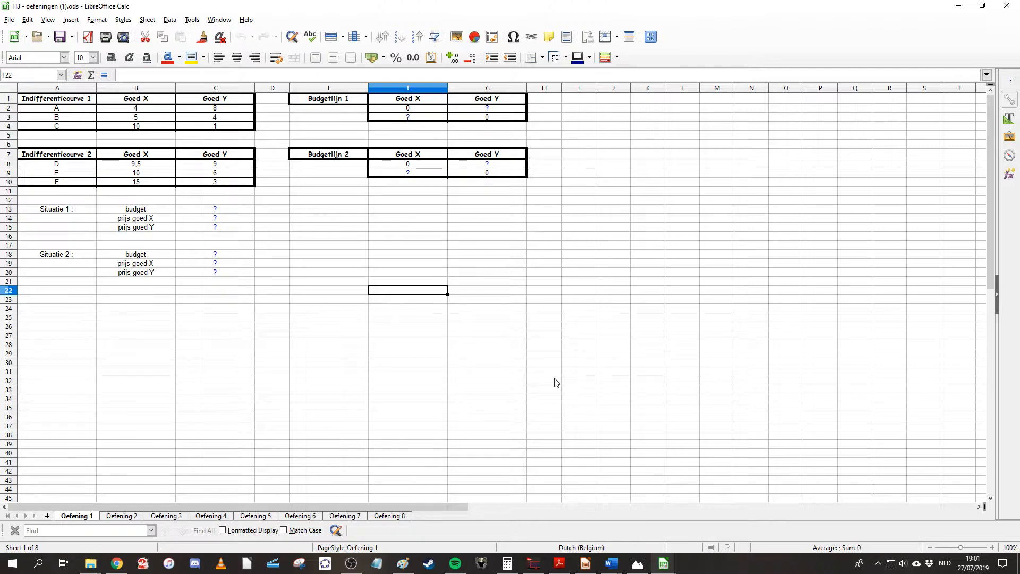
{"action": "left_click", "coordinate": [118, 220]}
{"action": "left_click", "coordinate": [139, 210]}
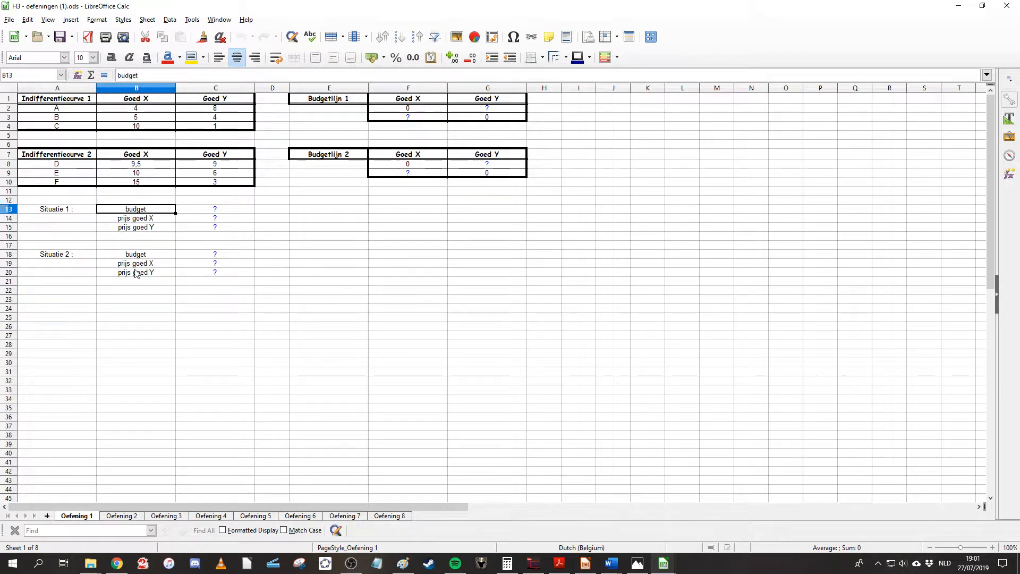
{"action": "left_click", "coordinate": [136, 273]}
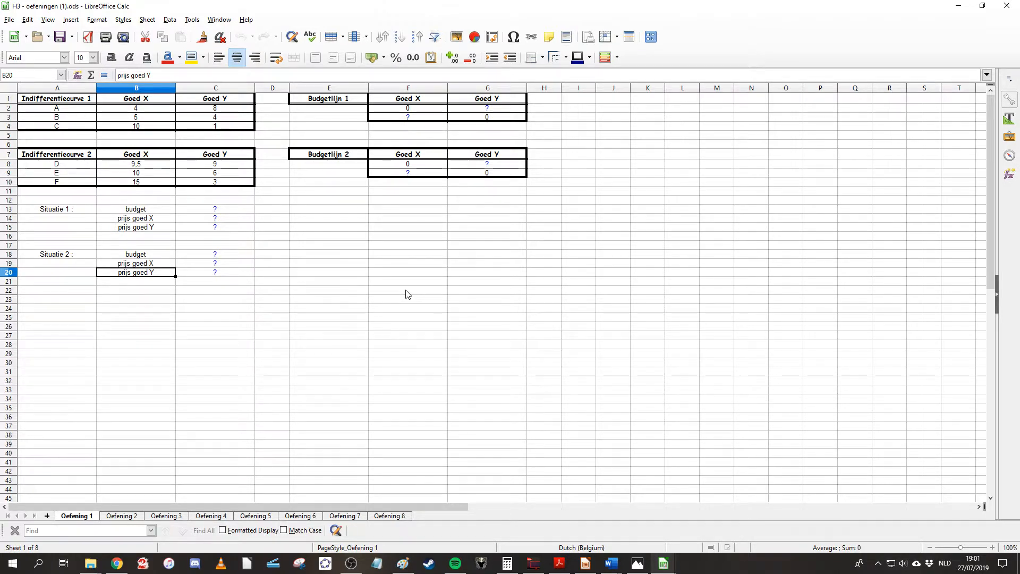
{"action": "left_click", "coordinate": [611, 354]}
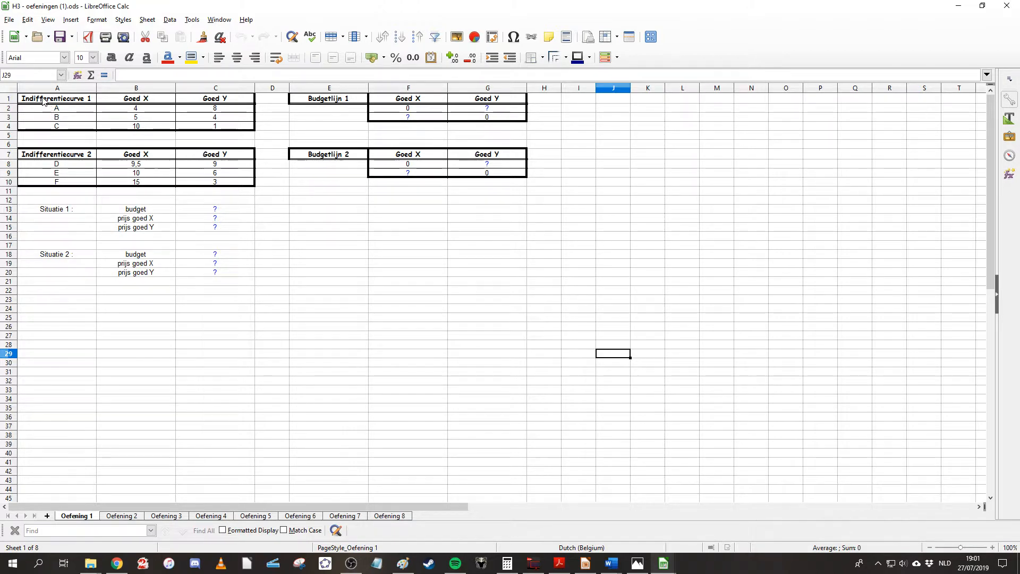
{"action": "left_click_drag", "start_coordinate": [43, 102], "coordinate": [210, 119]}
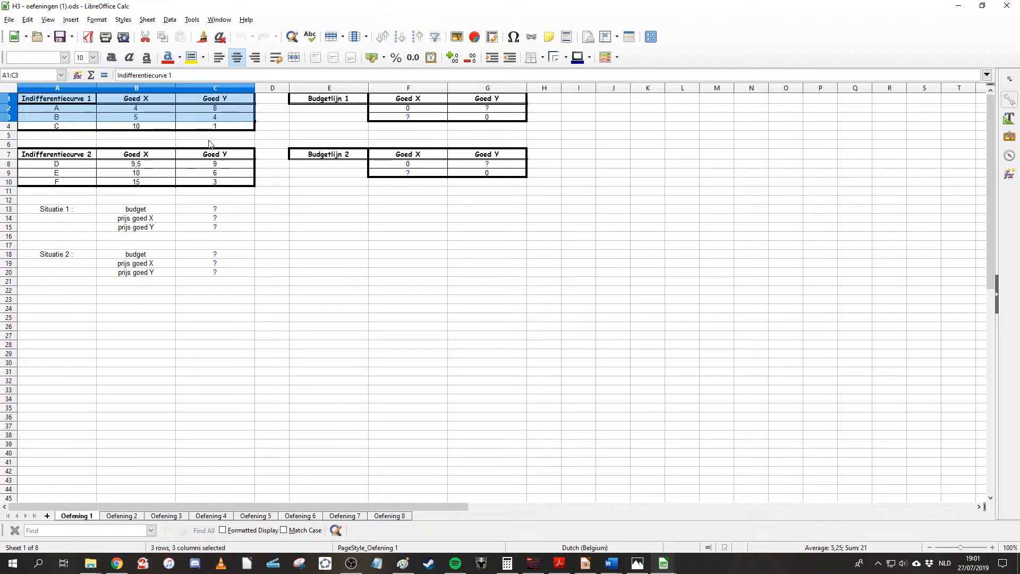
Rename the headings of the two indifference curve tables in A1 and A7 as IC 1 and IC 2.
{"action": "left_click", "coordinate": [60, 102]}
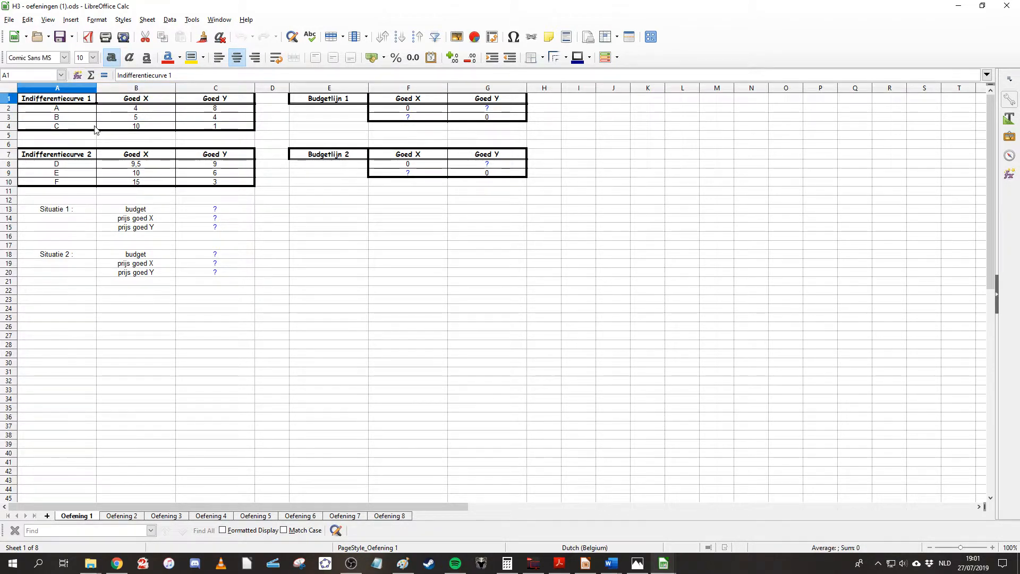
{"action": "type", "text": "IC 1"}
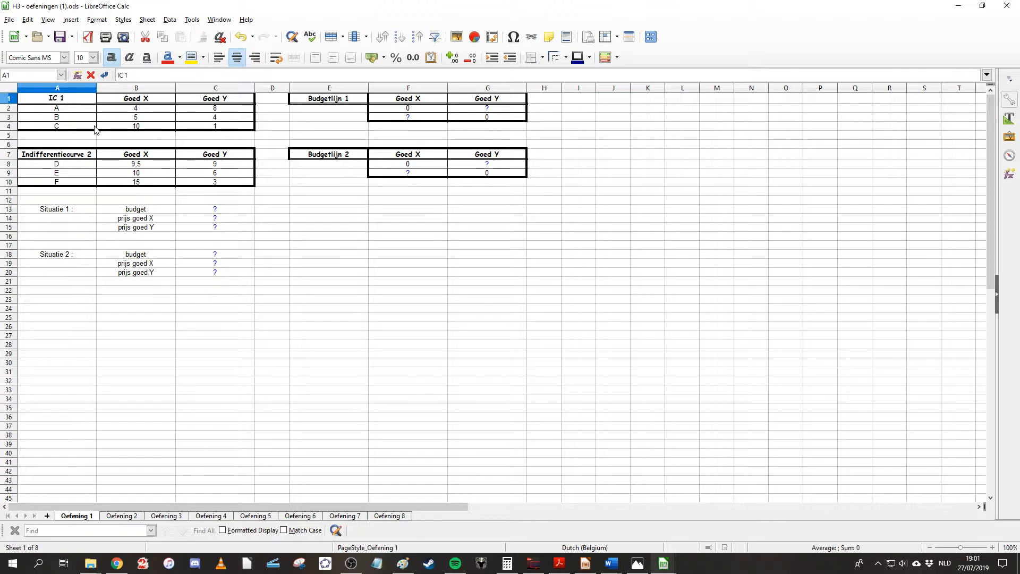
{"action": "left_click", "coordinate": [338, 273]}
{"action": "left_click", "coordinate": [75, 157]}
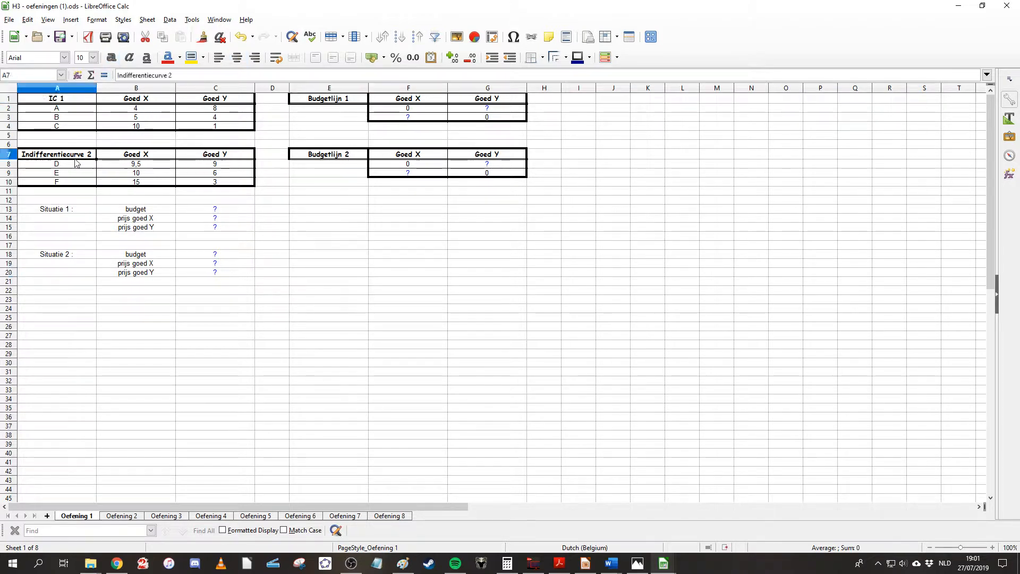
{"action": "type", "text": "I"}
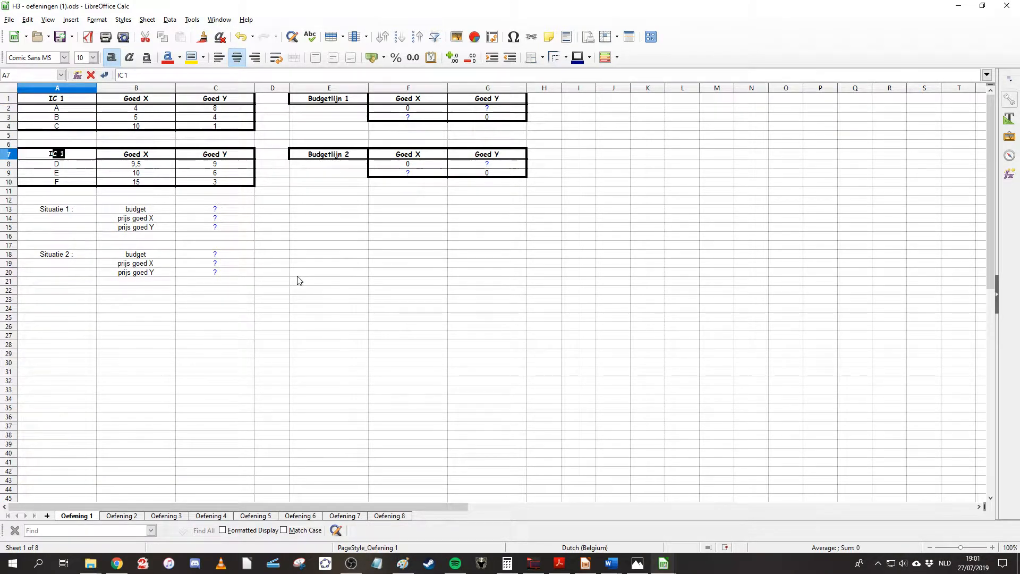
{"action": "type", "text": "C 2"}
{"action": "left_click_drag", "start_coordinate": [409, 317], "coordinate": [458, 318]}
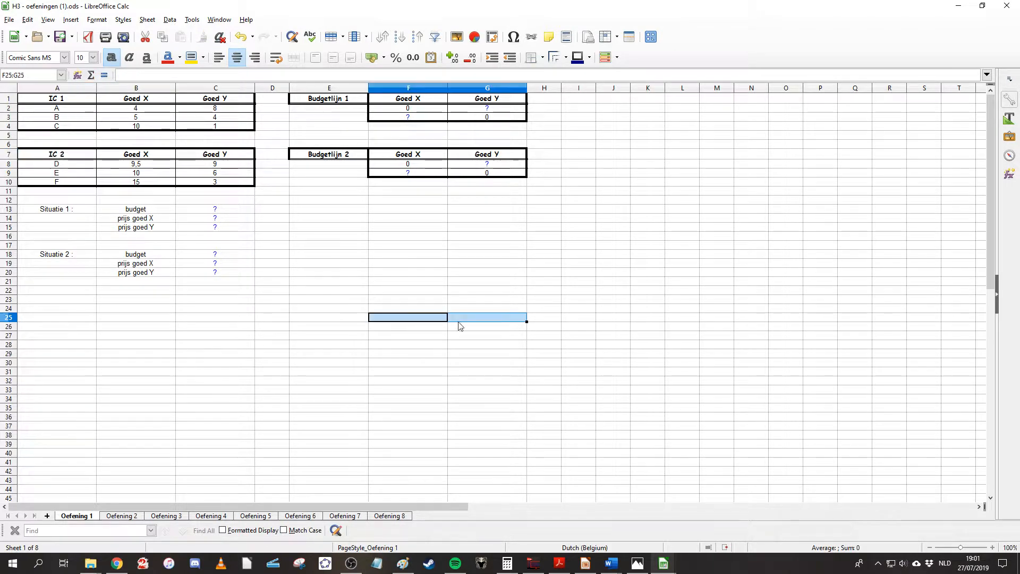
Rename the heading of the first budget line table in E1 as BC line 1.
{"action": "left_click", "coordinate": [336, 99]}
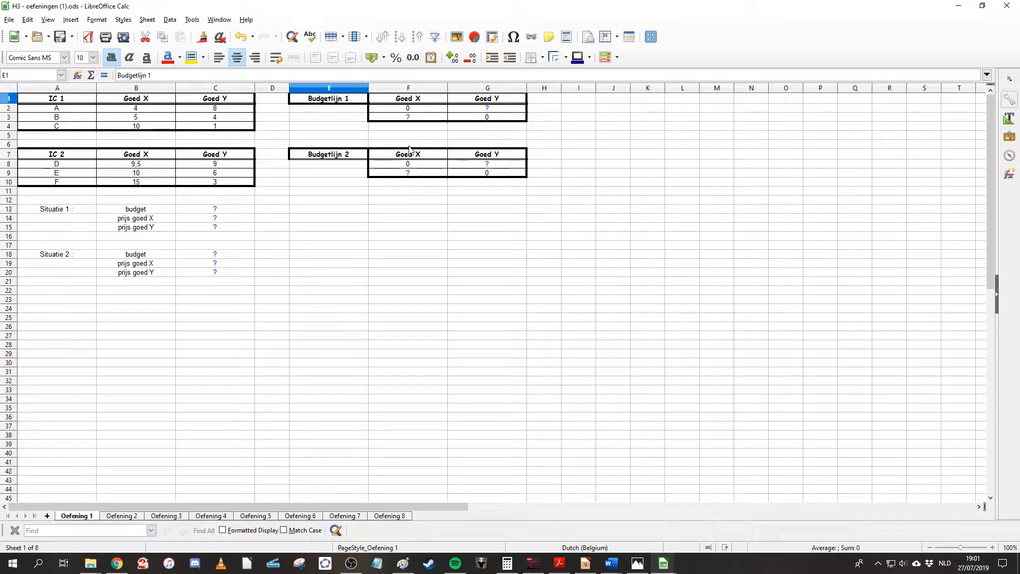
{"action": "type", "text": "BC"}
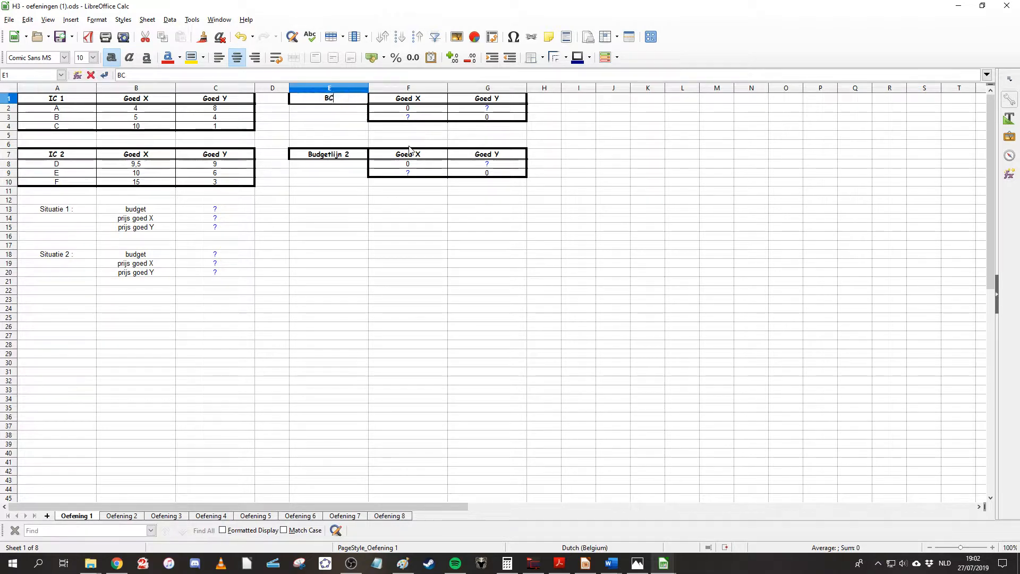
{"action": "type", "text": " line 1"}
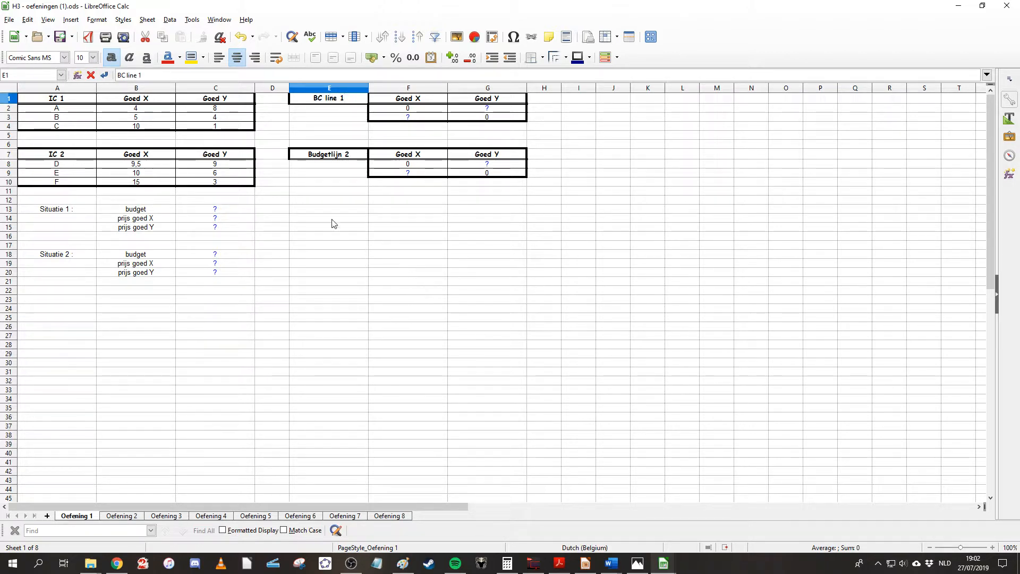
{"action": "left_click", "coordinate": [328, 158]}
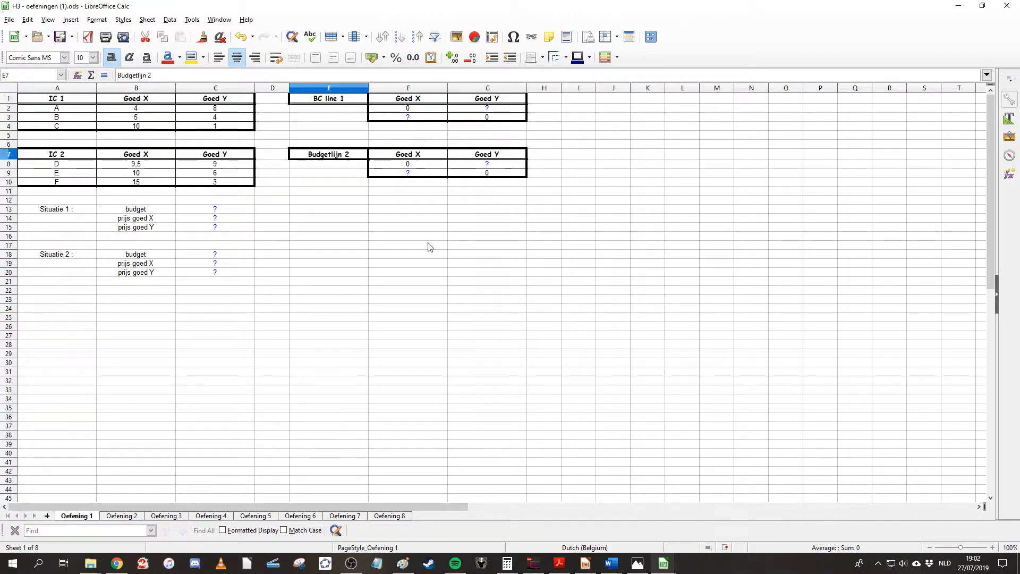
{"action": "left_click_drag", "start_coordinate": [319, 117], "coordinate": [317, 158]}
{"action": "left_click", "coordinate": [327, 182]}
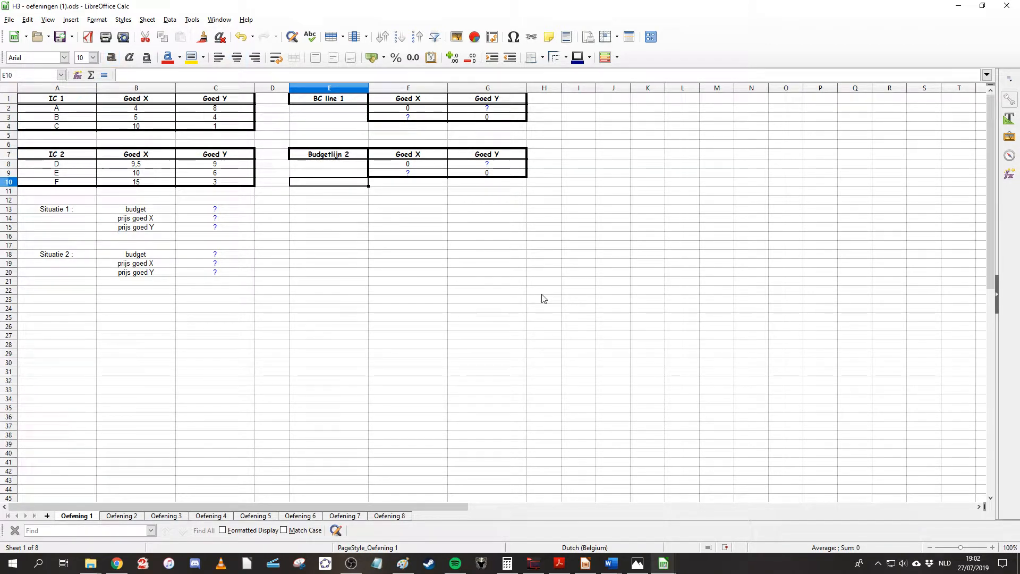
{"action": "left_click_drag", "start_coordinate": [402, 101], "coordinate": [492, 155]}
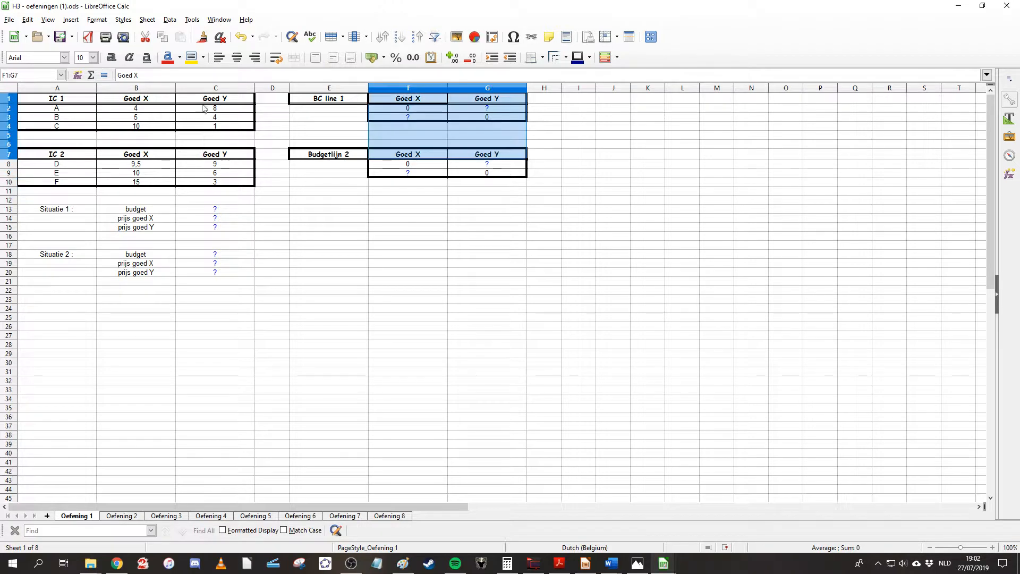
{"action": "left_click_drag", "start_coordinate": [139, 101], "coordinate": [204, 164]}
{"action": "left_click", "coordinate": [444, 288]}
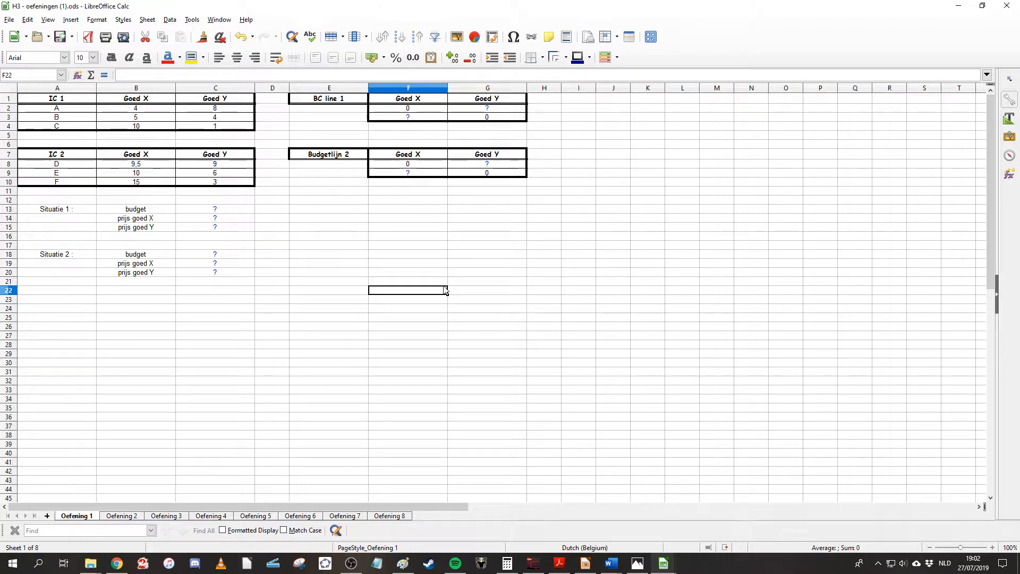
Fill in the Situatie 1 prices with 30 for good X and 20 for good Y.
{"action": "left_click", "coordinate": [236, 219]}
{"action": "type", "text": "30"}
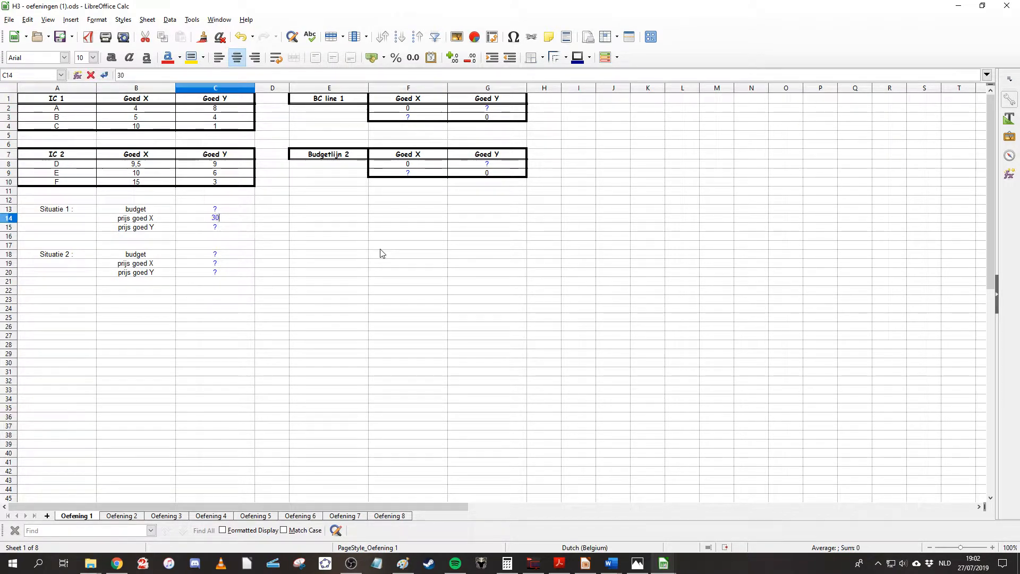
{"action": "key", "text": "Return"}
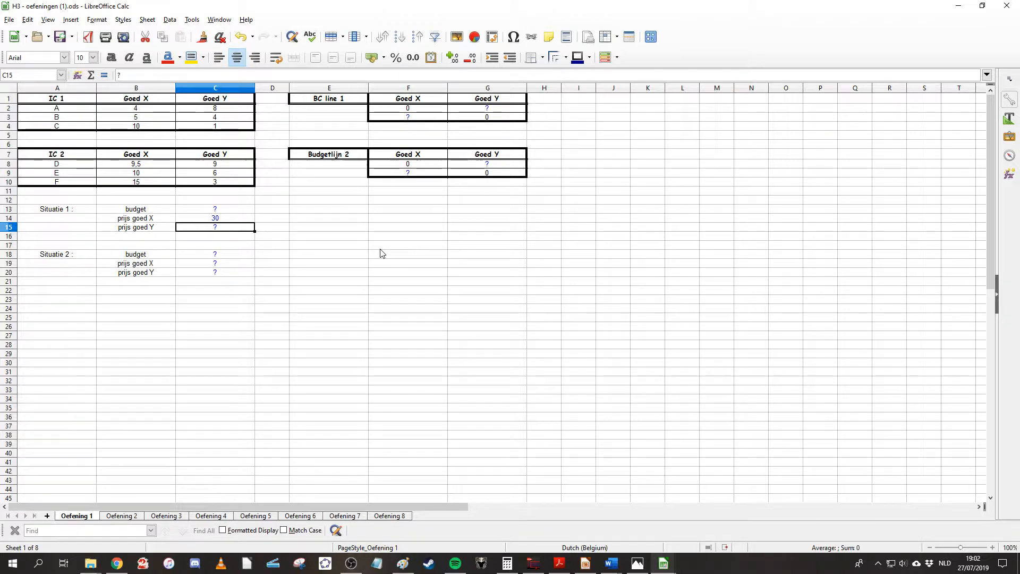
{"action": "type", "text": "20"}
{"action": "key", "text": "Return"}
Fill in the Situatie 2 prices with 30 for good X and 20 for good Y.
{"action": "key", "text": "Down"}
{"action": "key", "text": "Down"}
{"action": "key", "text": "Down"}
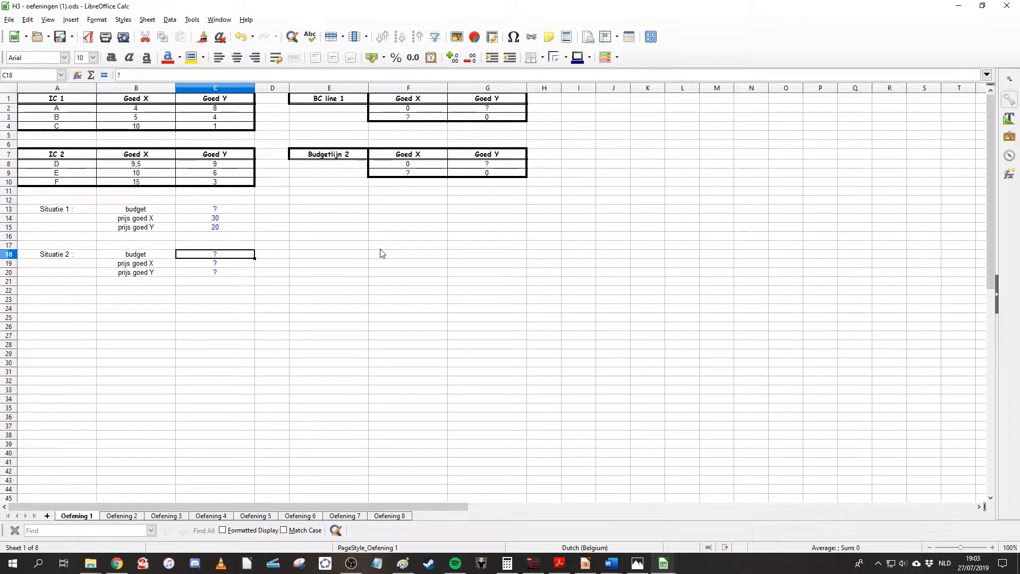
{"action": "type", "text": "30"}
{"action": "key", "text": "Return"}
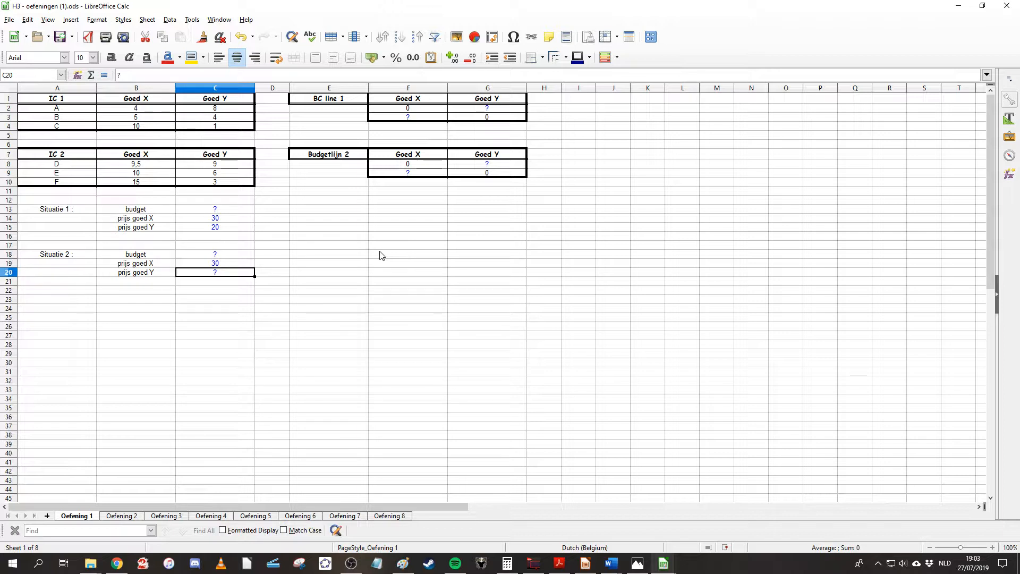
{"action": "type", "text": "20"}
{"action": "key", "text": "Return"}
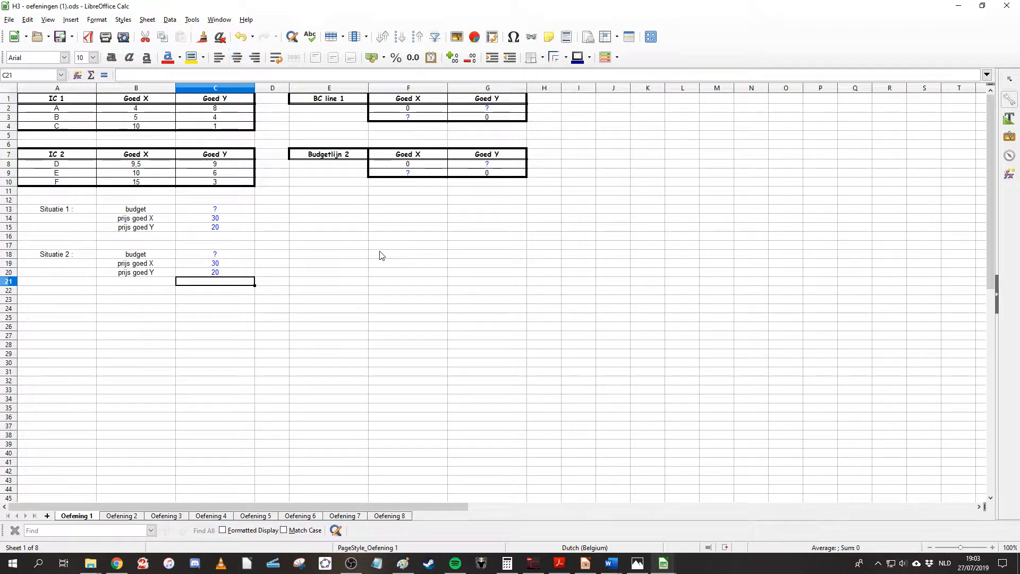
Enter a budget of 230 for Situatie 1 in C13.
{"action": "key", "text": "Up"}
{"action": "key", "text": "Up"}
{"action": "key", "text": "Up"}
{"action": "key", "text": "Up"}
{"action": "key", "text": "Up"}
{"action": "key", "text": "Up"}
{"action": "key", "text": "Up"}
{"action": "key", "text": "Up"}
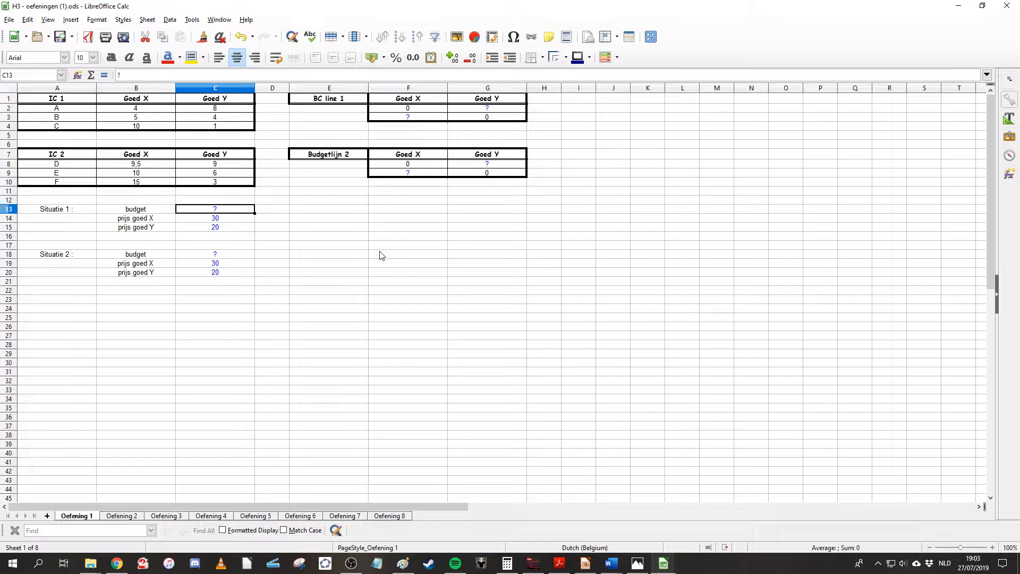
{"action": "type", "text": "230"}
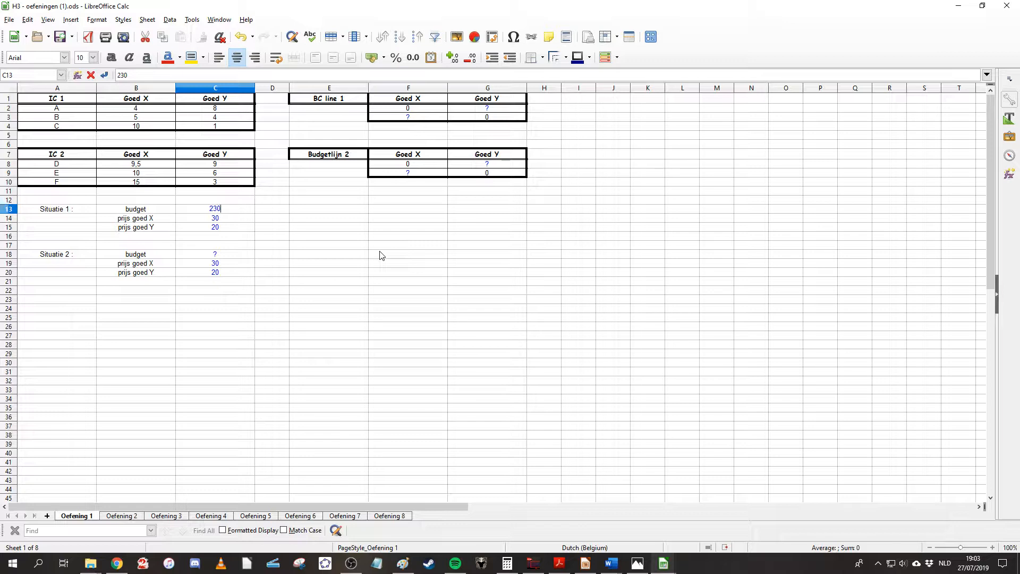
{"action": "key", "text": "Return"}
Enter a budget of 420 for Situatie 2 in C18.
{"action": "key", "text": "Down"}
{"action": "key", "text": "Down"}
{"action": "key", "text": "Down"}
{"action": "key", "text": "Down"}
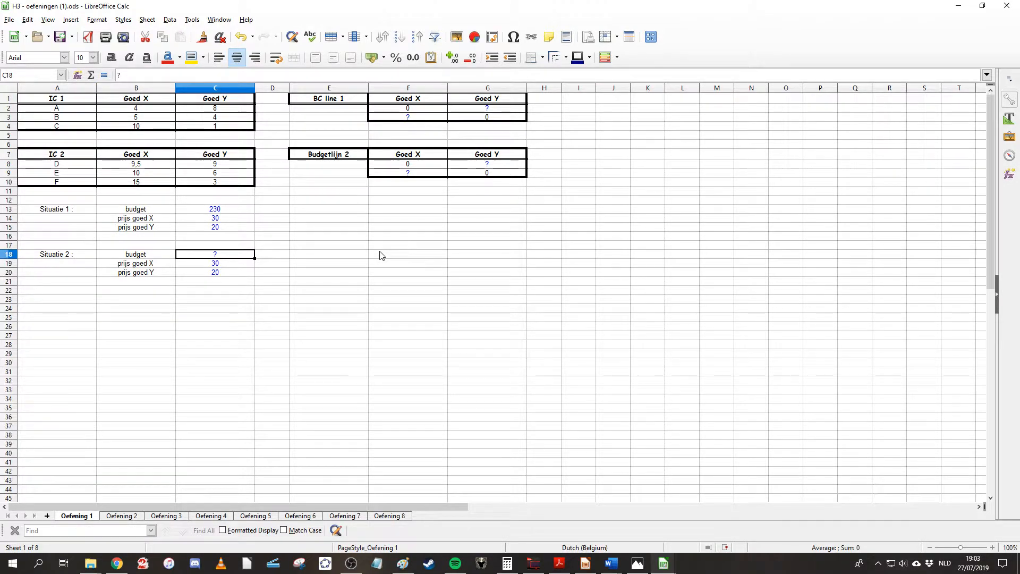
{"action": "key", "text": "Up"}
{"action": "key", "text": "Up"}
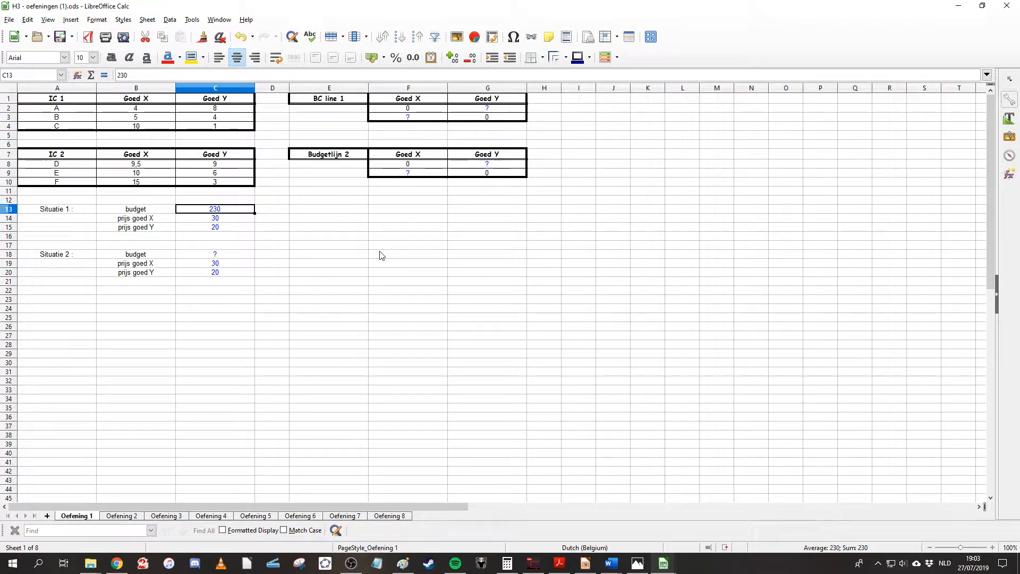
{"action": "key", "text": "Down"}
{"action": "key", "text": "Down"}
{"action": "key", "text": "Down"}
{"action": "key", "text": "Down"}
{"action": "key", "text": "Down"}
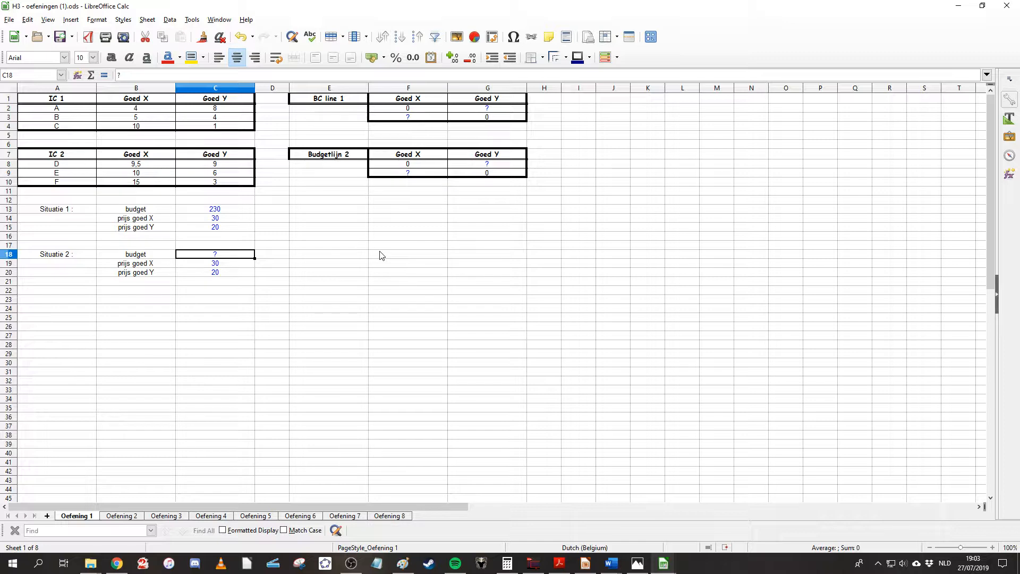
{"action": "type", "text": "420"}
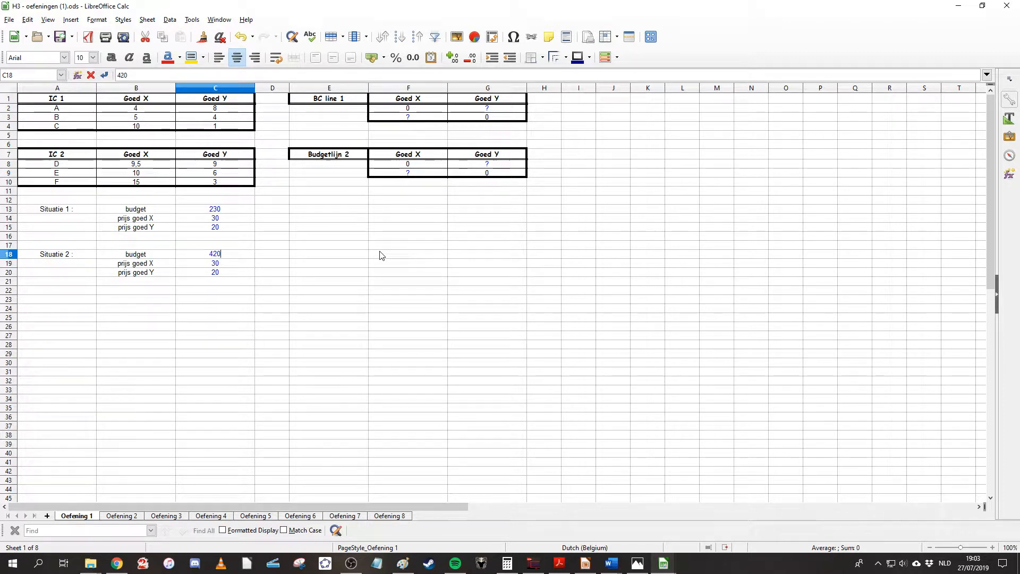
{"action": "key", "text": "Return"}
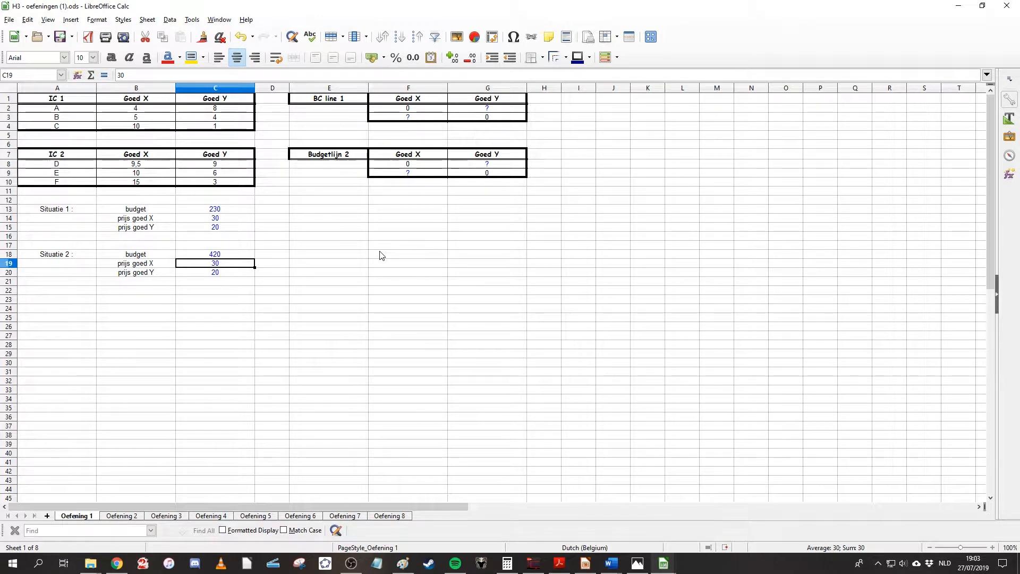
{"action": "key", "text": "Up"}
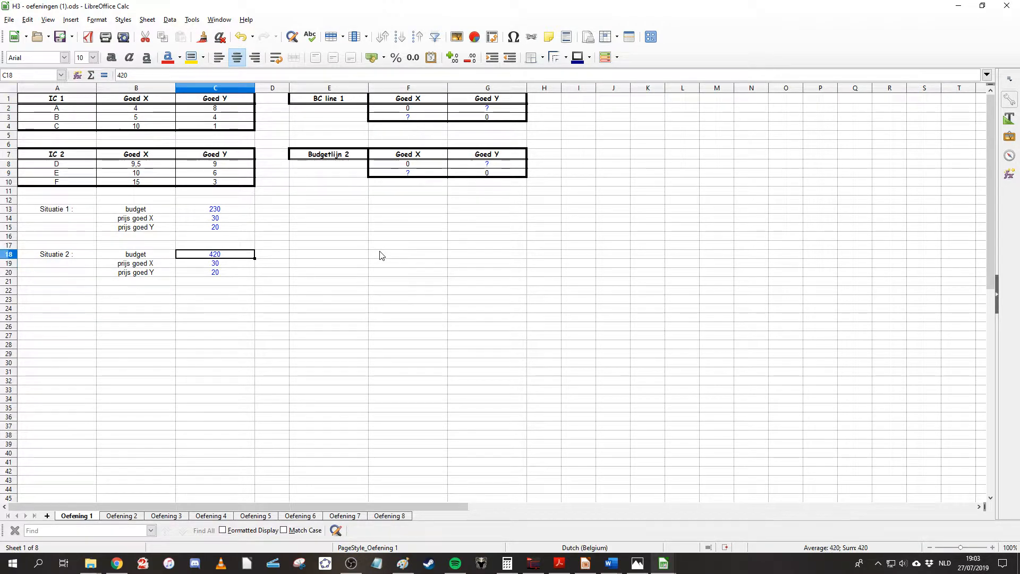
{"action": "key", "text": "Up"}
{"action": "key", "text": "Up"}
{"action": "key", "text": "Up"}
{"action": "key", "text": "Up"}
{"action": "key", "text": "Up"}
{"action": "key", "text": "Right"}
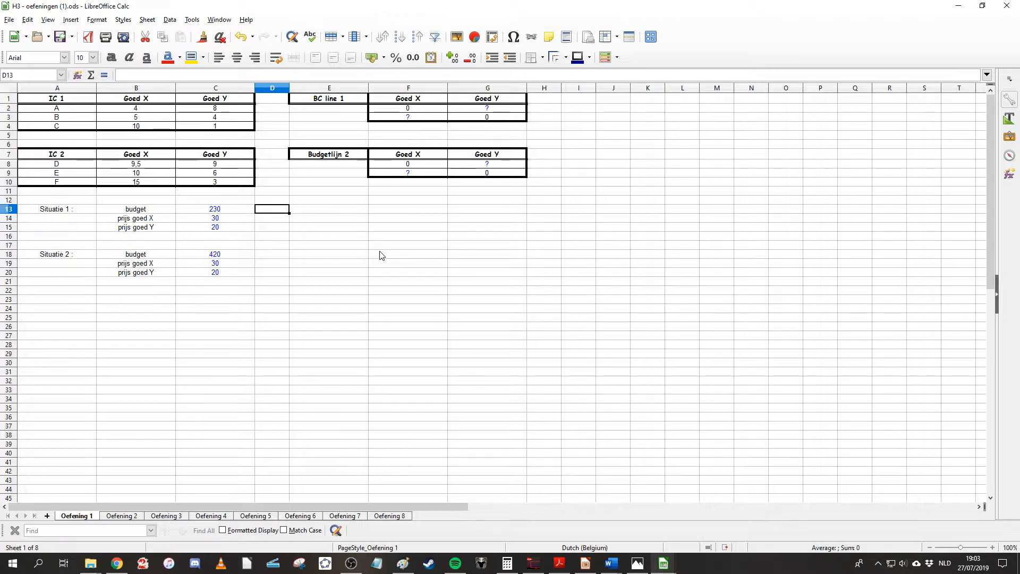
Move the cell block B14:G30 up one row to B13:G29, over the Situatie 1 budget row.
{"action": "left_click_drag", "start_coordinate": [473, 363], "coordinate": [136, 218]}
{"action": "left_click_drag", "start_coordinate": [326, 273], "coordinate": [326, 264]}
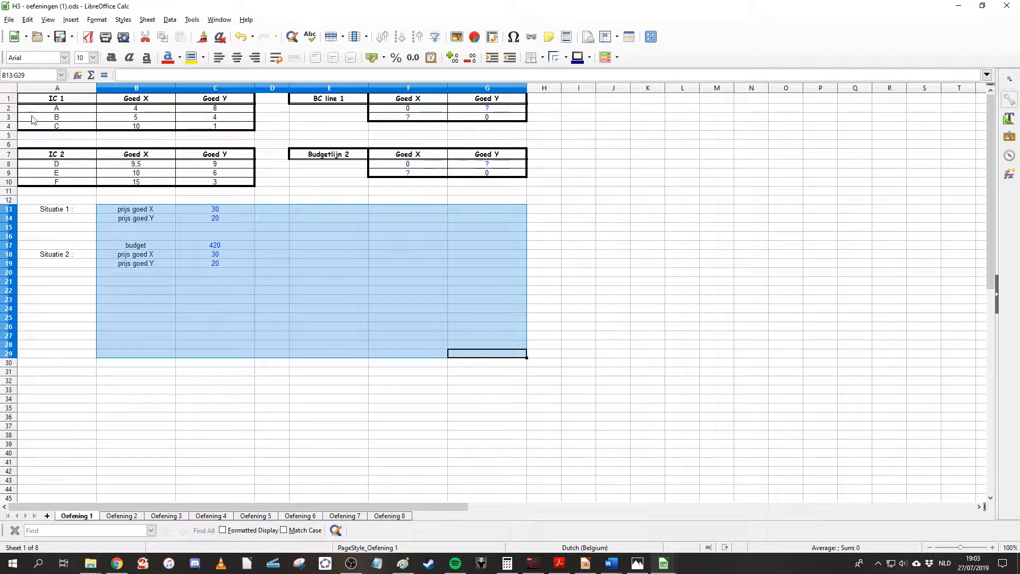
{"action": "left_click_drag", "start_coordinate": [67, 100], "coordinate": [195, 171]}
{"action": "left_click", "coordinate": [442, 264]}
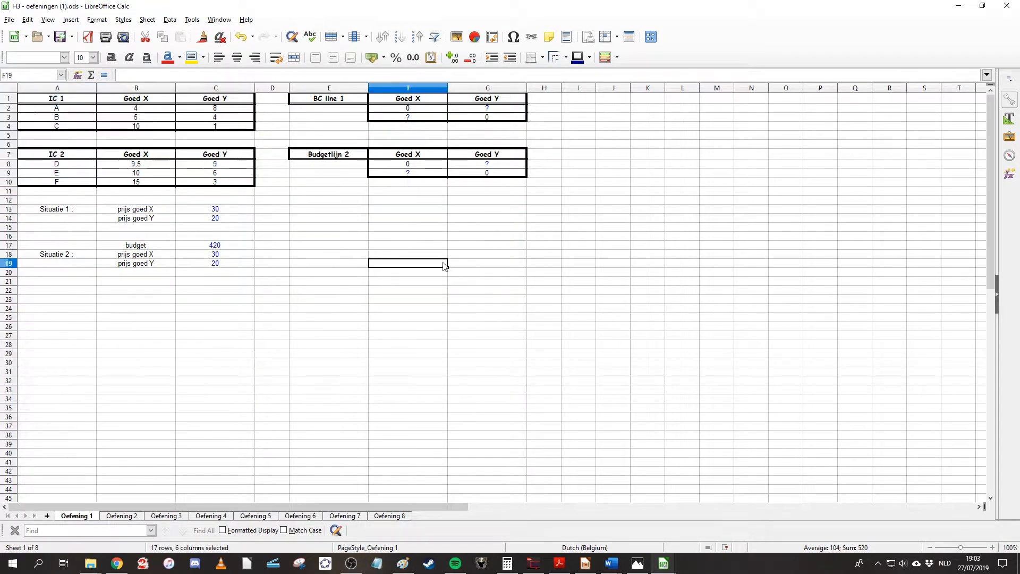
{"action": "left_click_drag", "start_coordinate": [137, 110], "coordinate": [210, 128]}
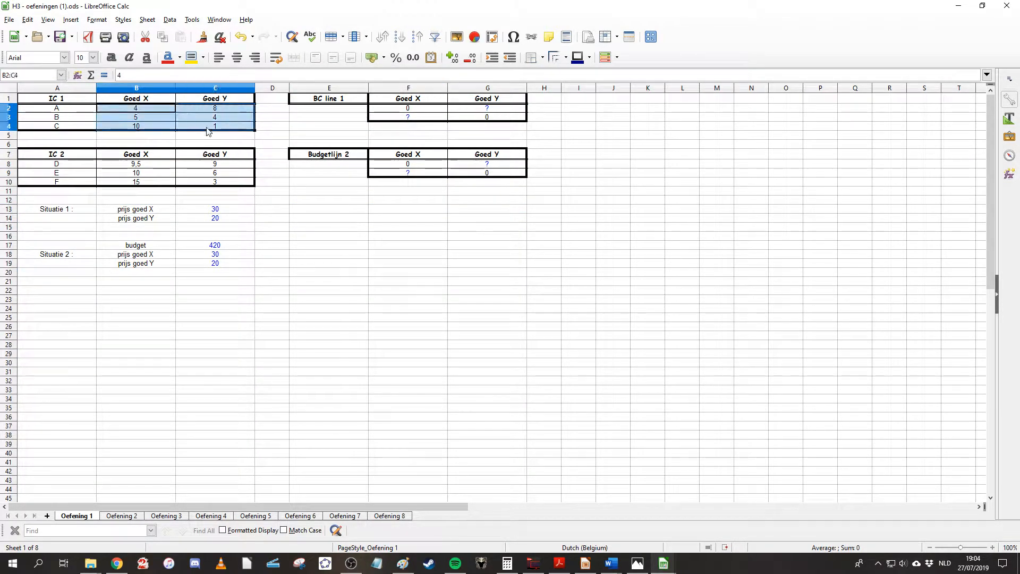
{"action": "left_click_drag", "start_coordinate": [396, 406], "coordinate": [58, 108]}
{"action": "left_click", "coordinate": [586, 327]}
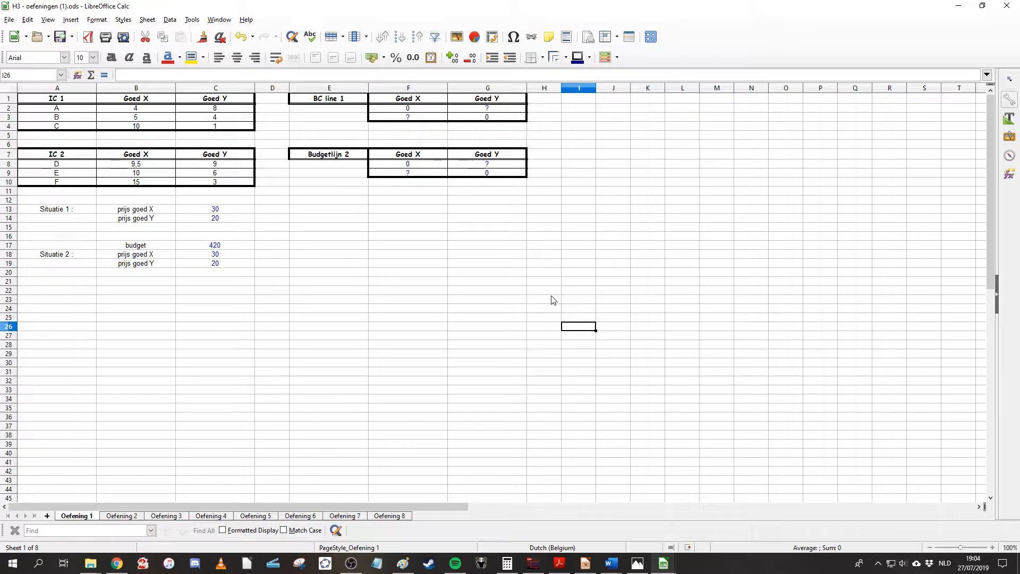
{"action": "left_click_drag", "start_coordinate": [612, 407], "coordinate": [178, 181]}
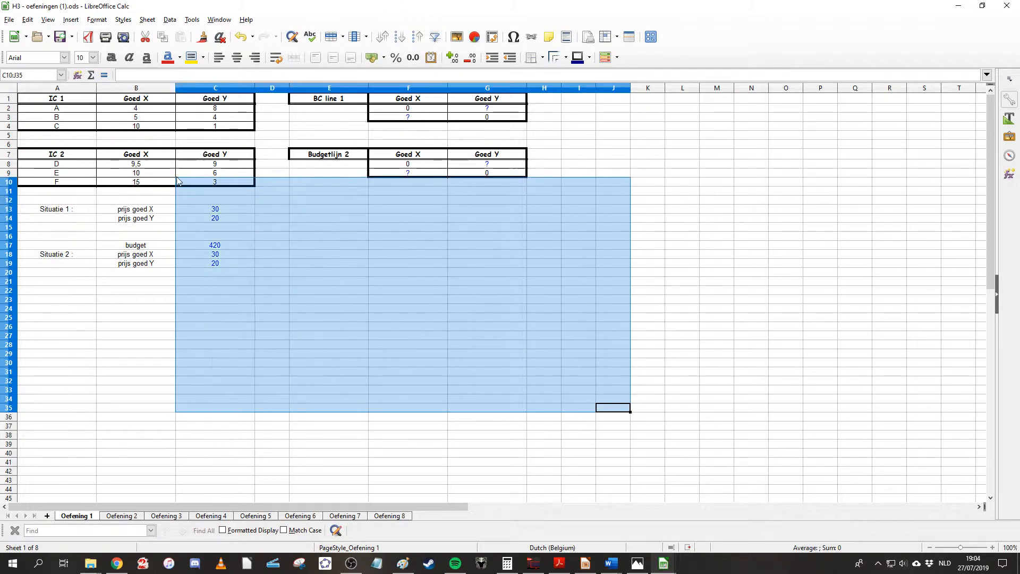
Examine the prices and budgets of the two situations and the entries of the BC line 1 table.
{"action": "left_click", "coordinate": [408, 299]}
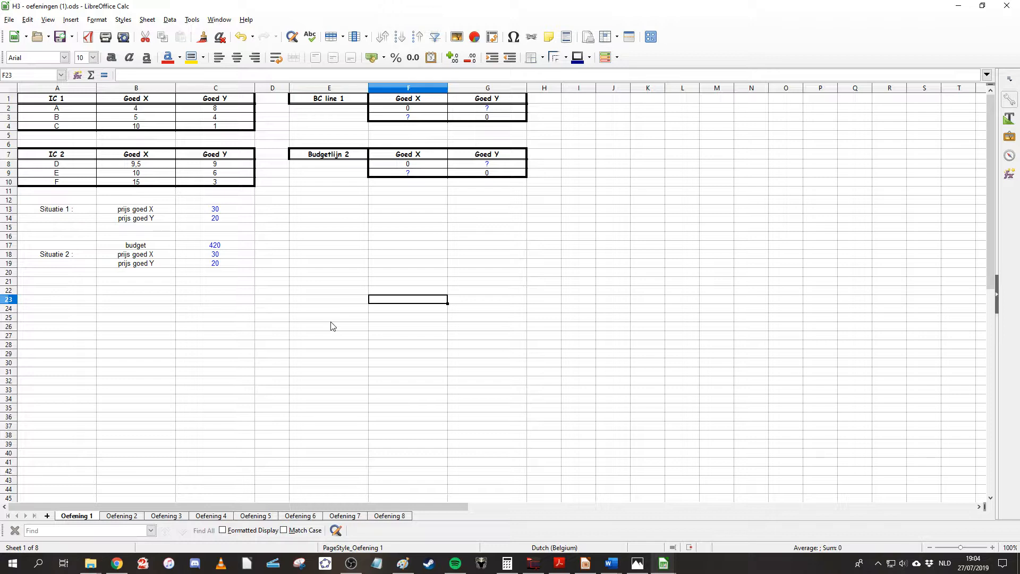
{"action": "left_click_drag", "start_coordinate": [202, 200], "coordinate": [234, 274]}
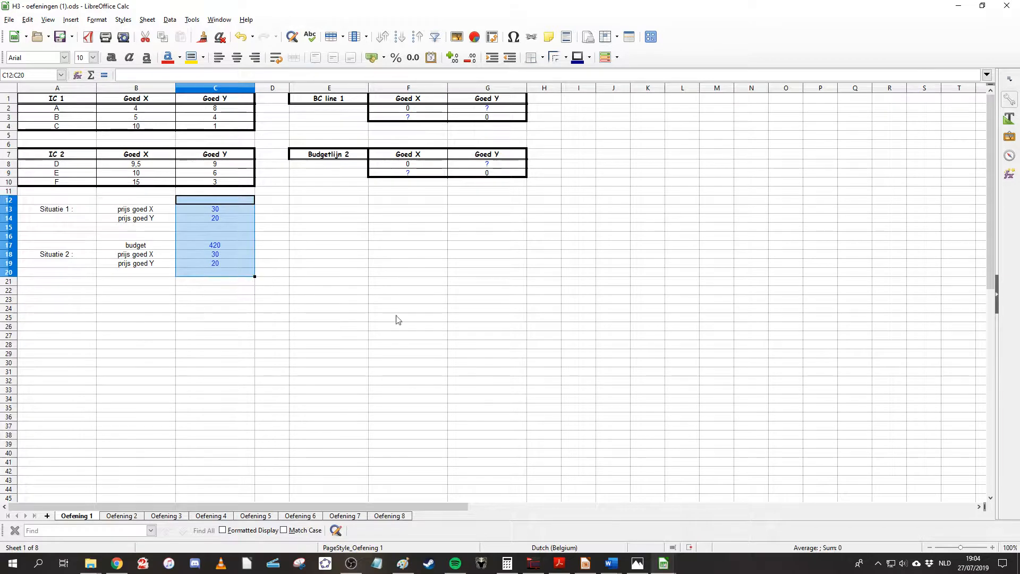
{"action": "left_click", "coordinate": [398, 319]}
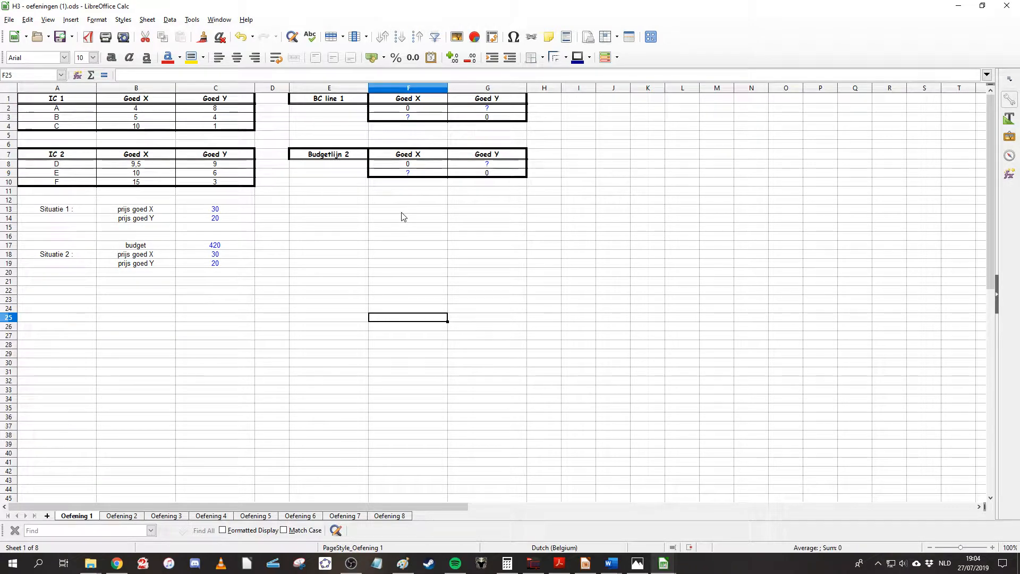
{"action": "left_click_drag", "start_coordinate": [343, 264], "coordinate": [514, 104]}
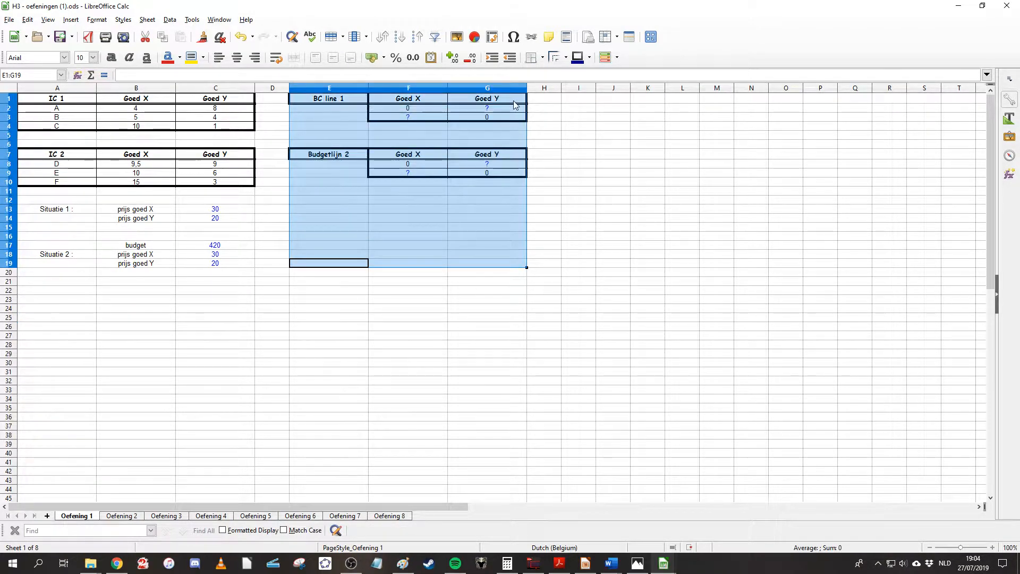
{"action": "left_click", "coordinate": [612, 235]}
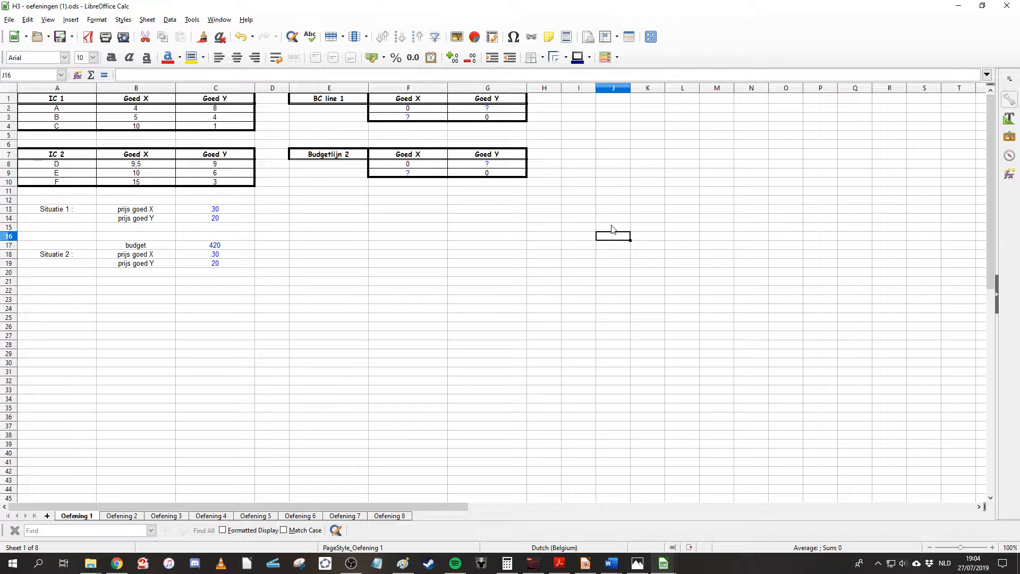
{"action": "key", "text": "Left"}
{"action": "key", "text": "Left"}
{"action": "key", "text": "Left"}
{"action": "key", "text": "Left"}
{"action": "key", "text": "Up"}
{"action": "key", "text": "Up"}
{"action": "key", "text": "Up"}
{"action": "key", "text": "Up"}
{"action": "key", "text": "Up"}
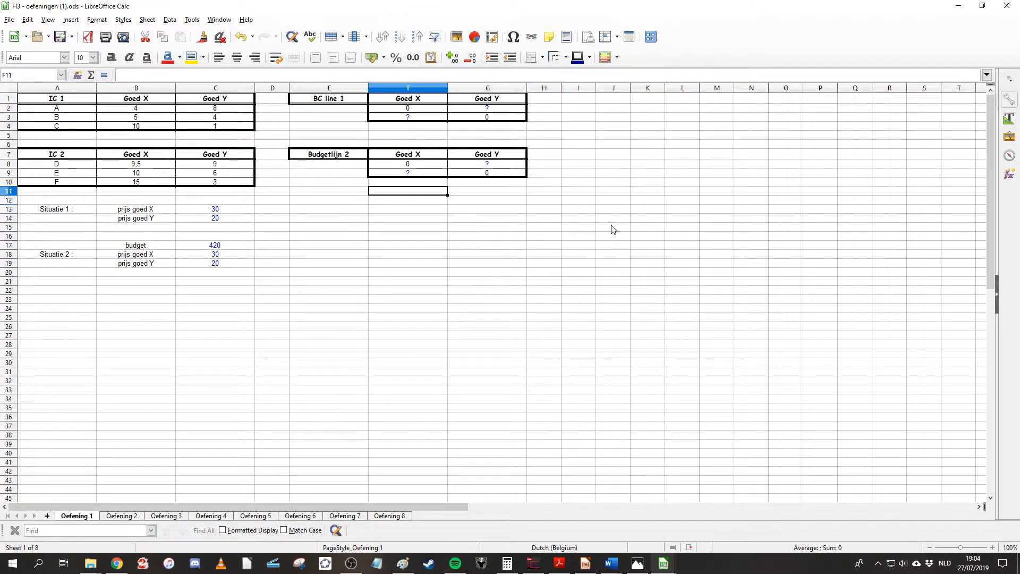
{"action": "key", "text": "Up"}
{"action": "key", "text": "Up"}
{"action": "key", "text": "Up"}
{"action": "key", "text": "Up"}
{"action": "key", "text": "Up"}
{"action": "key", "text": "Up"}
{"action": "key", "text": "Up"}
{"action": "key", "text": "Up"}
{"action": "key", "text": "Right"}
{"action": "key", "text": "Right"}
{"action": "key", "text": "Left"}
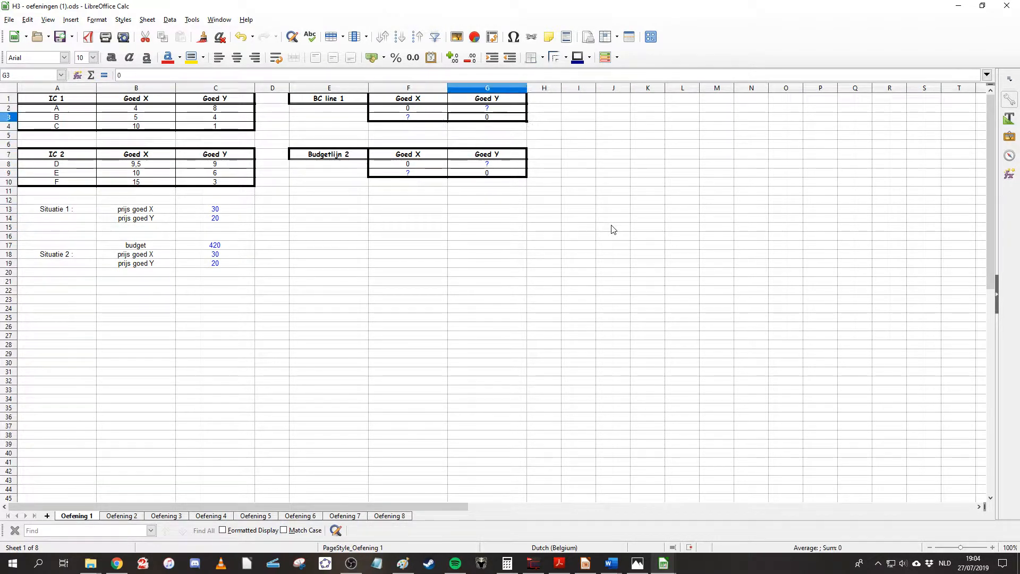
{"action": "key", "text": "Up"}
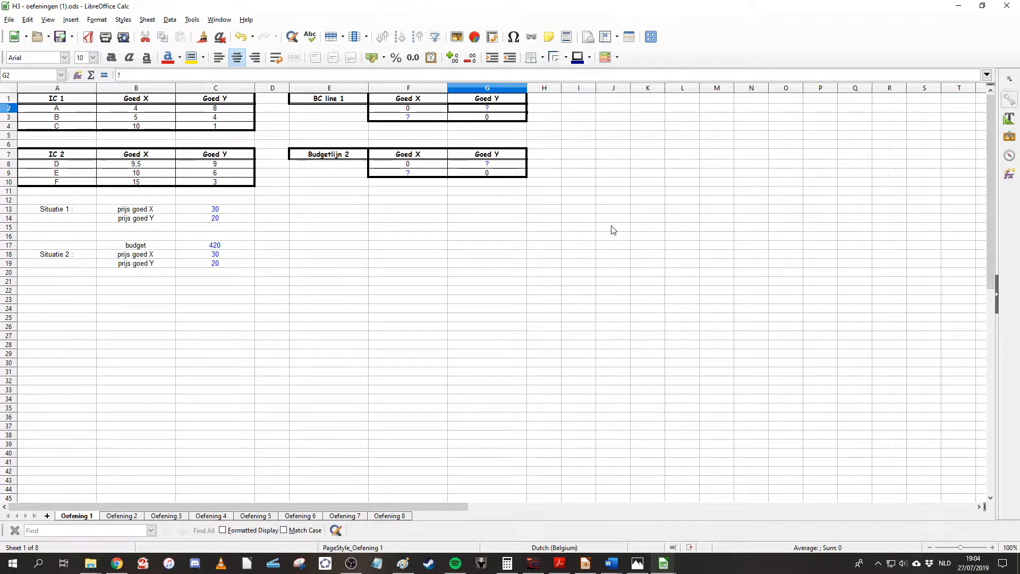
{"action": "key", "text": "Left"}
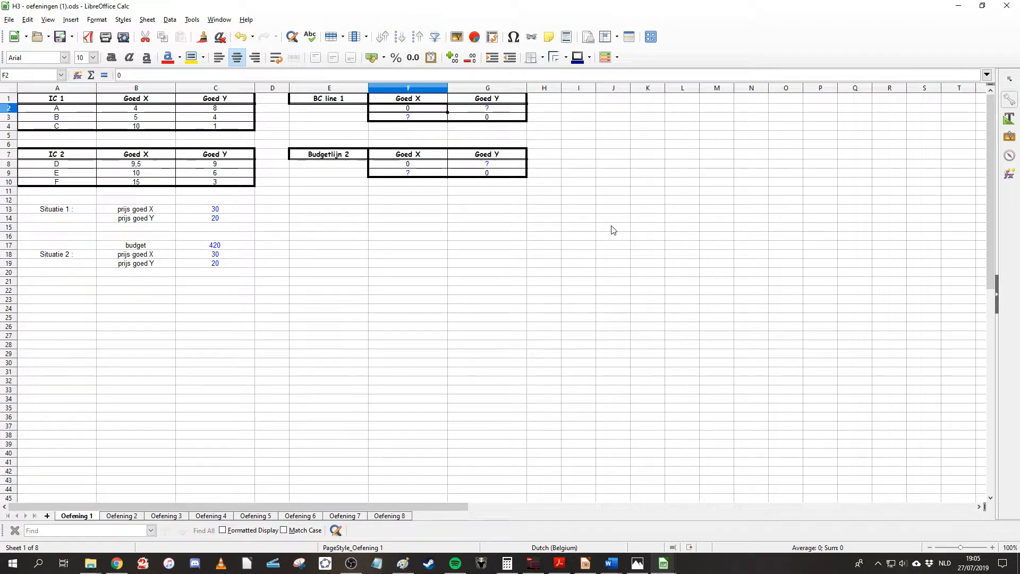
{"action": "key", "text": "Down"}
{"action": "key", "text": "Up"}
{"action": "left_click", "coordinate": [504, 99]}
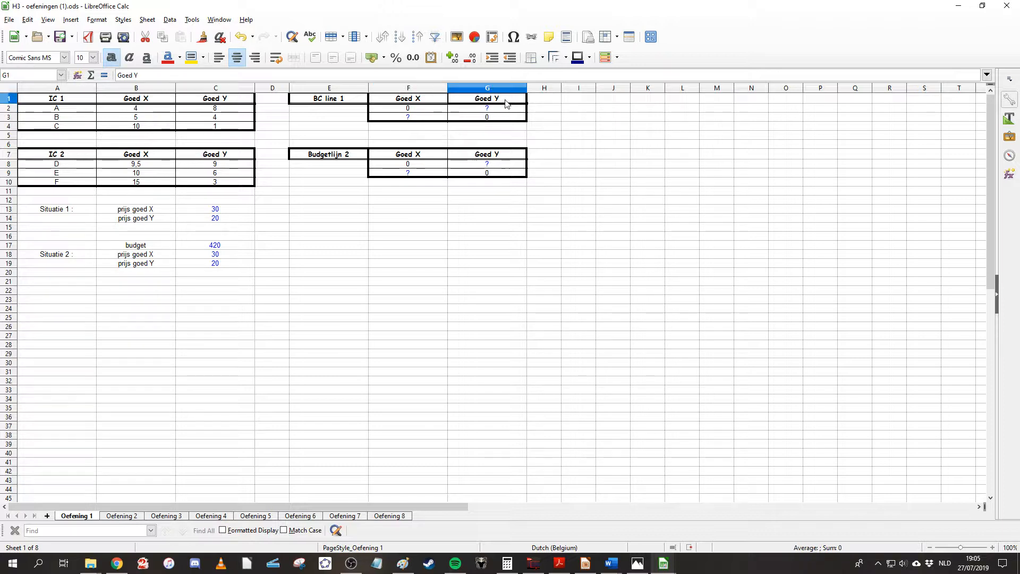
{"action": "left_click", "coordinate": [490, 111]}
{"action": "type", "text": "="}
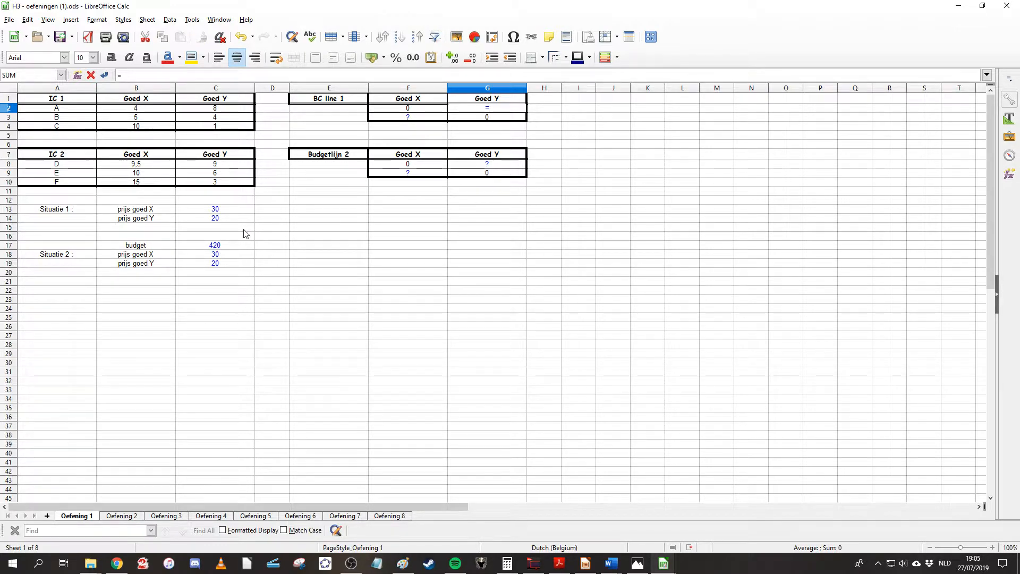
{"action": "left_click", "coordinate": [144, 201]}
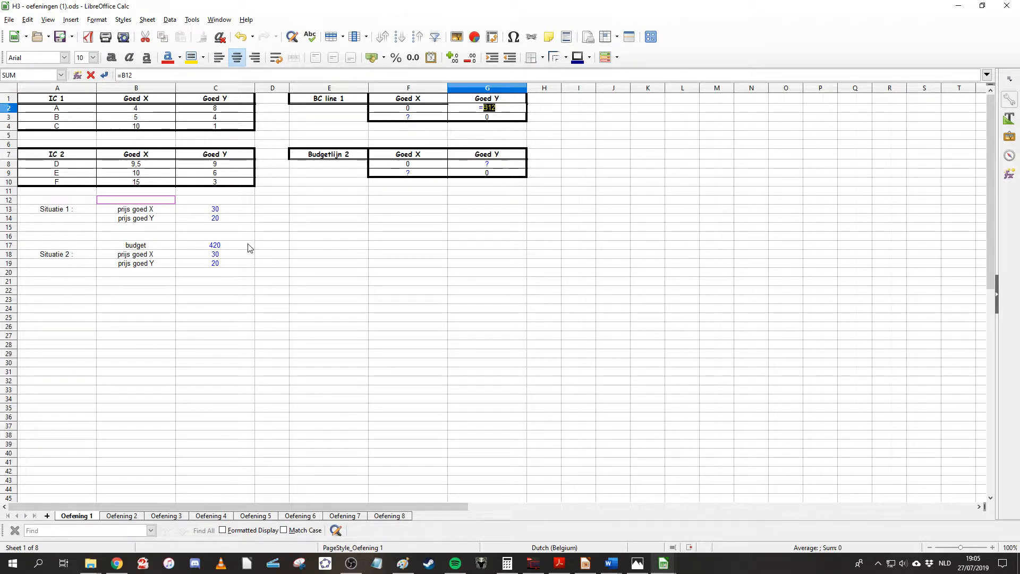
{"action": "key", "text": "Escape"}
Restore the Situatie 1 budget row by entering the label budget in B12 and the value 230 in C12.
{"action": "left_click", "coordinate": [148, 202]}
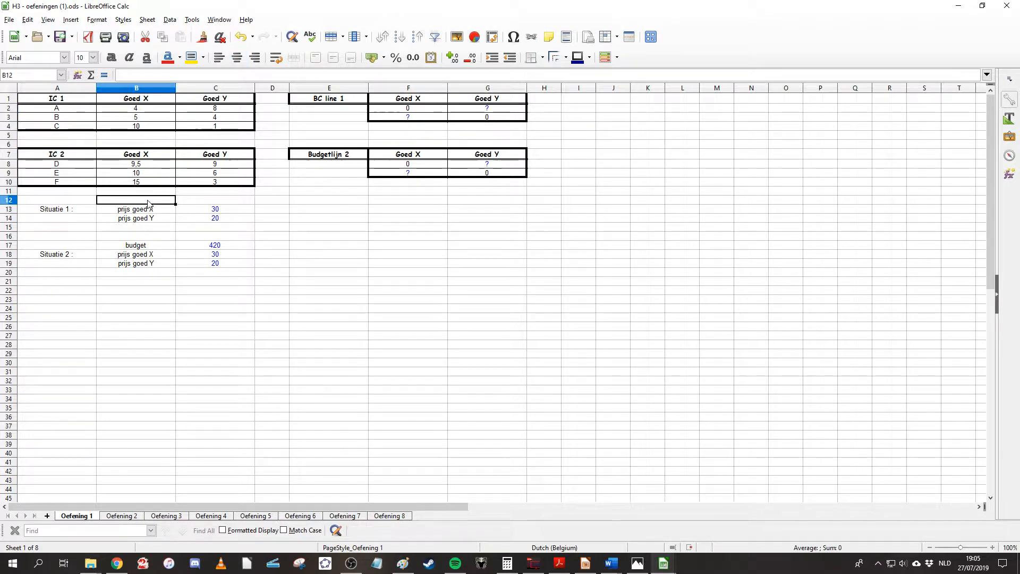
{"action": "type", "text": "budget"}
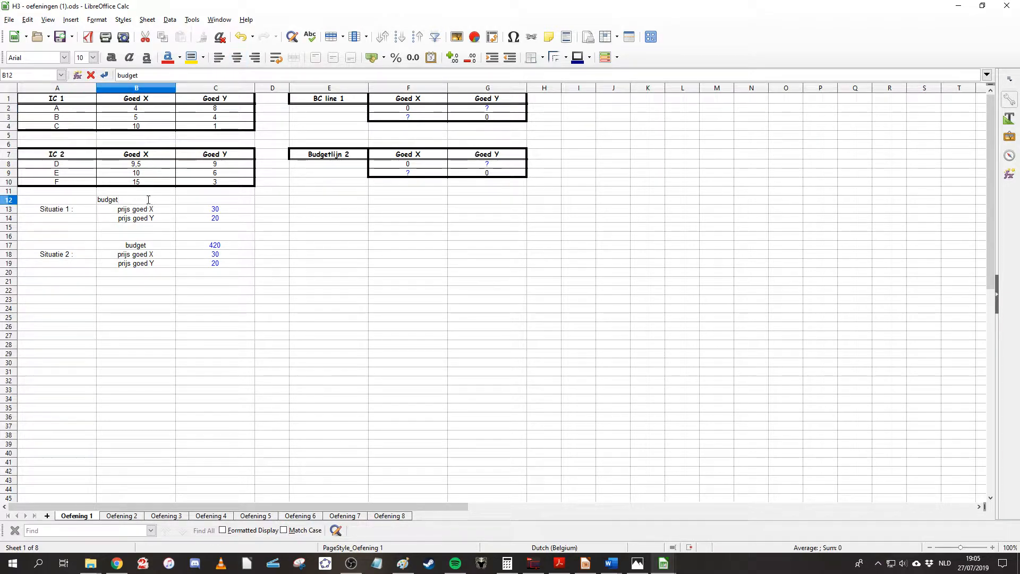
{"action": "left_click", "coordinate": [170, 308]}
{"action": "left_click", "coordinate": [208, 202]}
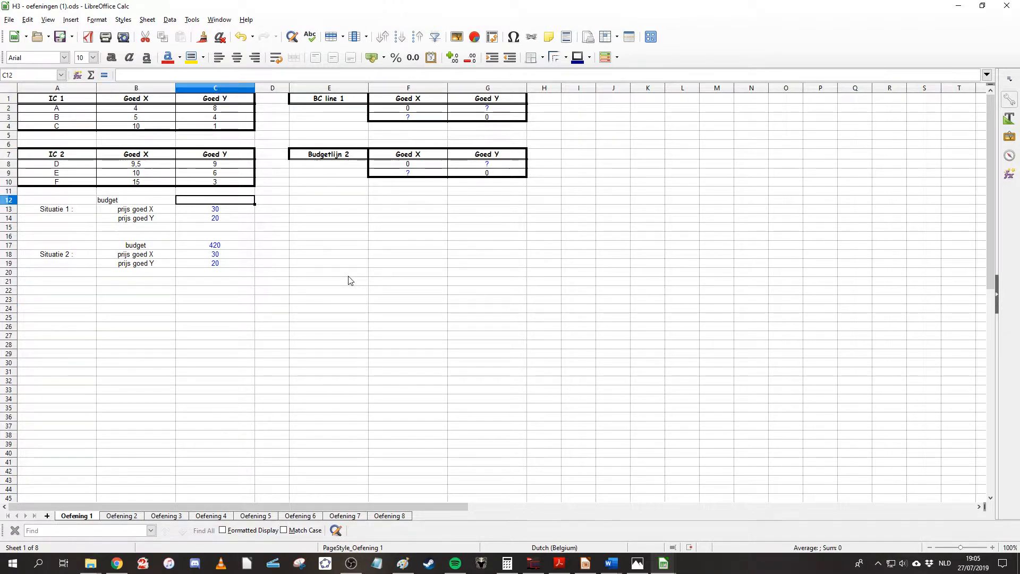
{"action": "type", "text": "230"}
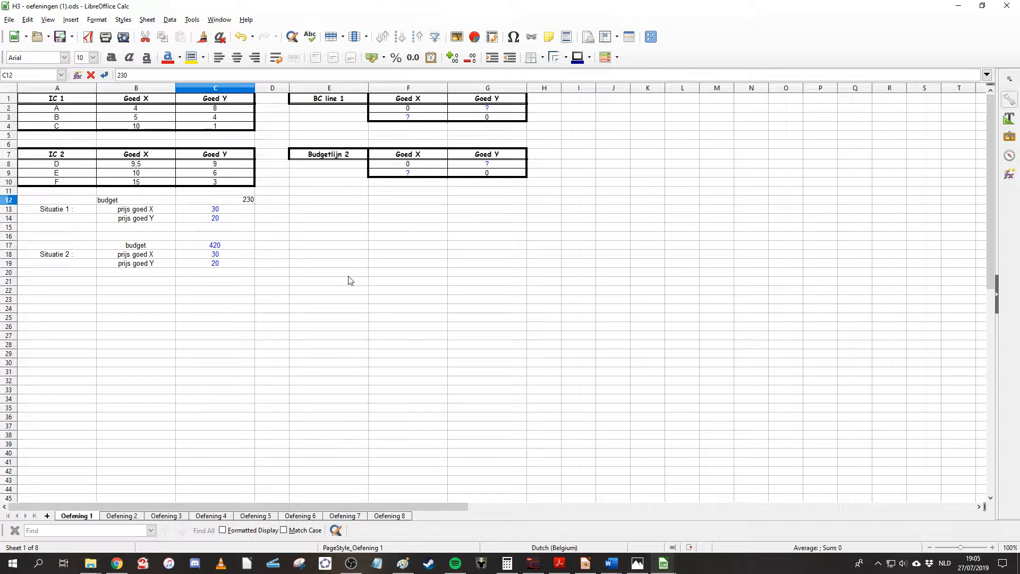
{"action": "left_click", "coordinate": [314, 343]}
Centre the budget label and value in B12:C12 horizontally.
{"action": "left_click", "coordinate": [194, 200]}
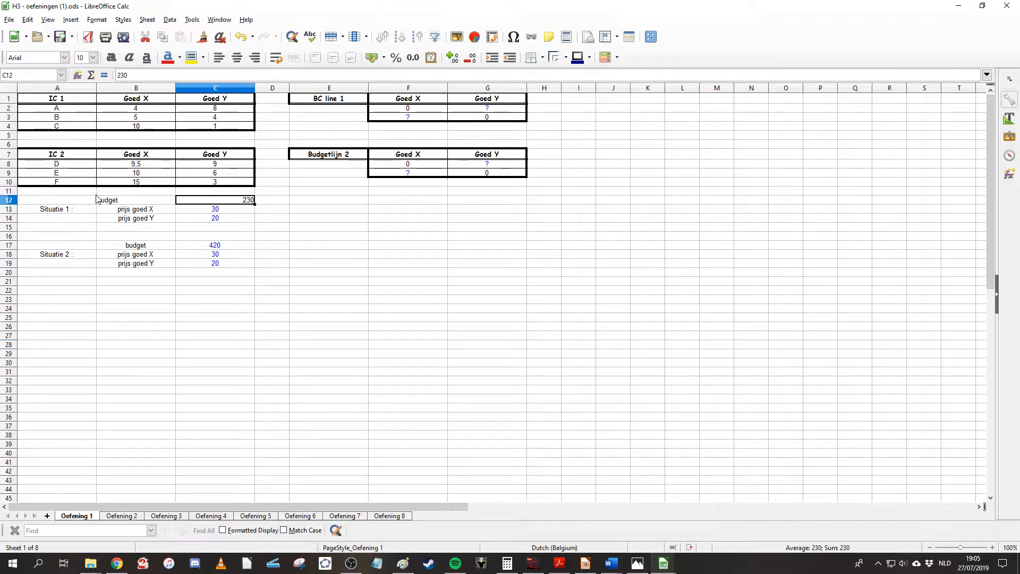
{"action": "key", "text": "shift+Left"}
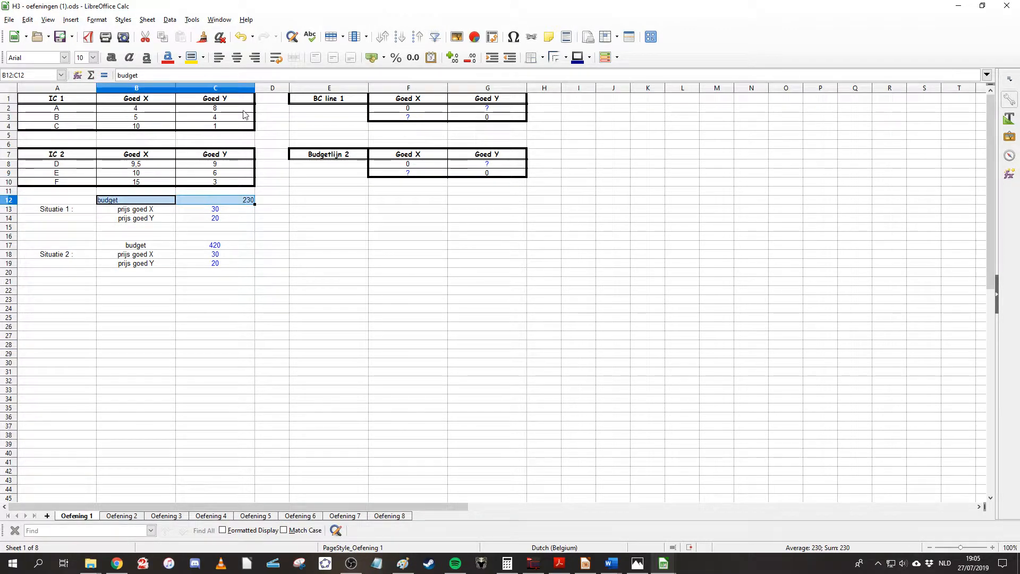
{"action": "left_click", "coordinate": [236, 57]}
{"action": "left_click_drag", "start_coordinate": [383, 353], "coordinate": [382, 363]}
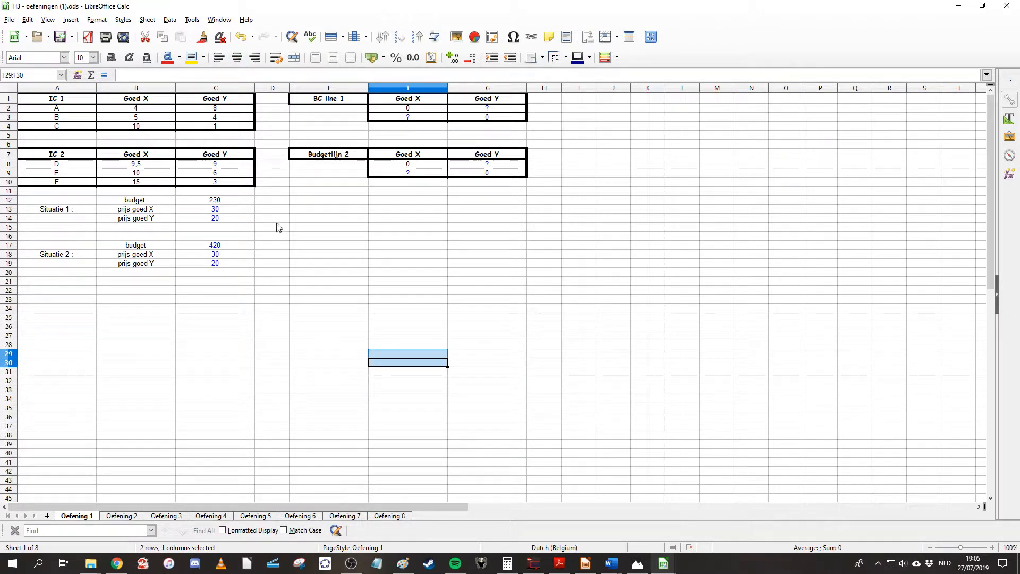
Calculate the Goed Y intercept of BC line 1 in G2 with the formula =C12/C14.
{"action": "left_click", "coordinate": [393, 210]}
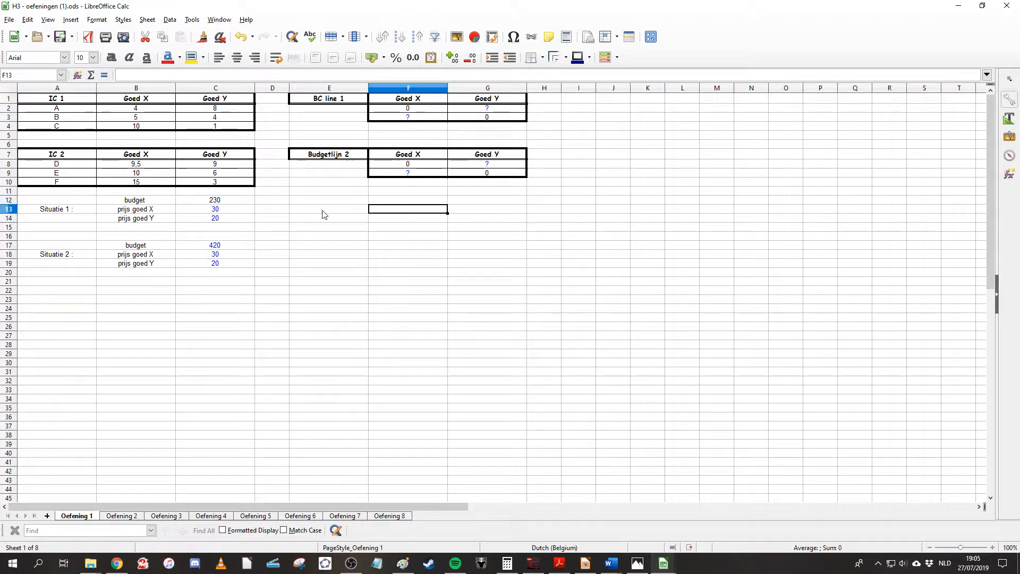
{"action": "left_click", "coordinate": [480, 109]}
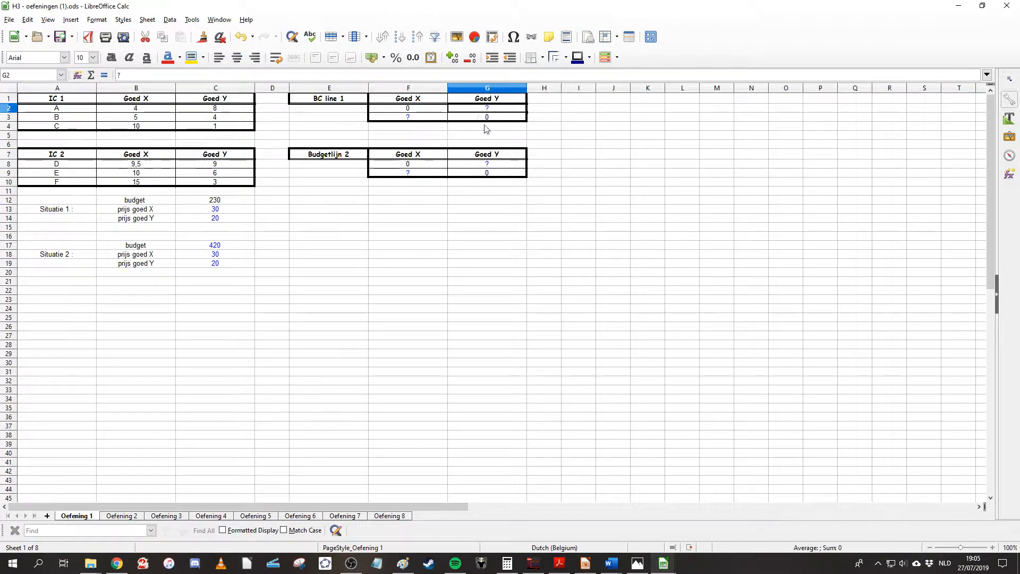
{"action": "type", "text": "="}
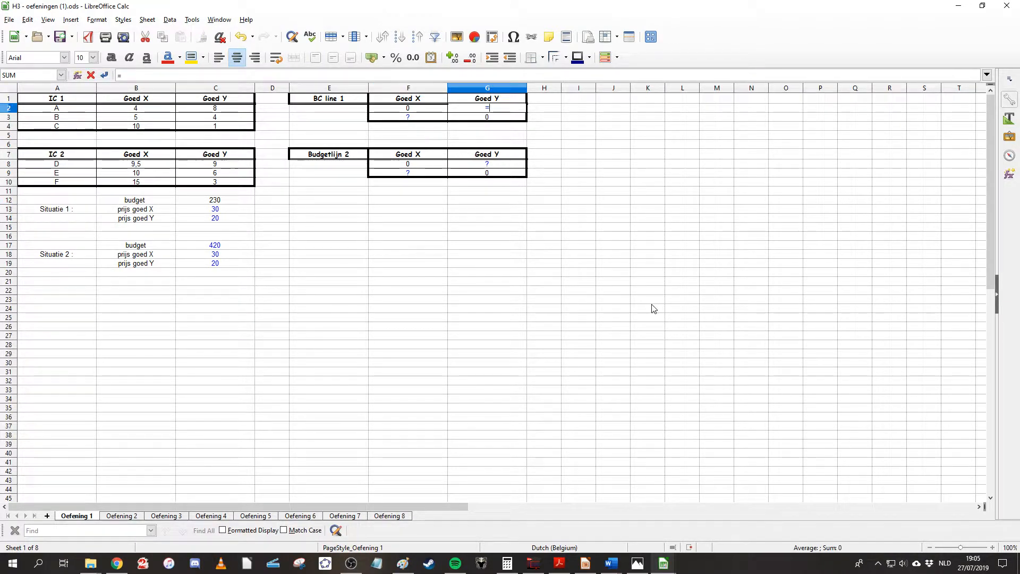
{"action": "left_click", "coordinate": [222, 203]}
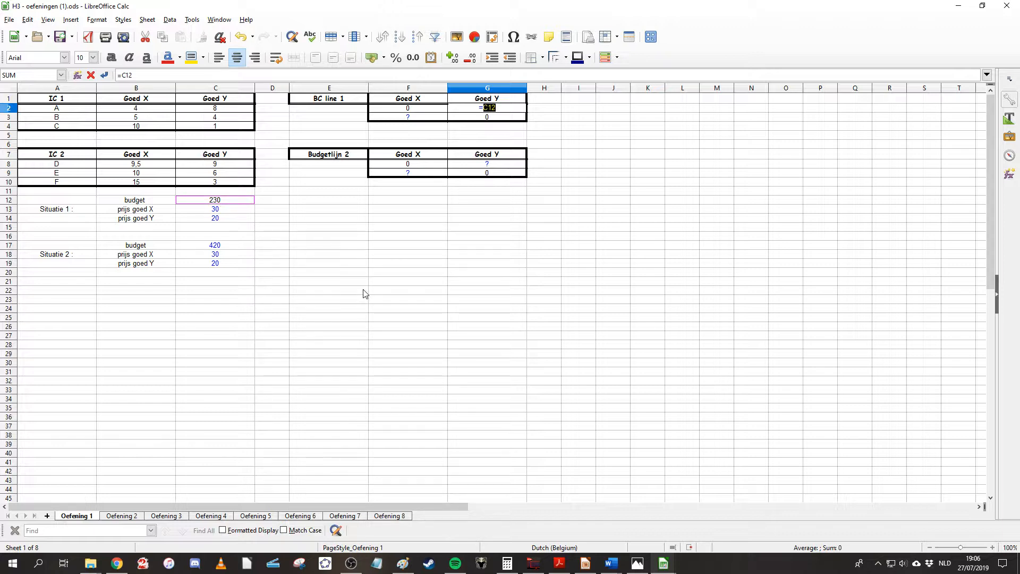
{"action": "type", "text": "/"}
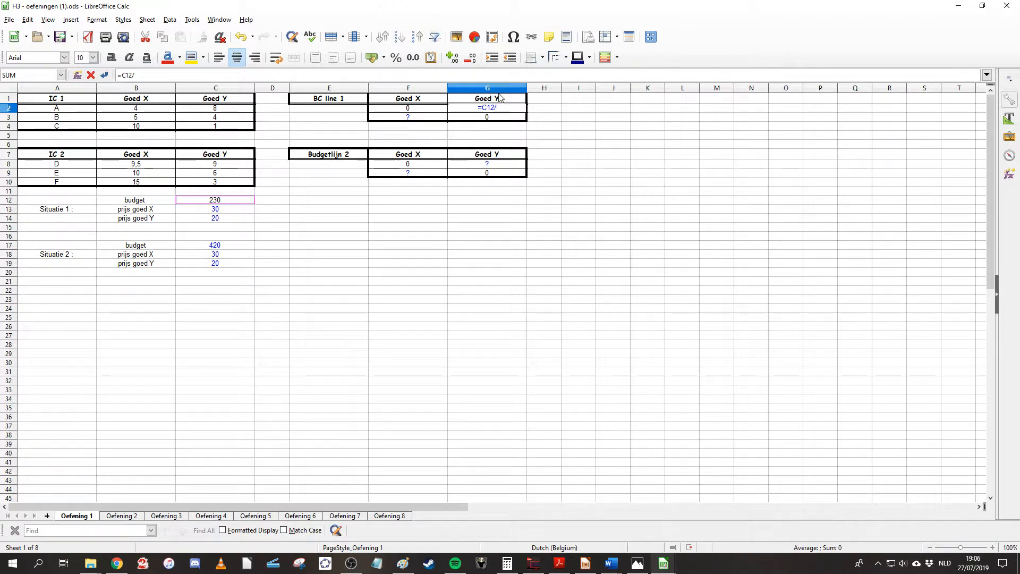
{"action": "left_click", "coordinate": [224, 219]}
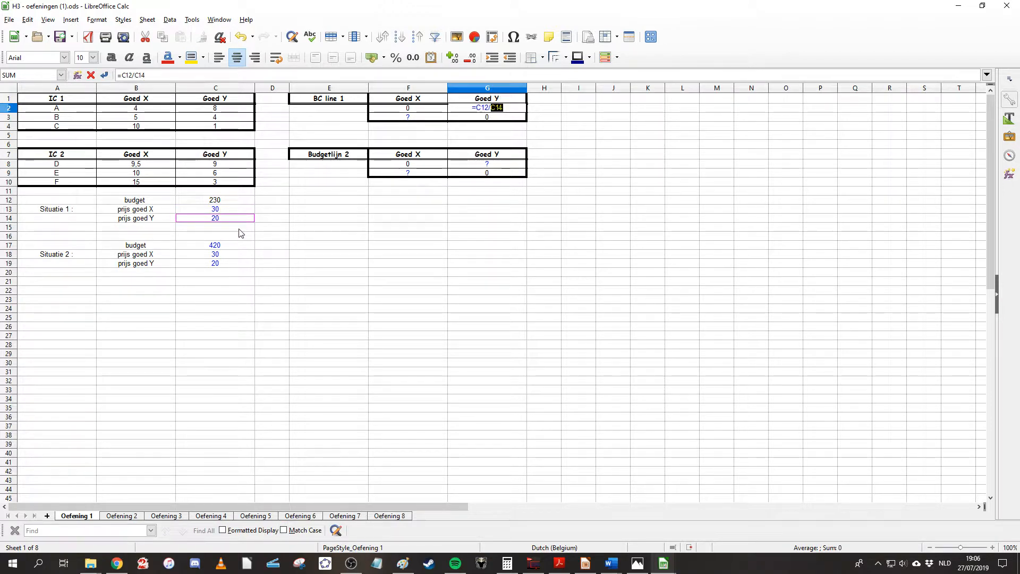
{"action": "key", "text": "Return"}
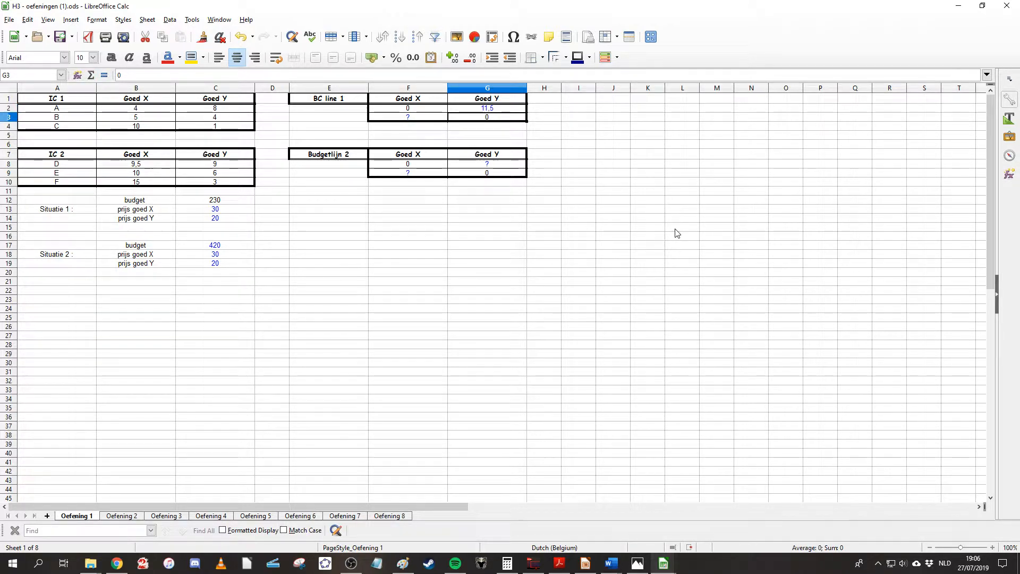
{"action": "left_click", "coordinate": [418, 109]}
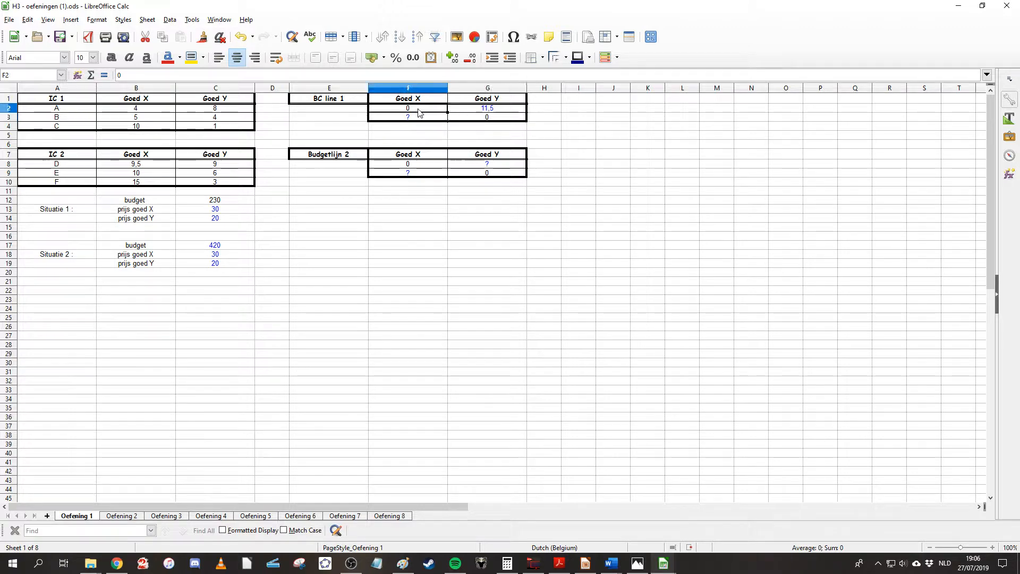
{"action": "left_click", "coordinate": [486, 107]}
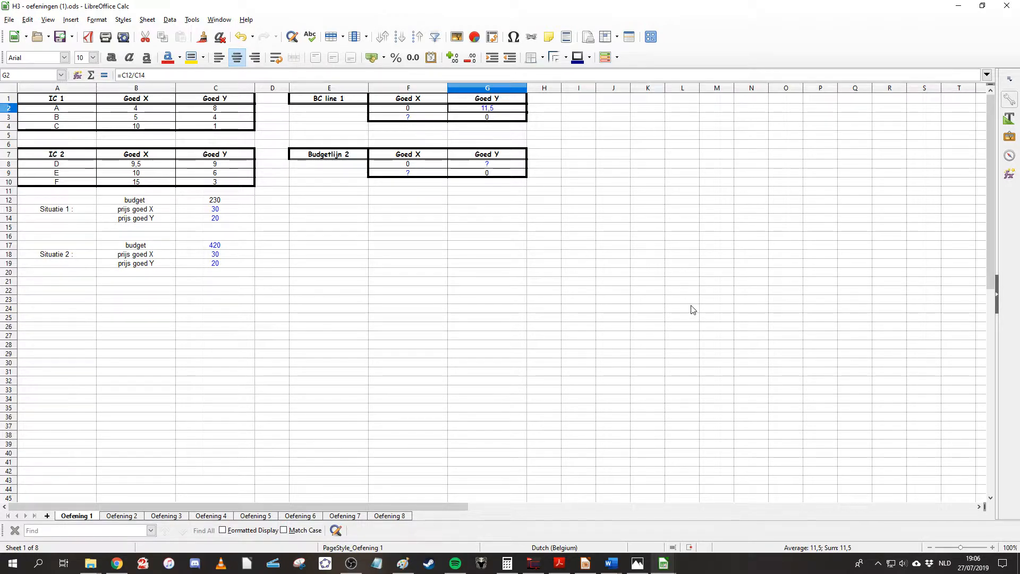
Calculate the Goed X intercept of BC line 1 in F3 with the formula =C12/C13.
{"action": "left_click", "coordinate": [415, 117]}
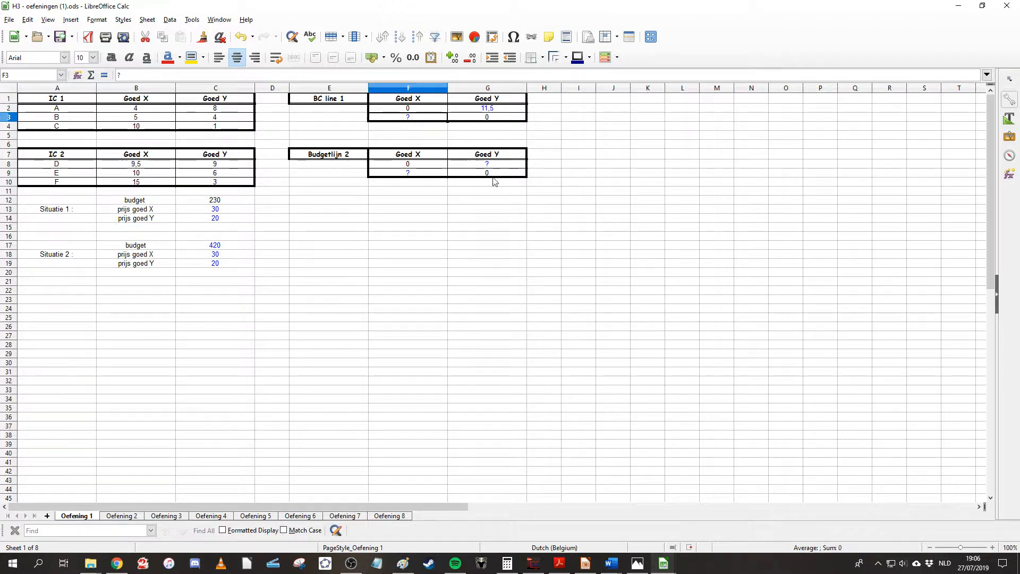
{"action": "type", "text": "="}
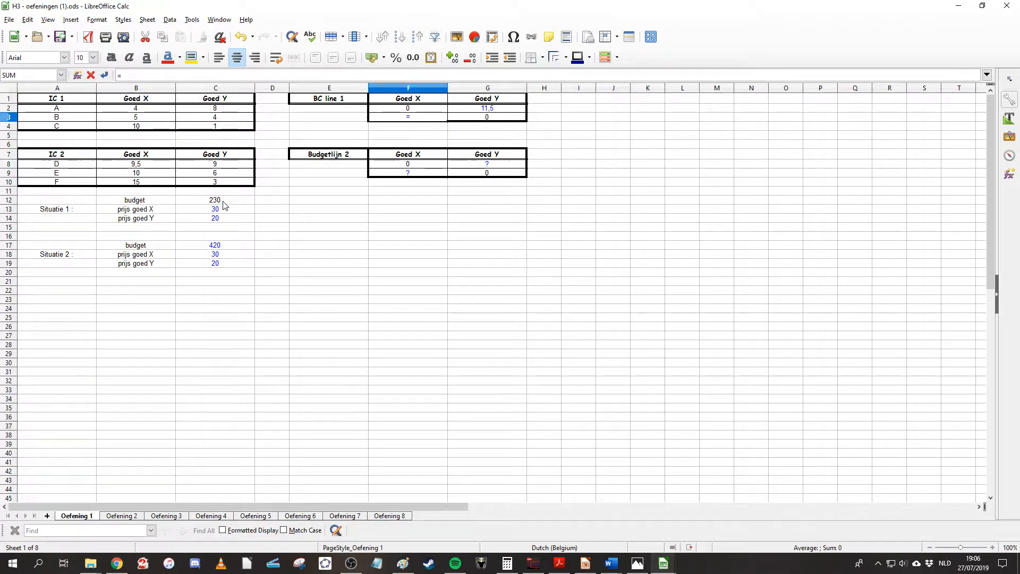
{"action": "left_click", "coordinate": [222, 201]}
{"action": "type", "text": "/"}
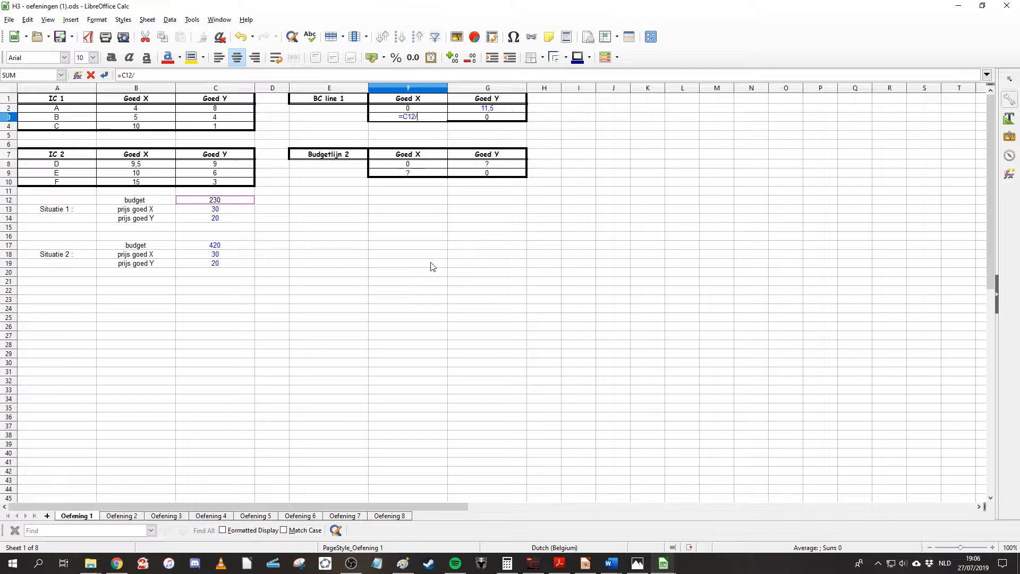
{"action": "left_click", "coordinate": [223, 214]}
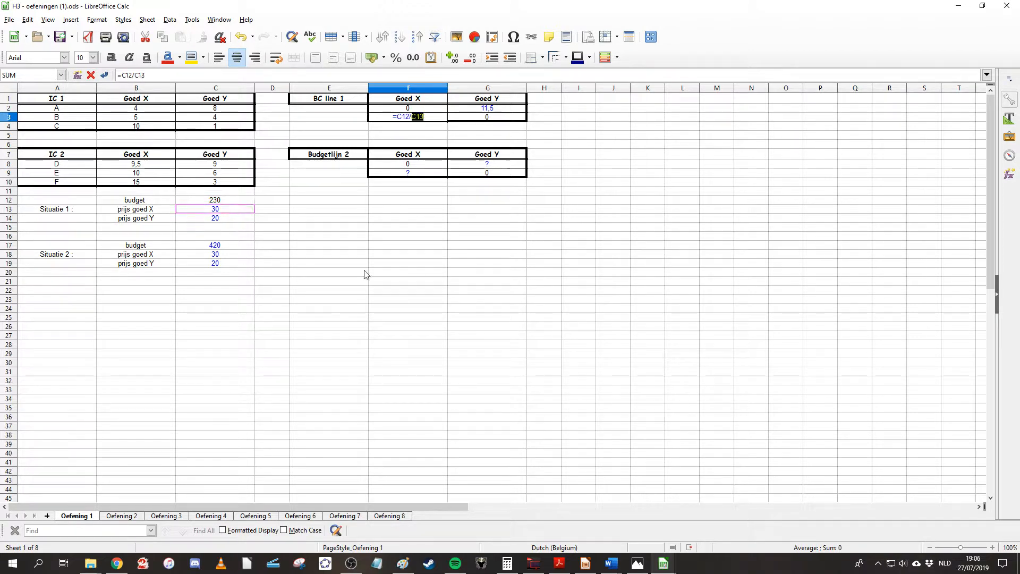
{"action": "key", "text": "Return"}
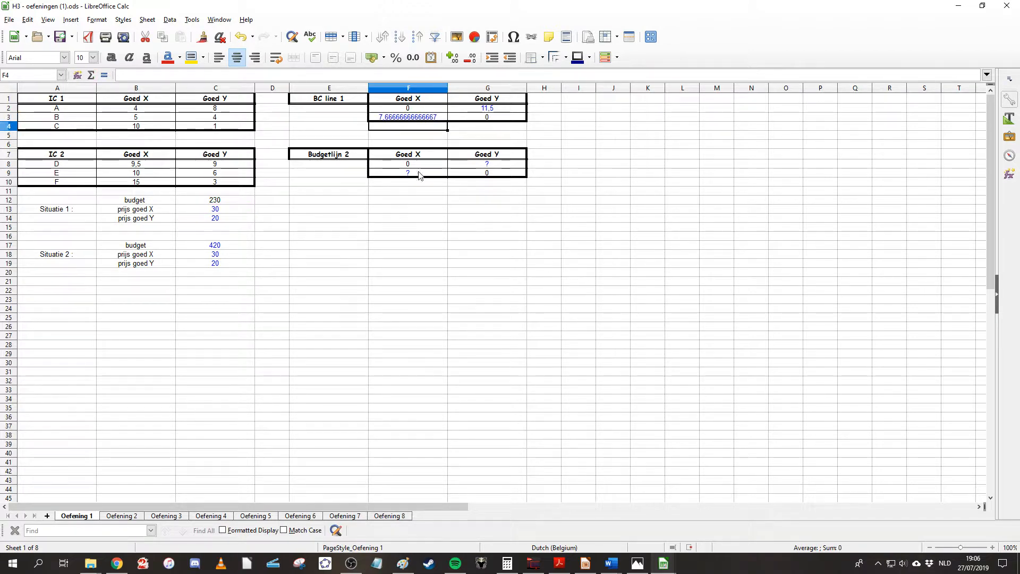
{"action": "left_click", "coordinate": [394, 118]}
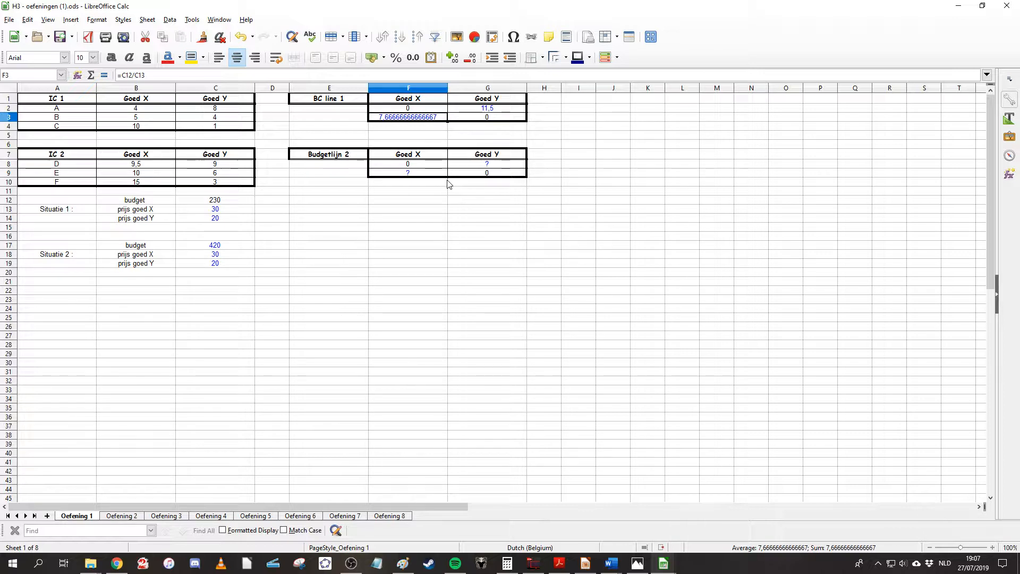
{"action": "left_click", "coordinate": [387, 125]}
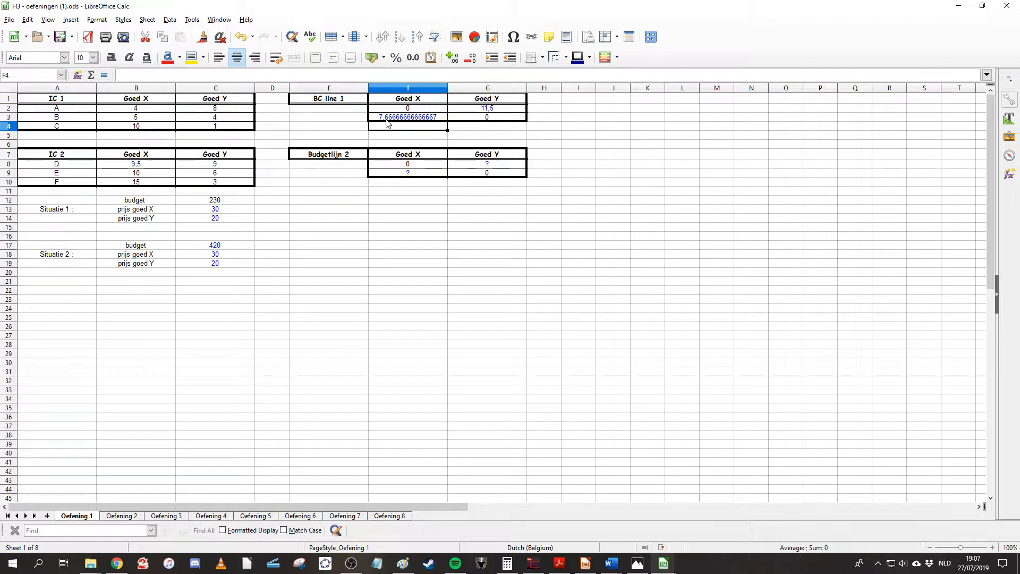
{"action": "left_click", "coordinate": [387, 118]}
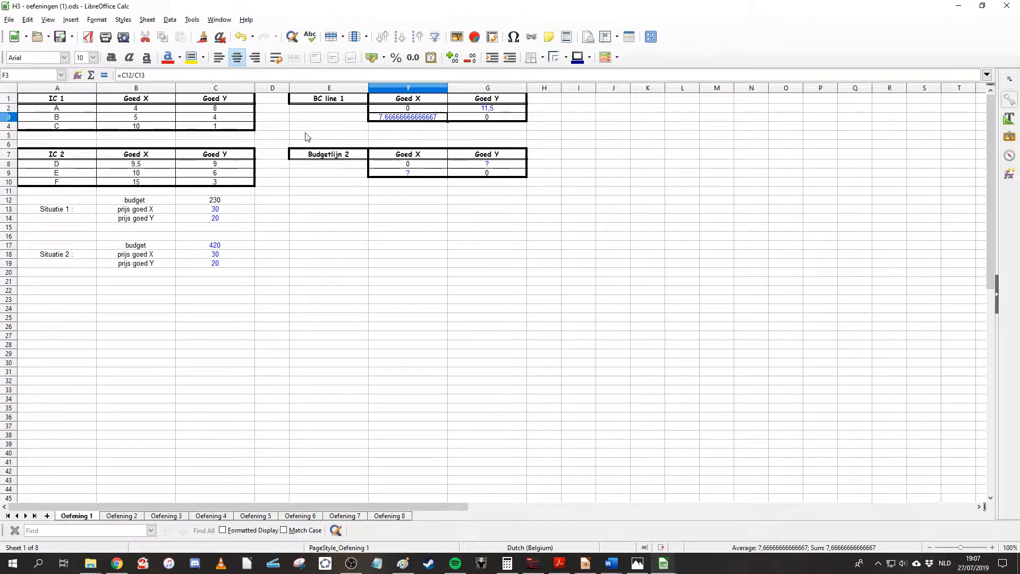
{"action": "left_click_drag", "start_coordinate": [307, 135], "coordinate": [557, 236]}
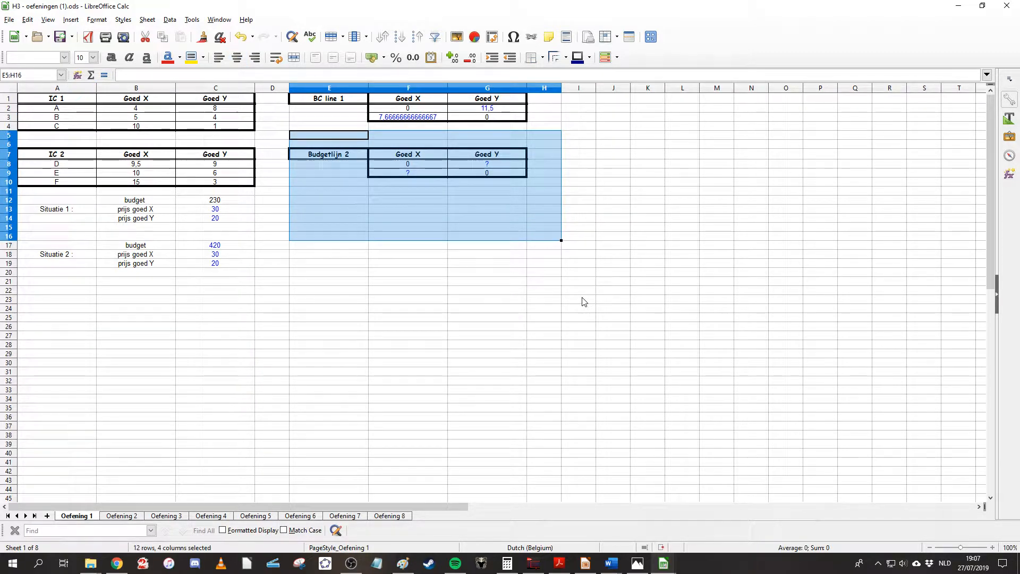
{"action": "left_click", "coordinate": [582, 300]}
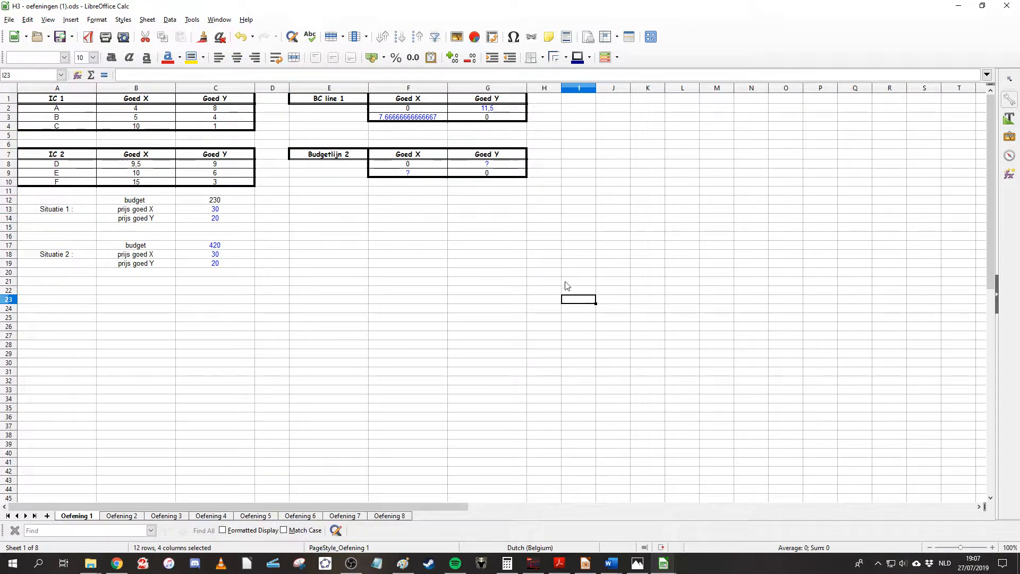
Calculate the Goed Y intercept of Budgetlijn 2 in G8 with the formula =C17/C19.
{"action": "left_click", "coordinate": [475, 165]}
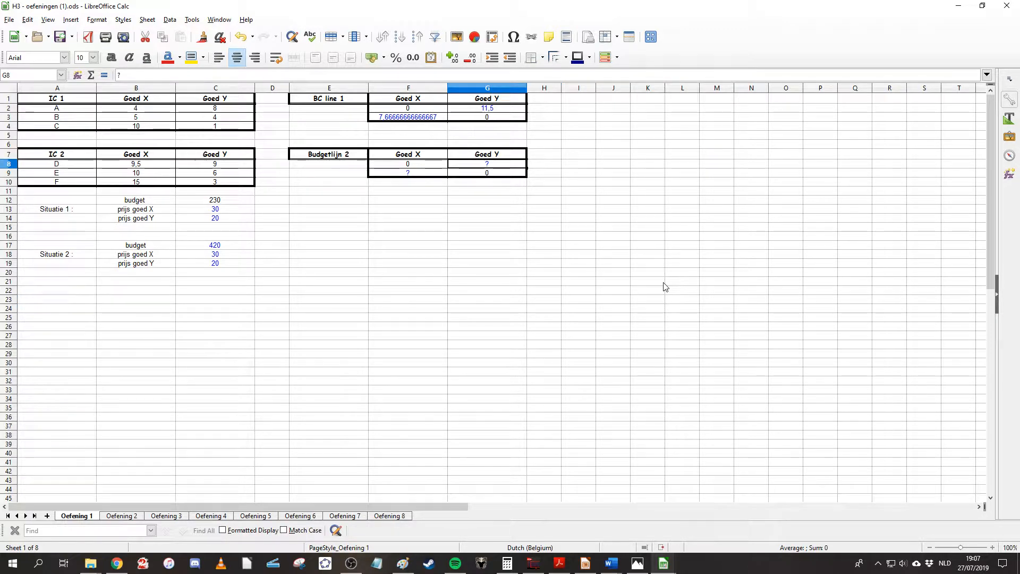
{"action": "left_click", "coordinate": [216, 247]}
{"action": "left_click", "coordinate": [513, 164]}
{"action": "type", "text": "="}
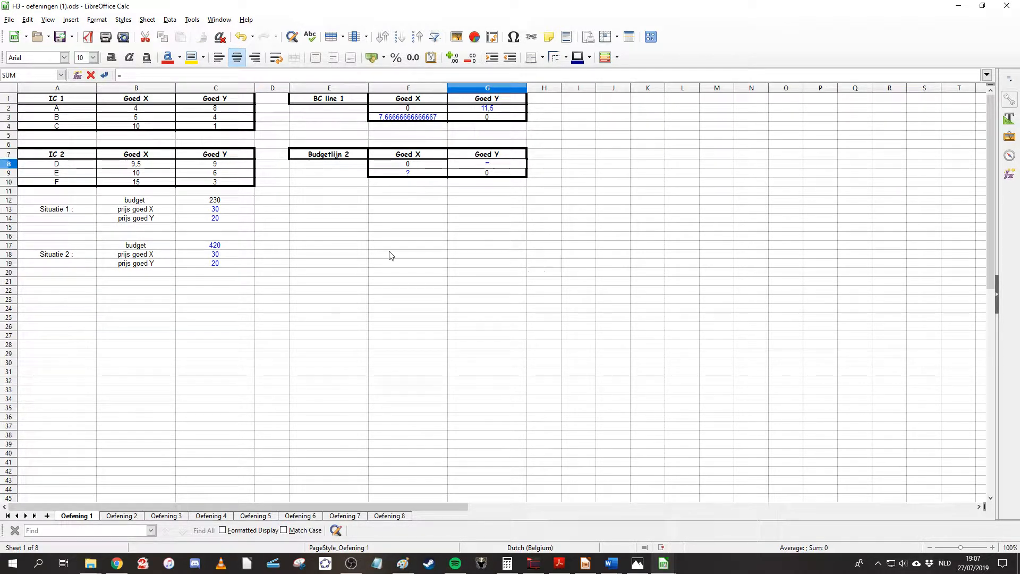
{"action": "left_click", "coordinate": [232, 246]}
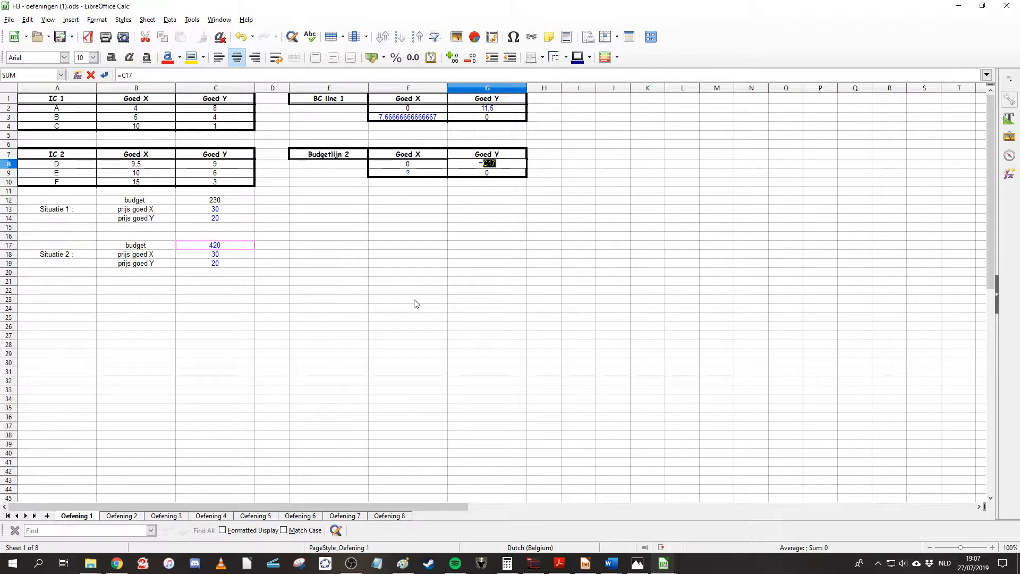
{"action": "type", "text": "/"}
{"action": "left_click", "coordinate": [214, 264]}
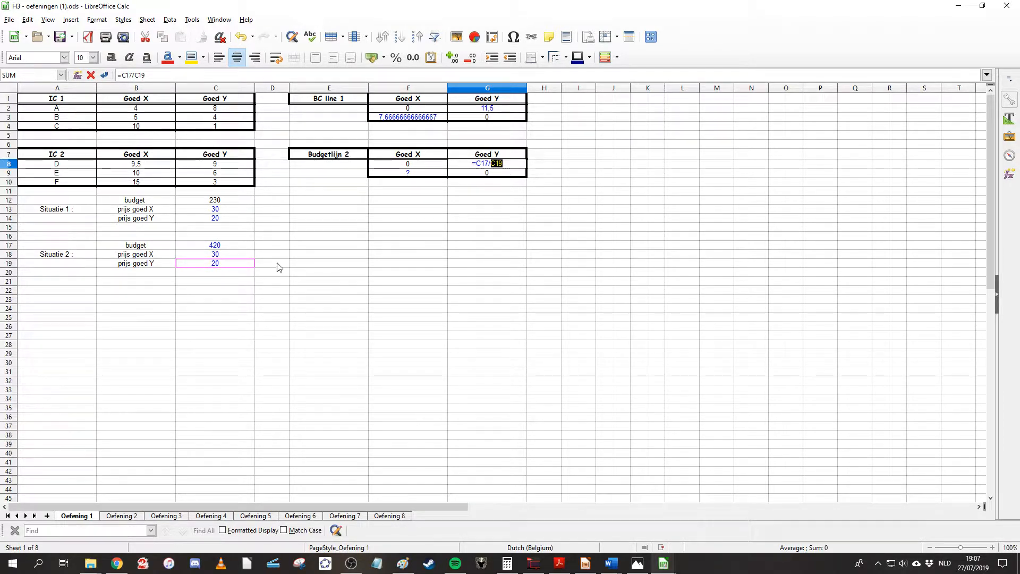
{"action": "key", "text": "Return"}
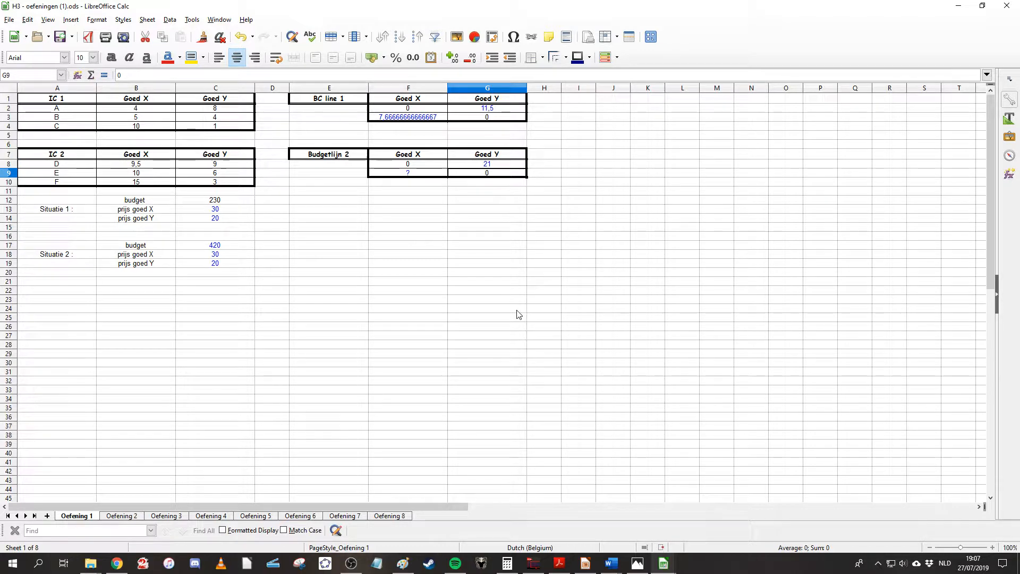
Calculate the Goed X intercept of Budgetlijn 2 in F9 with the formula =C17/C18.
{"action": "left_click", "coordinate": [434, 175]}
{"action": "type", "text": "="}
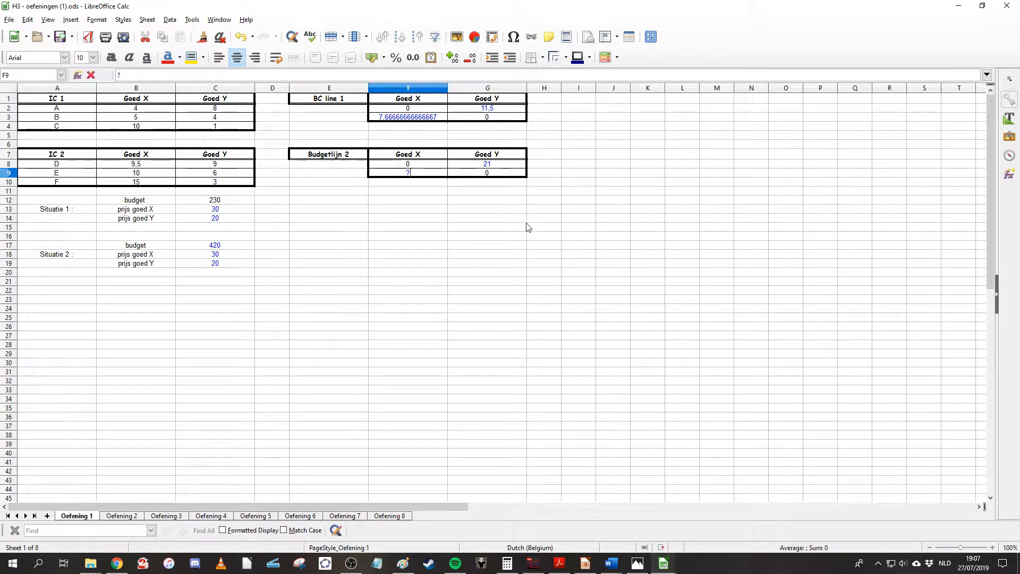
{"action": "left_click", "coordinate": [231, 247]}
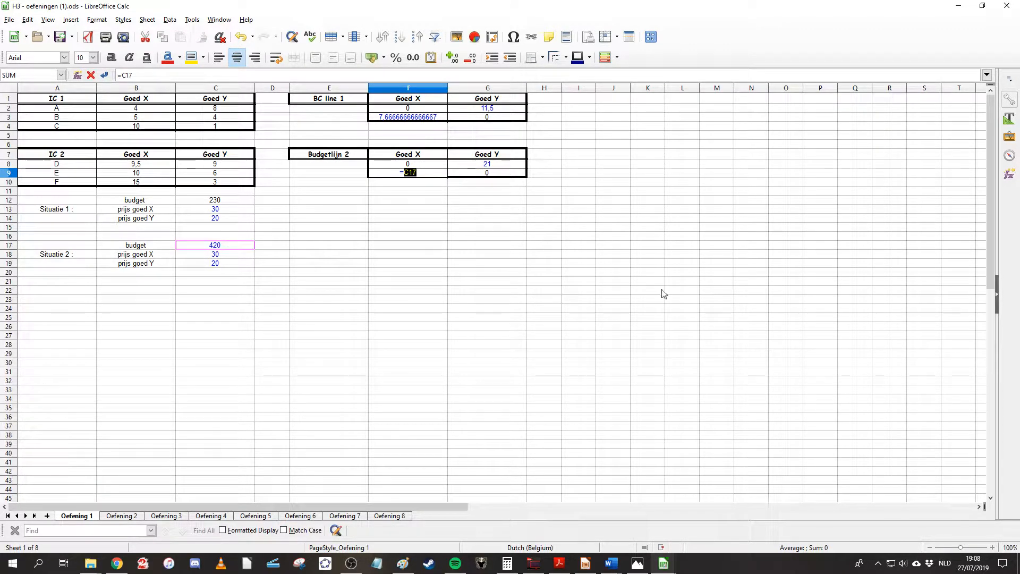
{"action": "type", "text": "/"}
{"action": "left_click", "coordinate": [220, 256]}
{"action": "key", "text": "Return"}
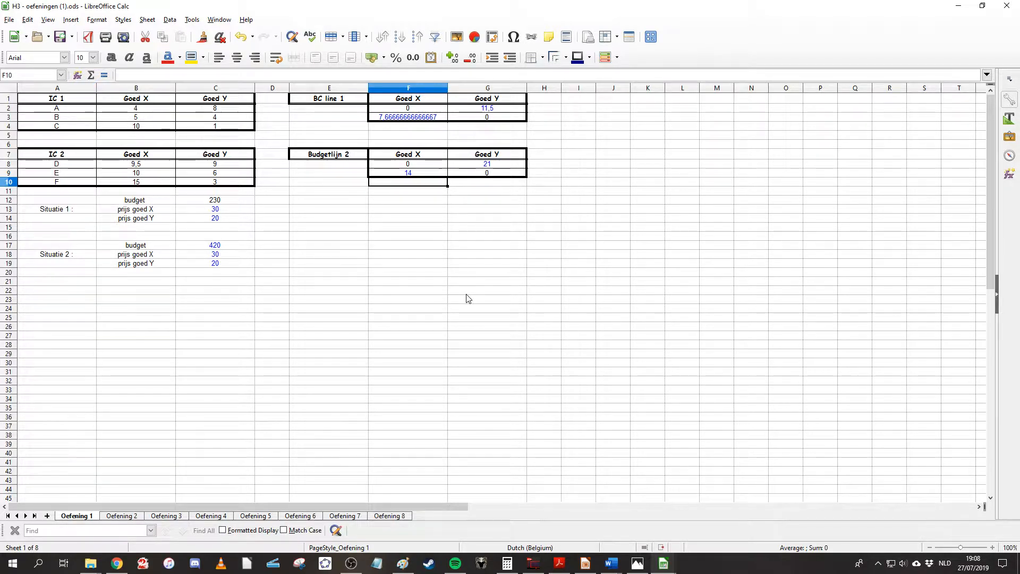
Start inserting a chart based on the IC 1 Goed X and Goed Y data in B1:C4.
{"action": "left_click", "coordinate": [158, 318]}
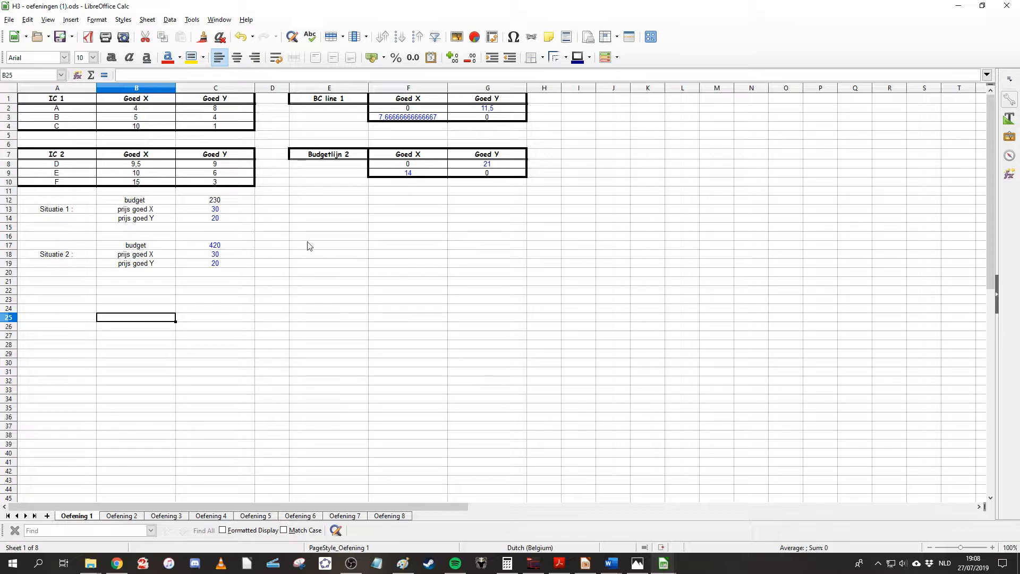
{"action": "left_click", "coordinate": [136, 100]}
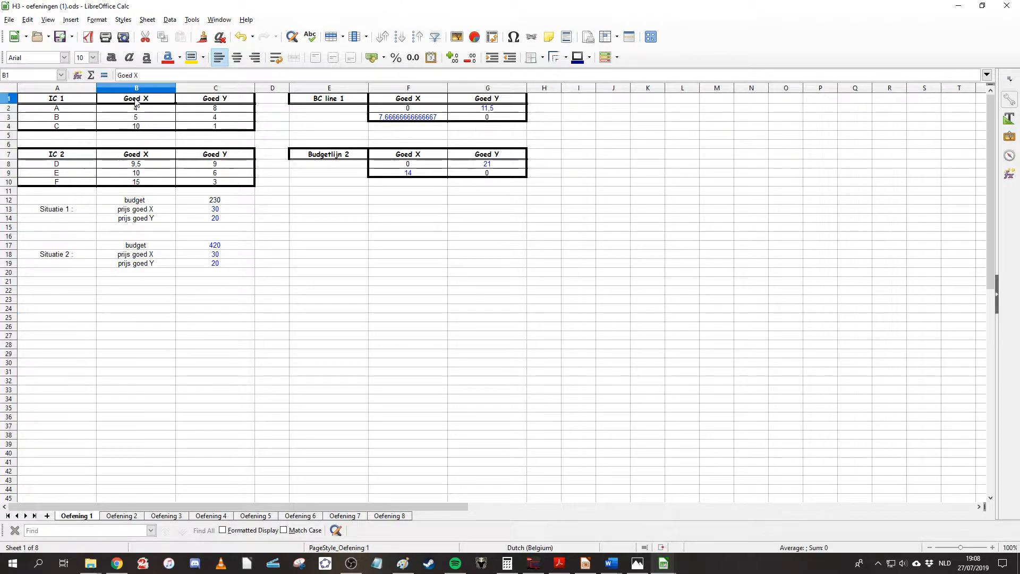
{"action": "left_click_drag", "start_coordinate": [136, 100], "coordinate": [200, 127]}
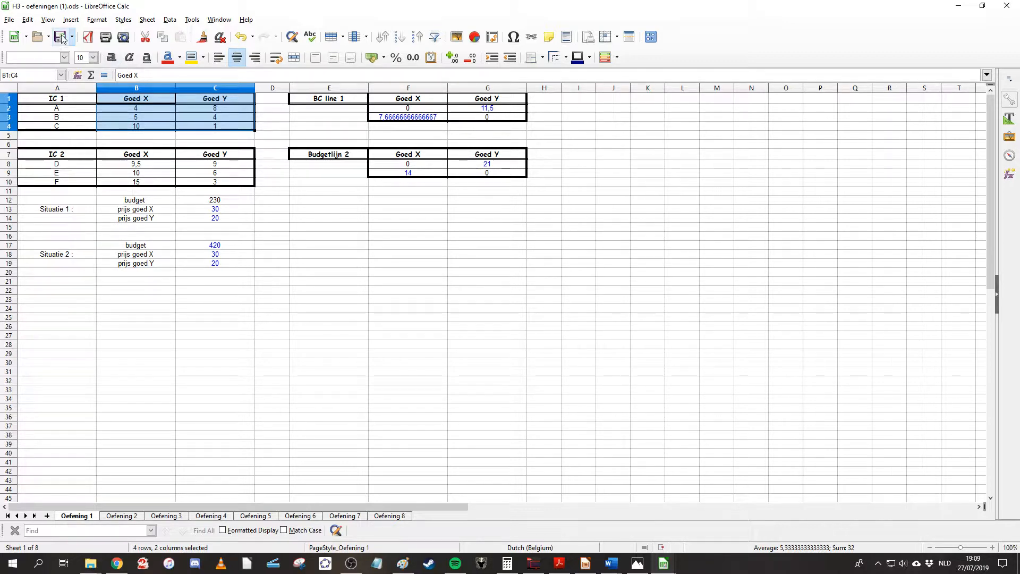
{"action": "left_click", "coordinate": [71, 20]}
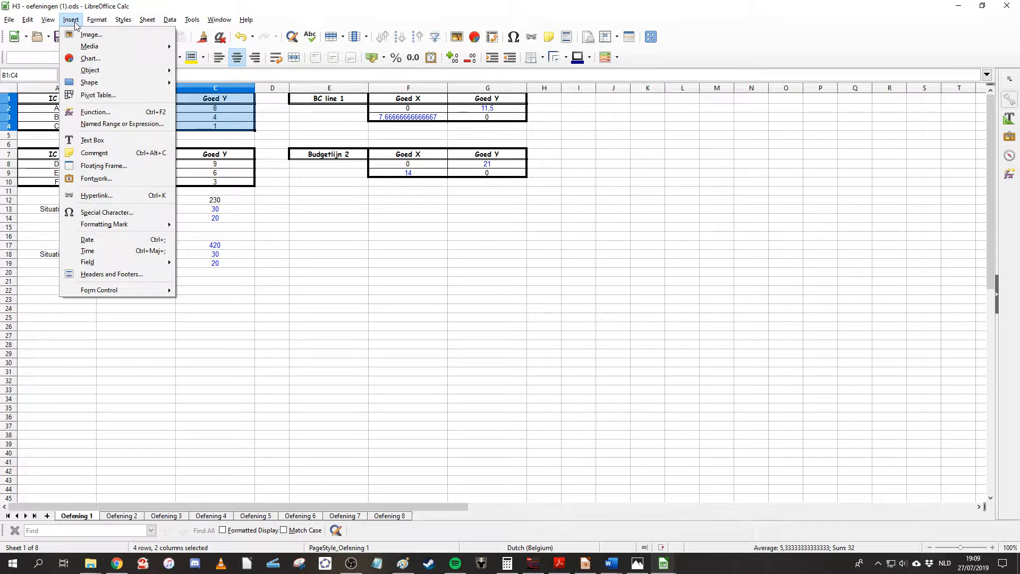
{"action": "left_click", "coordinate": [101, 58]}
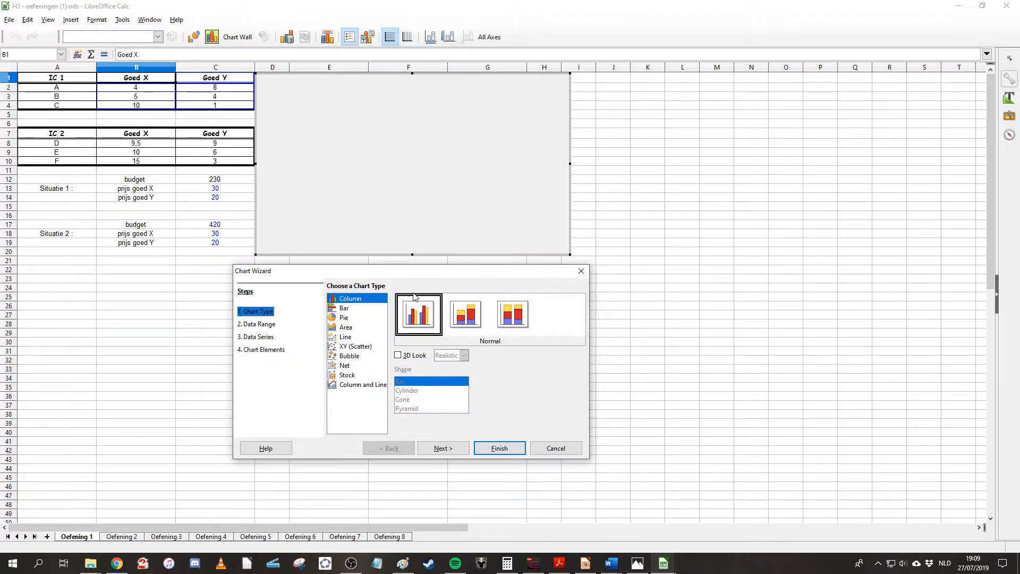
Set the chart type to XY (Scatter) with Points and Lines and the Smooth line type.
{"action": "left_click", "coordinate": [351, 346]}
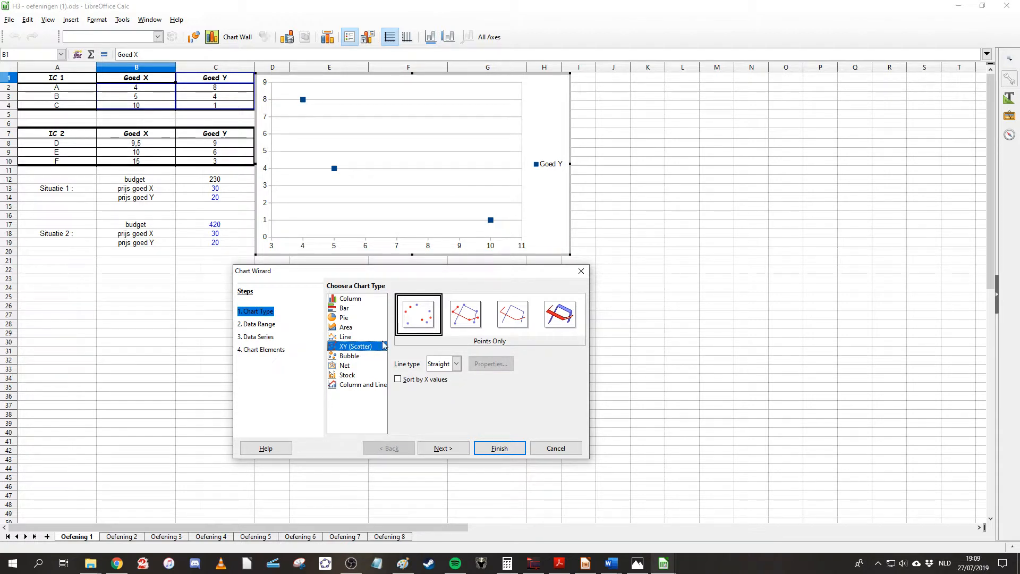
{"action": "left_click", "coordinate": [469, 325]}
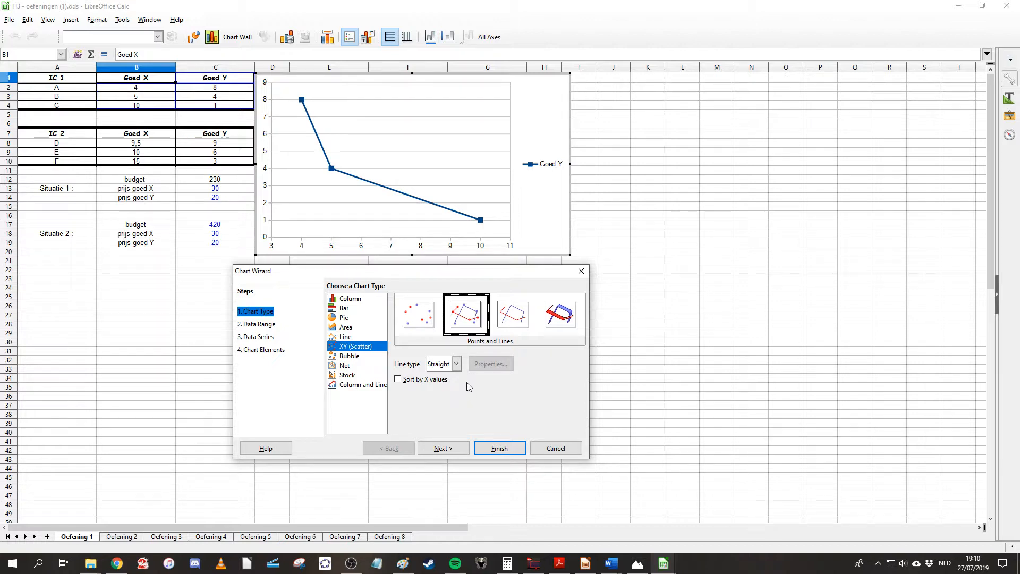
{"action": "left_click", "coordinate": [450, 371]}
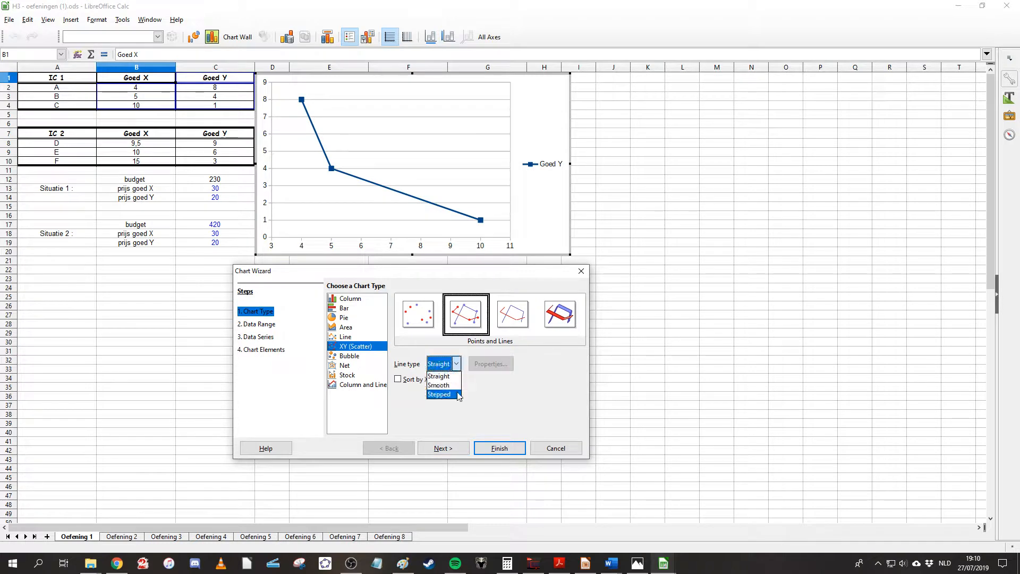
{"action": "left_click", "coordinate": [441, 381]}
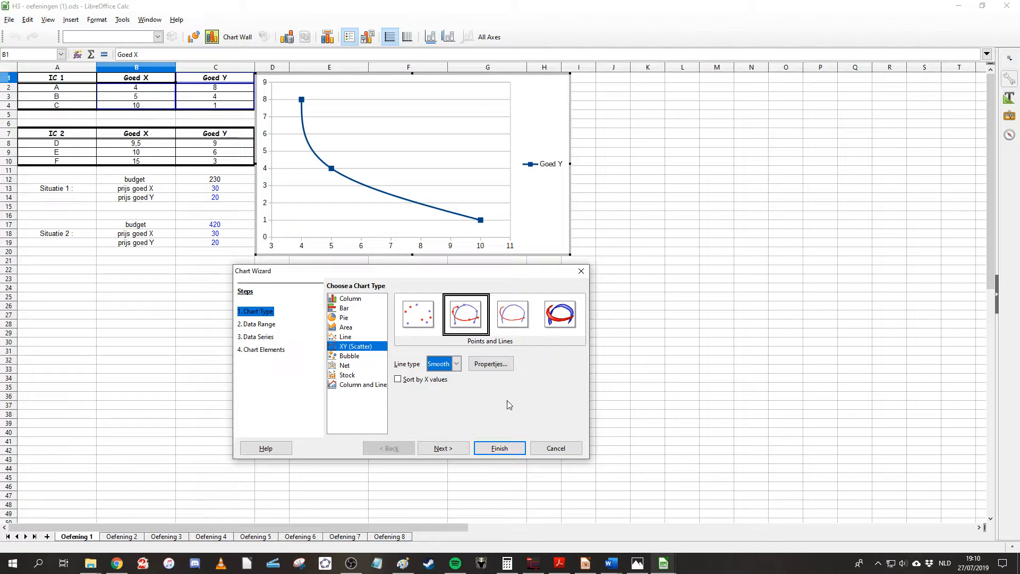
Set the name range of the Goed Y data series to cell A1, which holds IC 1.
{"action": "left_click", "coordinate": [266, 340]}
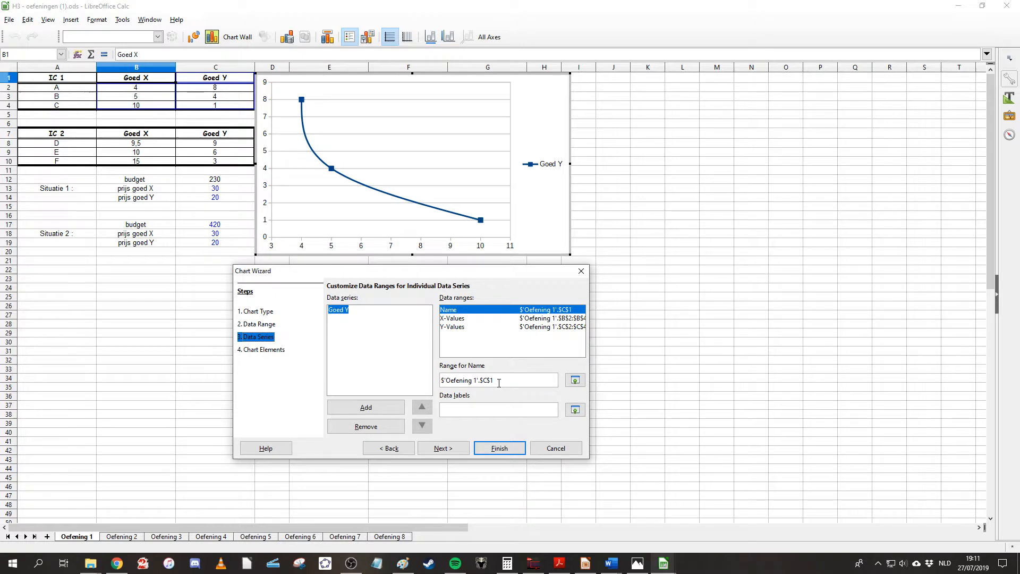
{"action": "left_click", "coordinate": [459, 319]}
{"action": "left_click", "coordinate": [460, 328]}
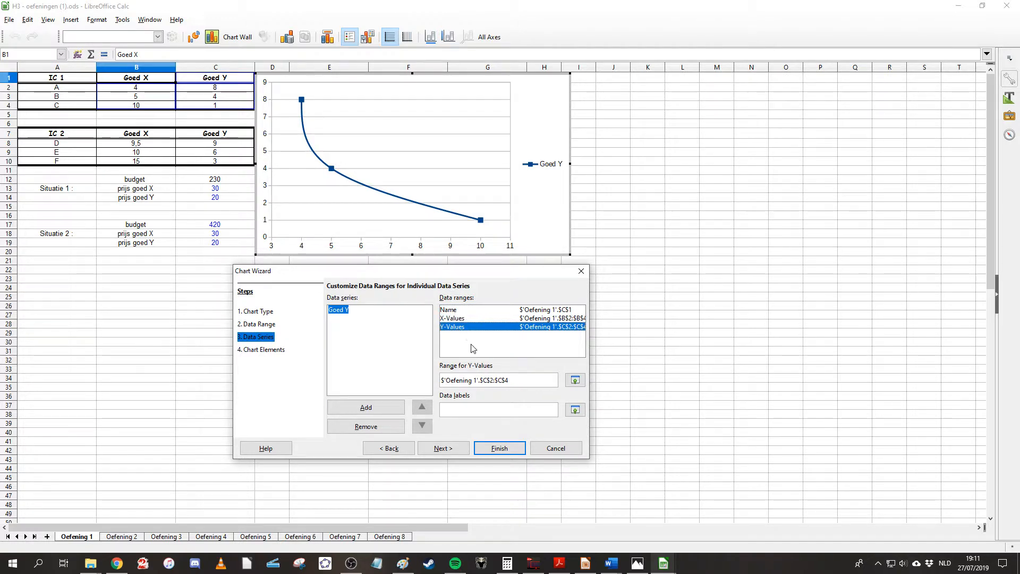
{"action": "left_click", "coordinate": [455, 311]}
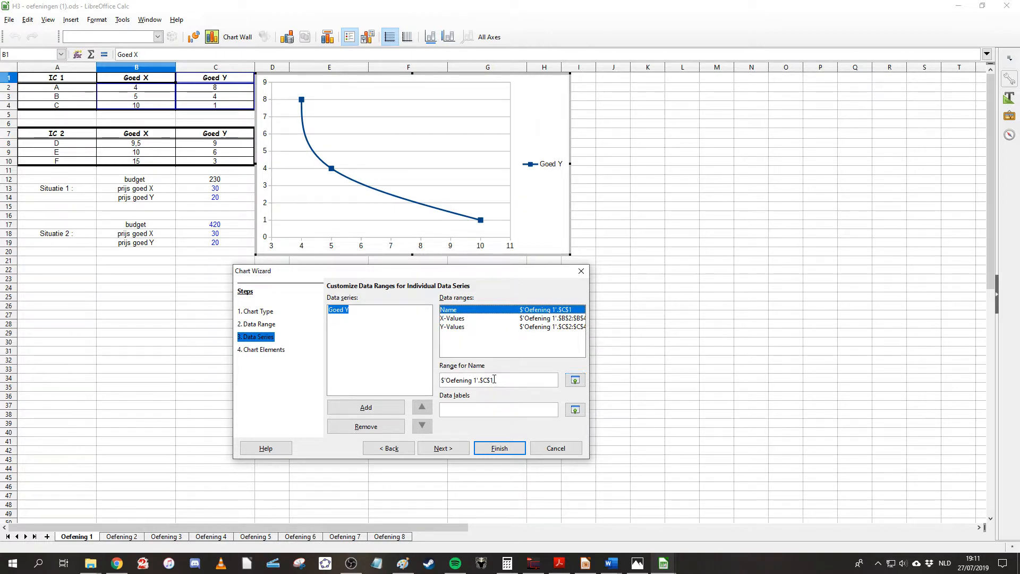
{"action": "left_click", "coordinate": [576, 381]}
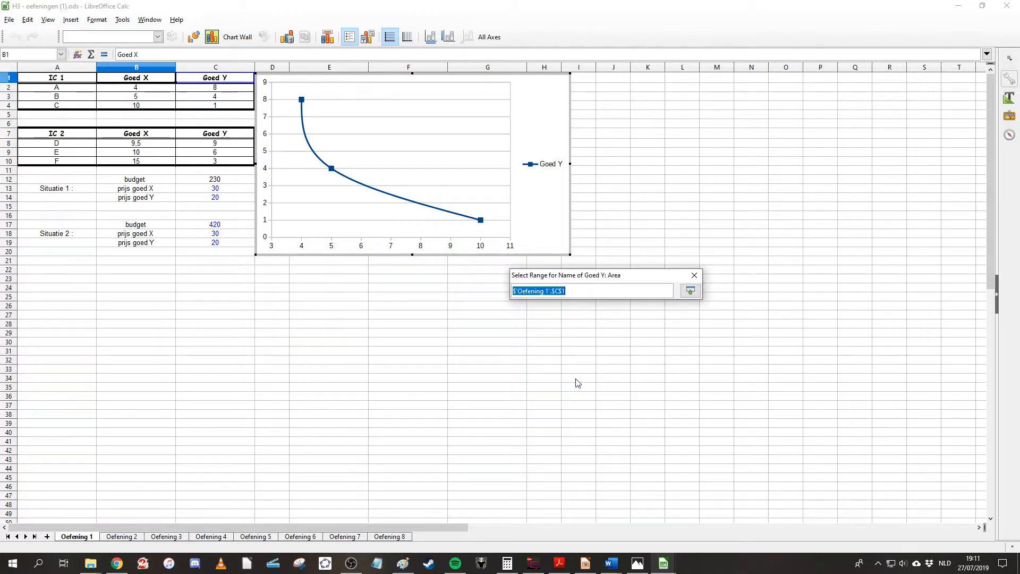
{"action": "left_click", "coordinate": [59, 79]}
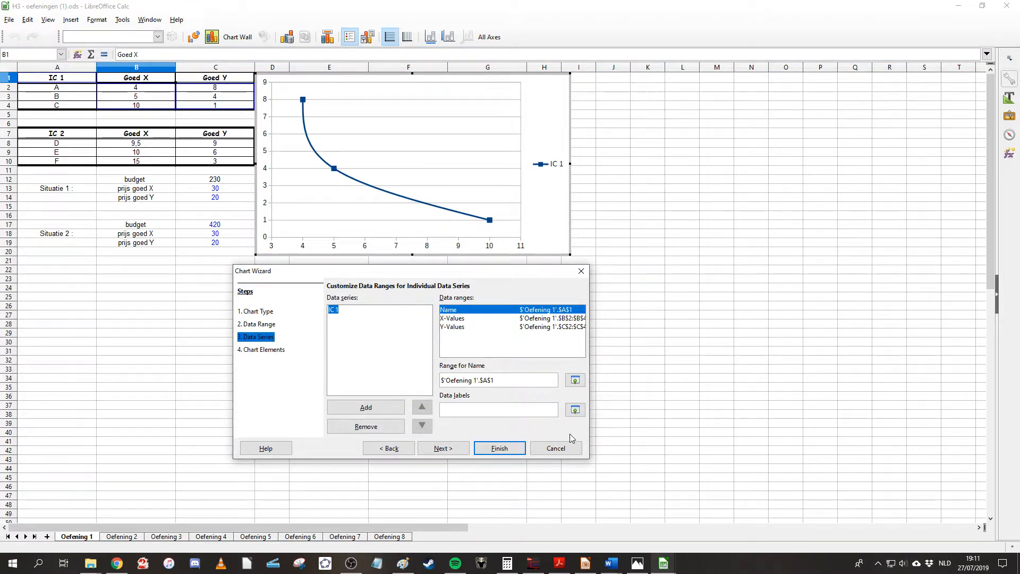
Define the X-Values range of the IC 1 series as B2:B4.
{"action": "left_click", "coordinate": [453, 319]}
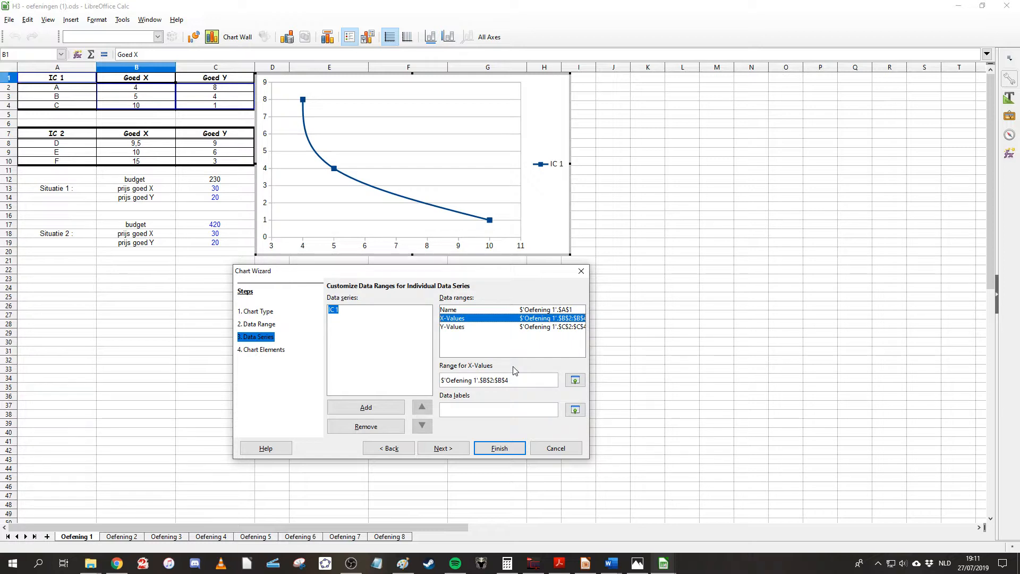
{"action": "left_click", "coordinate": [575, 380]}
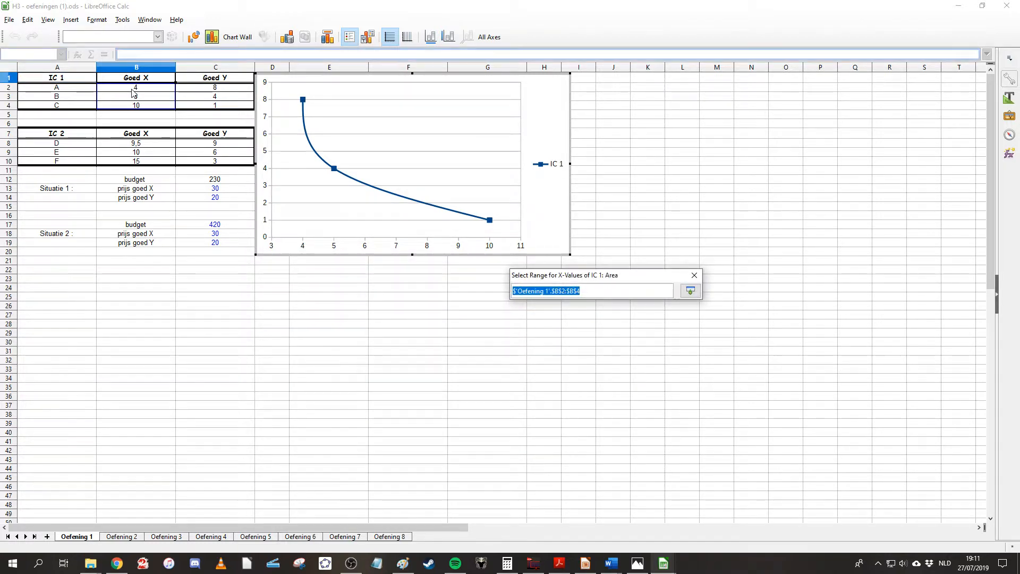
{"action": "left_click_drag", "start_coordinate": [132, 89], "coordinate": [136, 108]}
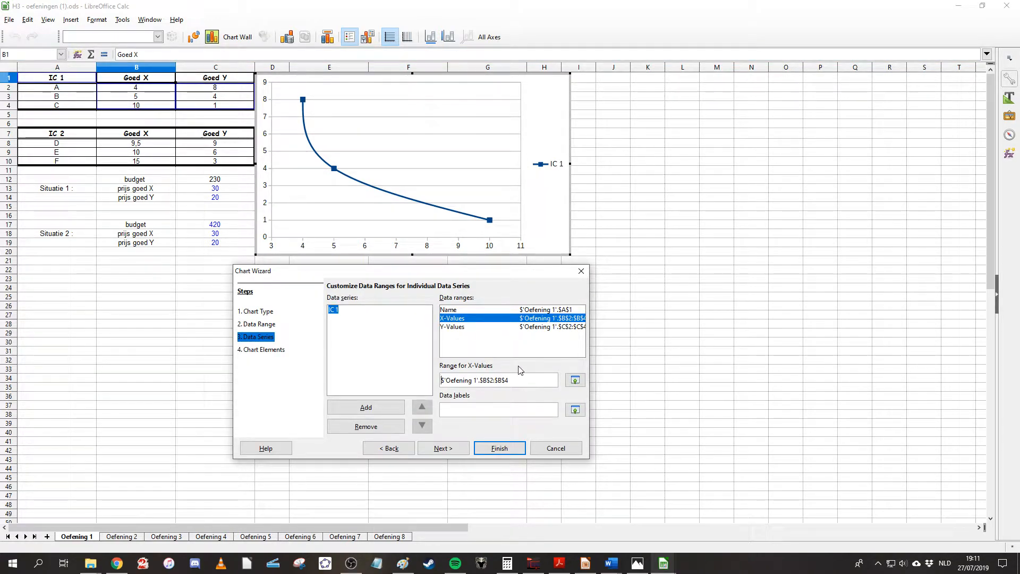
{"action": "left_click", "coordinate": [464, 327]}
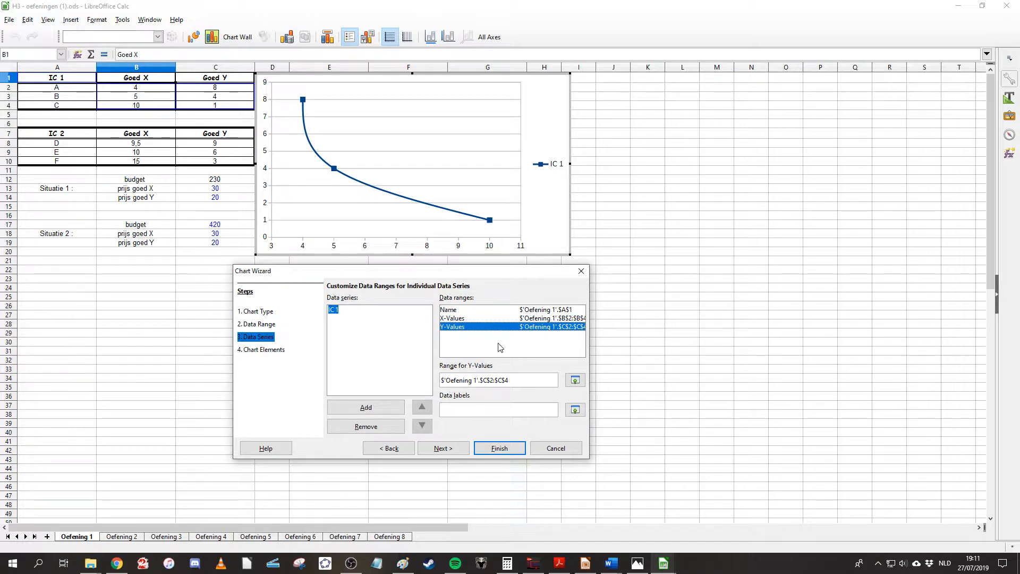
Set the data labels range of the IC 1 series to the Goed X header cell B1.
{"action": "left_click", "coordinate": [461, 319]}
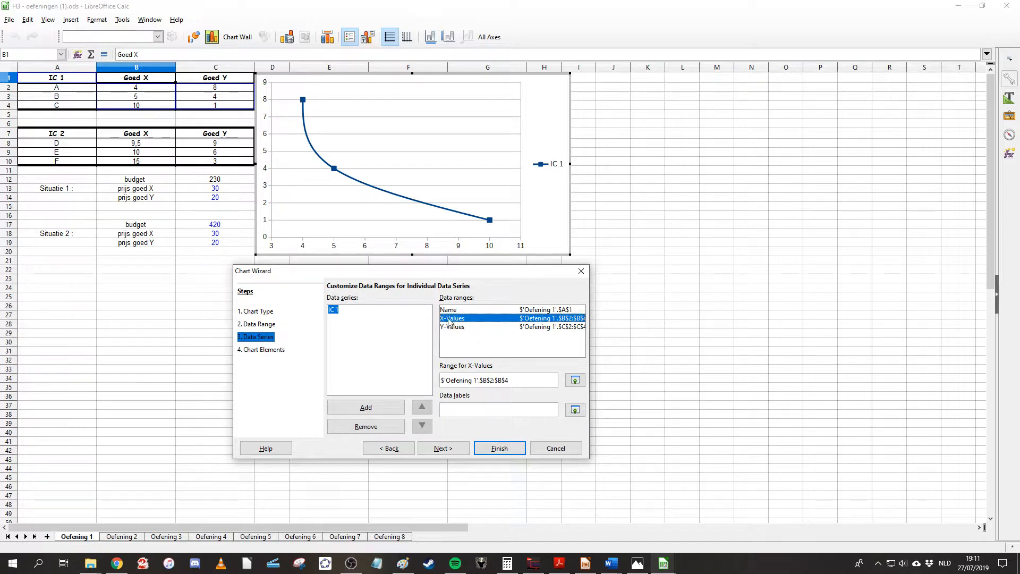
{"action": "left_click", "coordinate": [574, 410]}
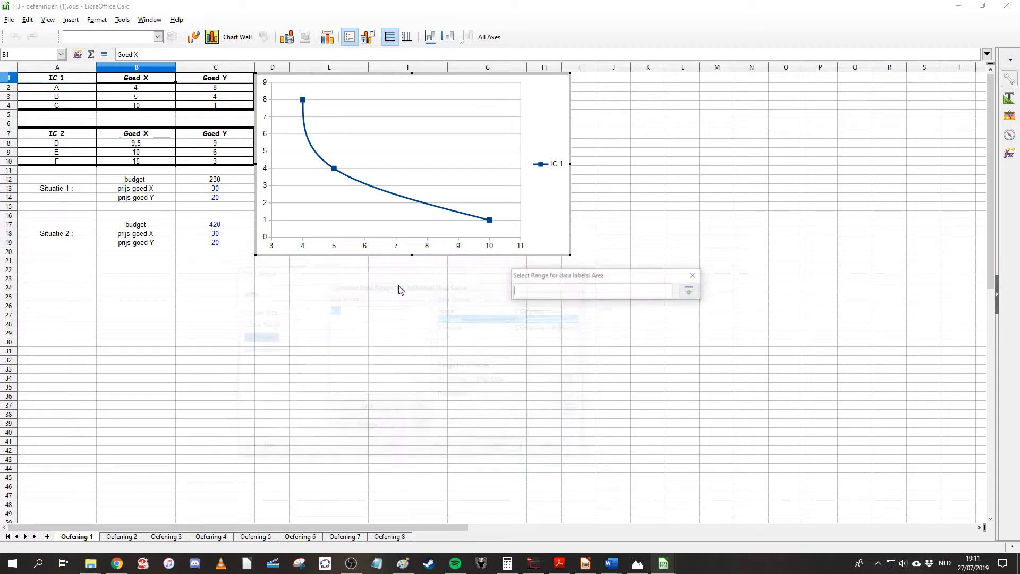
{"action": "left_click", "coordinate": [140, 80]}
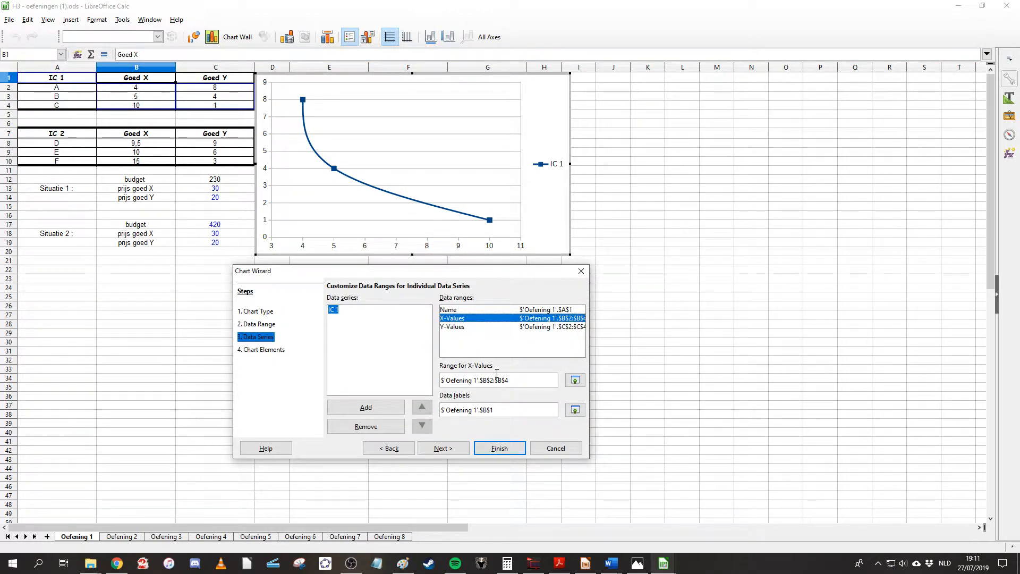
Define the Y-Values range of the IC 1 series as C2:C4.
{"action": "left_click", "coordinate": [454, 327]}
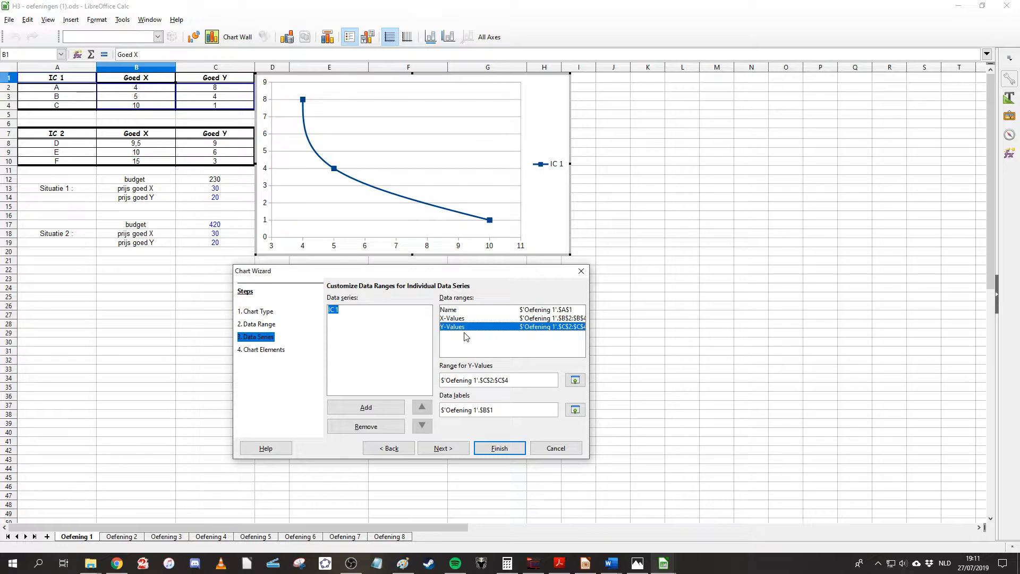
{"action": "left_click", "coordinate": [576, 381]}
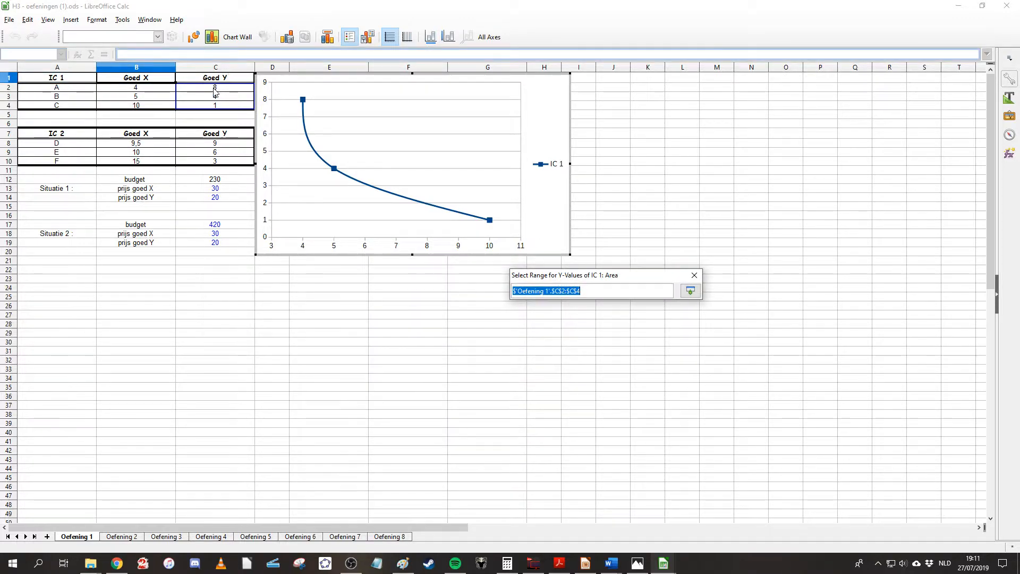
{"action": "left_click_drag", "start_coordinate": [215, 88], "coordinate": [215, 111]}
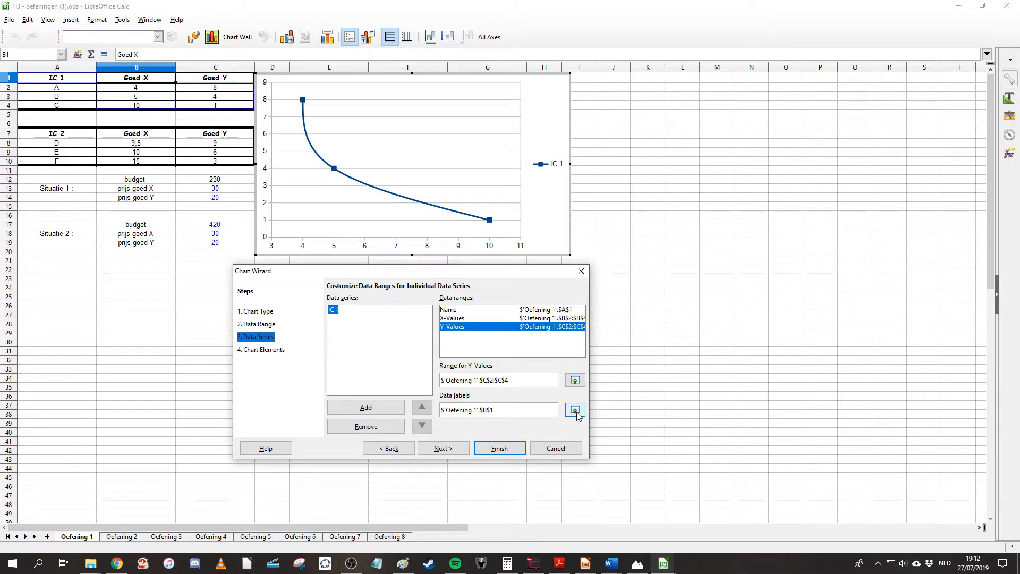
Set the data labels range of the IC 1 series to the Goed Y header cell C1.
{"action": "left_click", "coordinate": [575, 410]}
{"action": "left_click", "coordinate": [215, 77]}
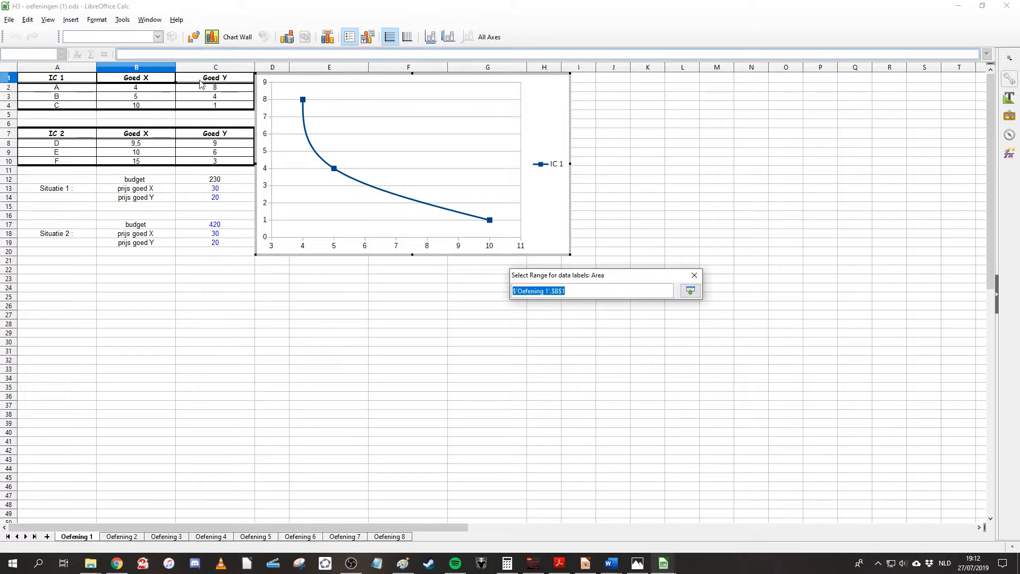
{"action": "left_click", "coordinate": [685, 291]}
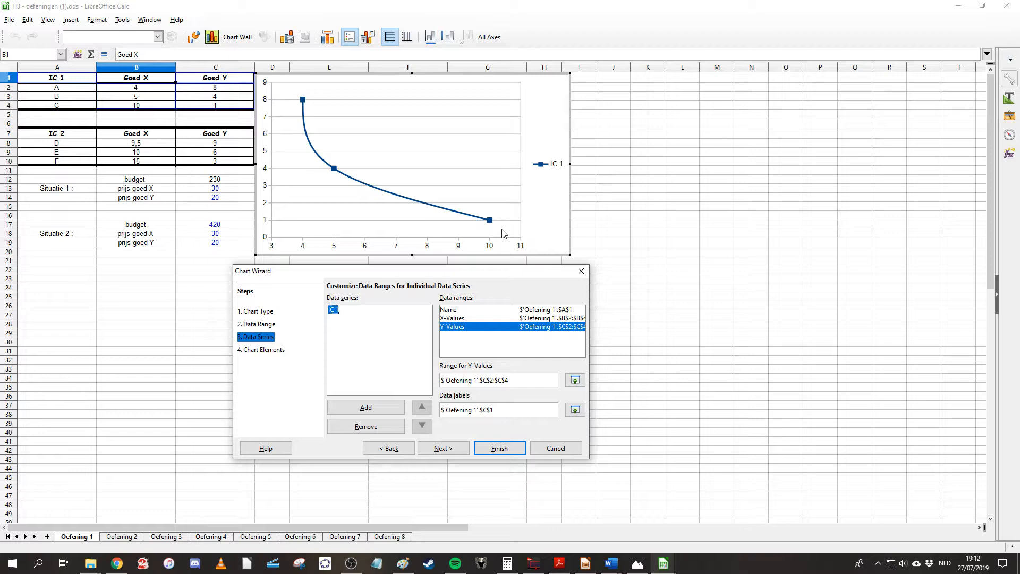
Give the chart the title Graph 1 and label its axes X and Y.
{"action": "left_click", "coordinate": [269, 350]}
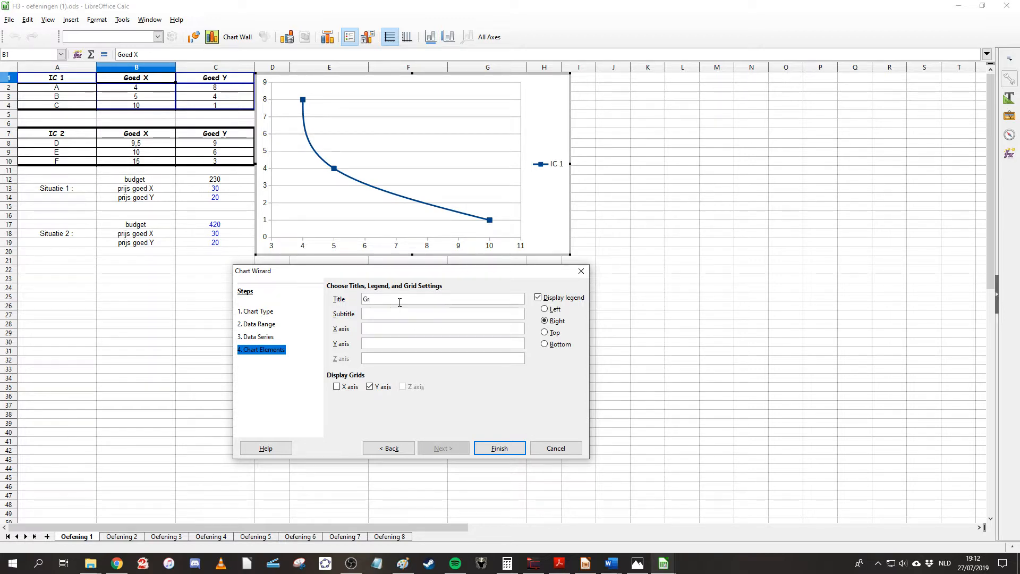
{"action": "type", "text": "1"}
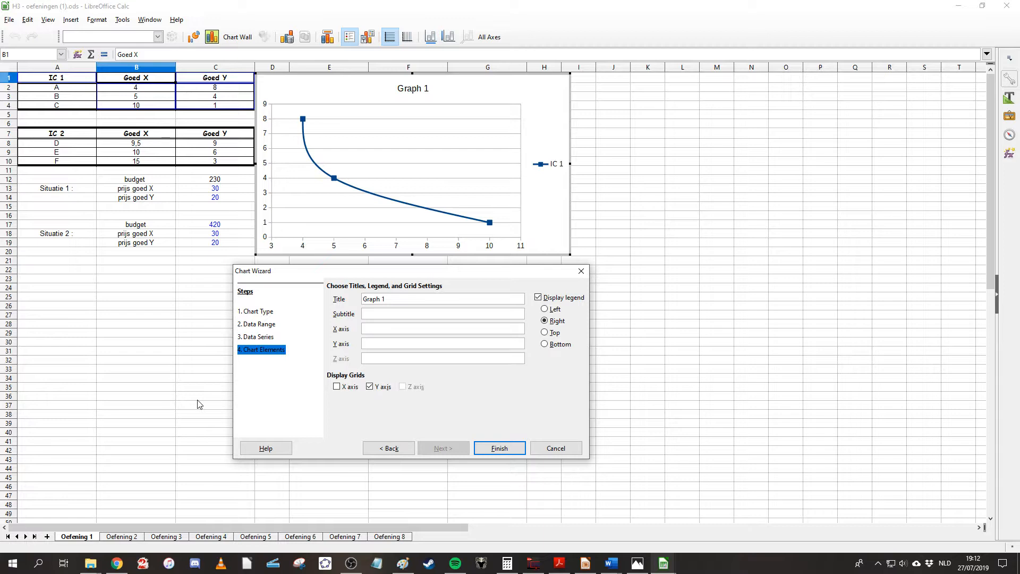
{"action": "type", "text": "ks"}
{"action": "left_click", "coordinate": [385, 344]}
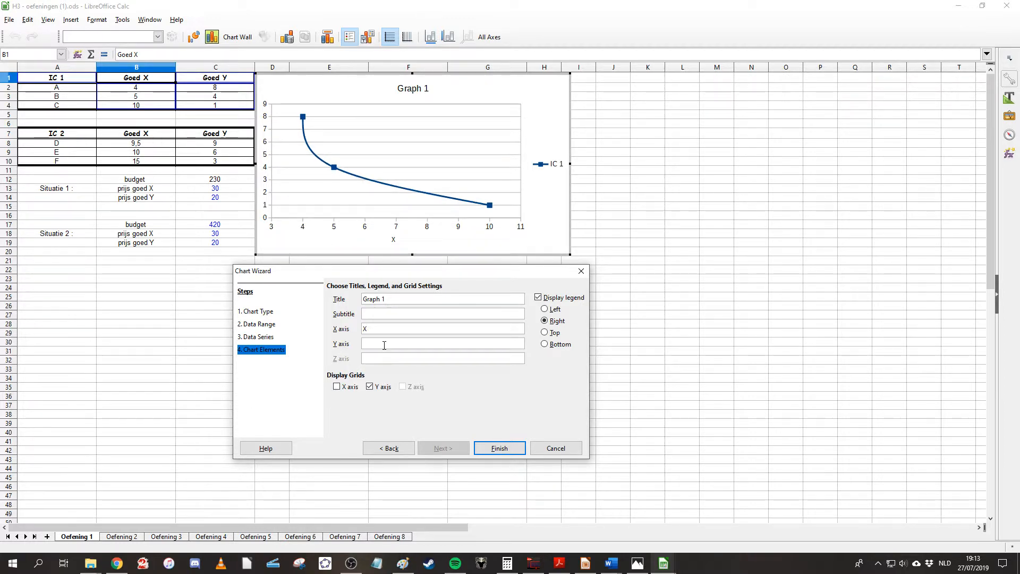
{"action": "type", "text": "Y"}
{"action": "left_click", "coordinate": [397, 318]}
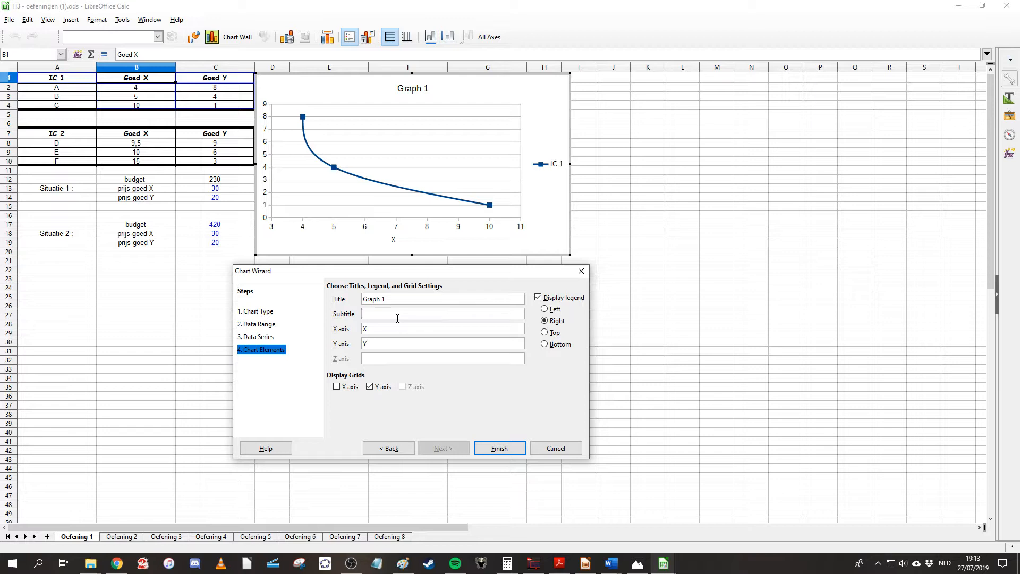
{"action": "left_click", "coordinate": [368, 329]}
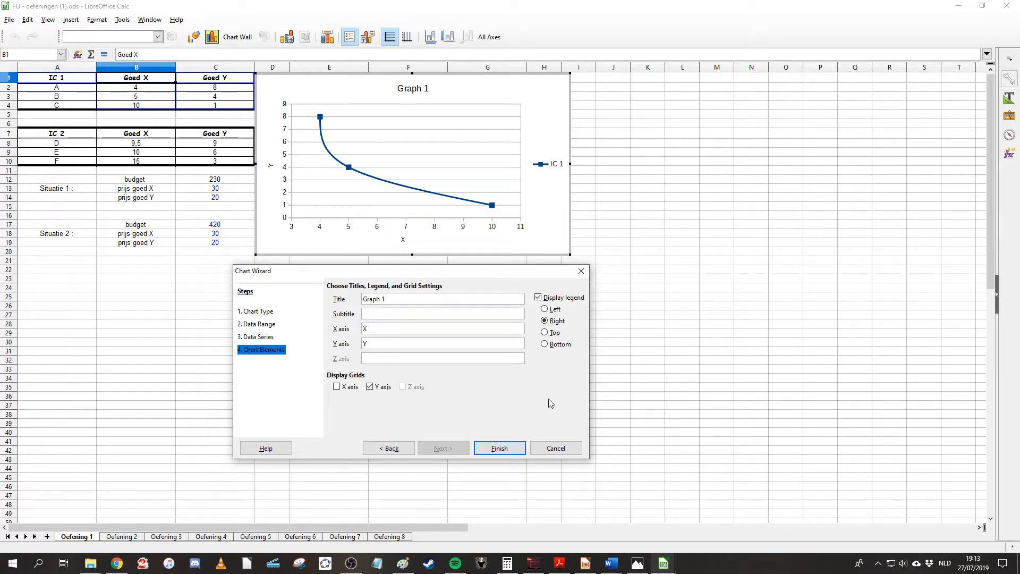
Display the X axis grid, place the legend at the bottom of the chart and finish the chart wizard.
{"action": "left_click", "coordinate": [348, 392]}
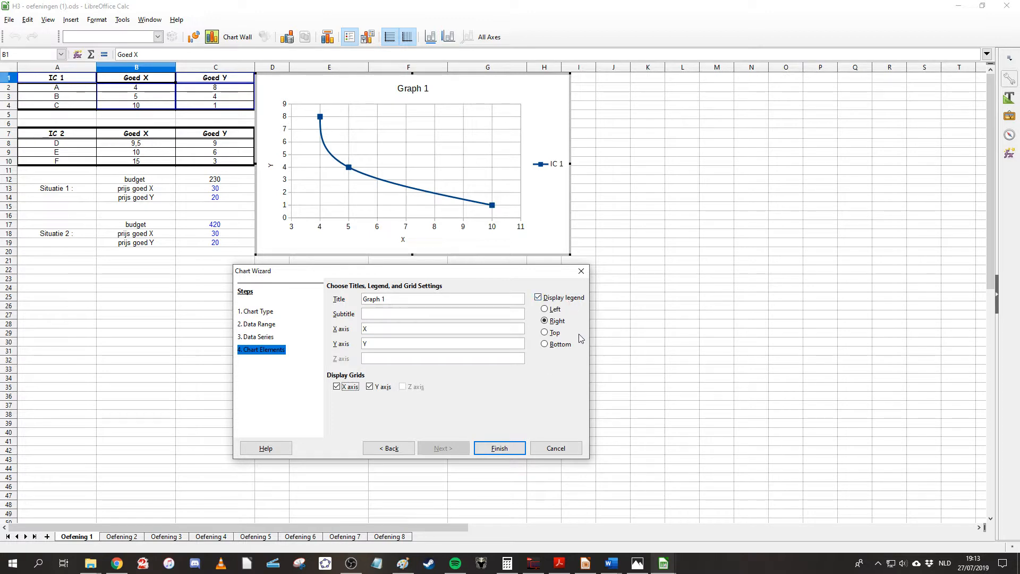
{"action": "left_click", "coordinate": [556, 346]}
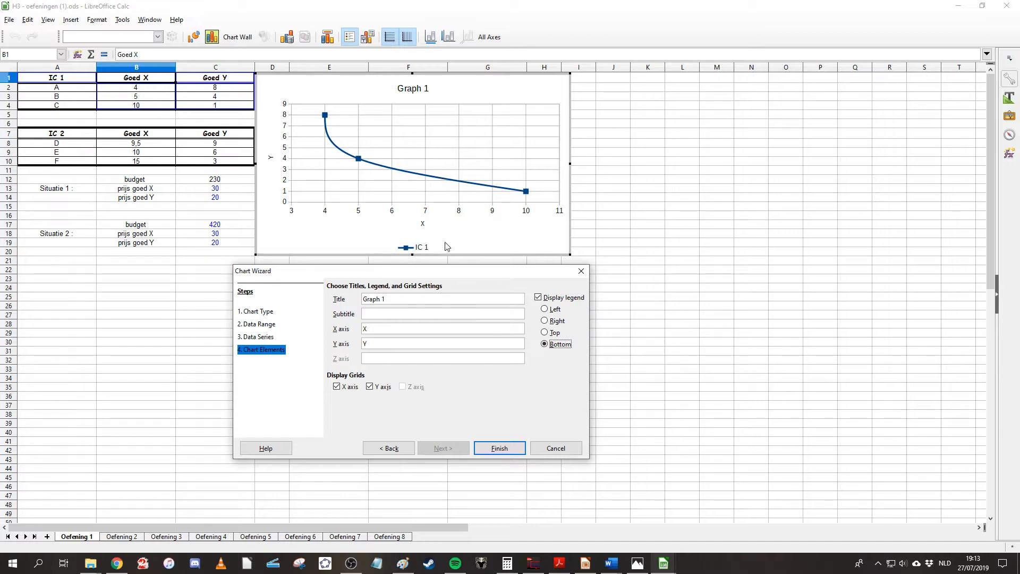
{"action": "left_click", "coordinate": [556, 321]}
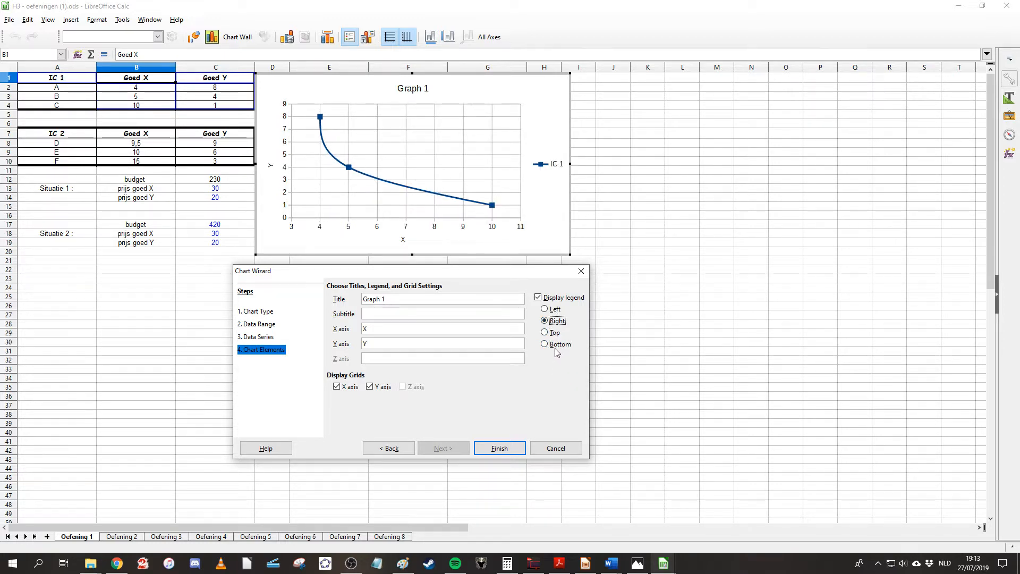
{"action": "left_click", "coordinate": [550, 345]}
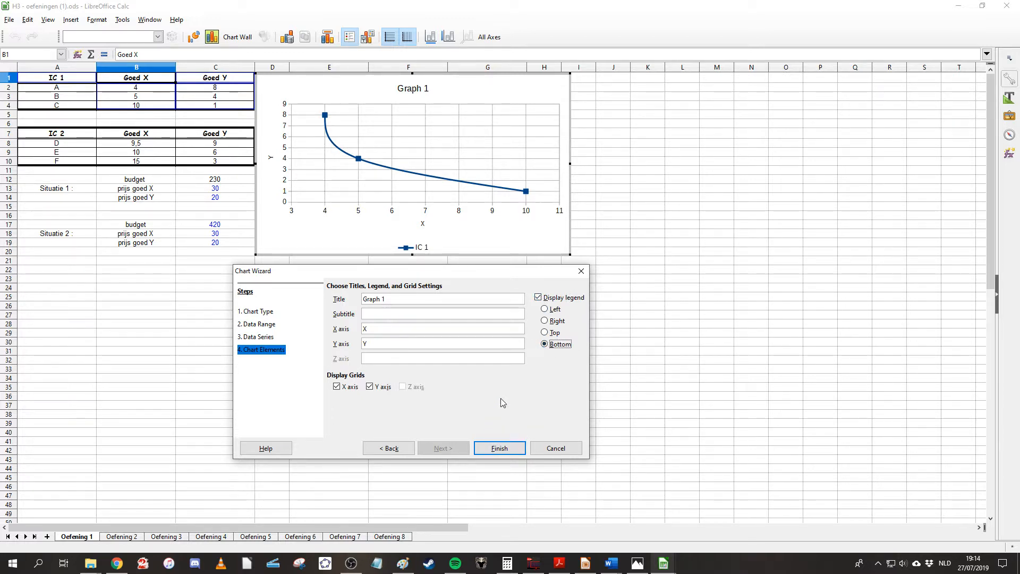
{"action": "left_click", "coordinate": [498, 449]}
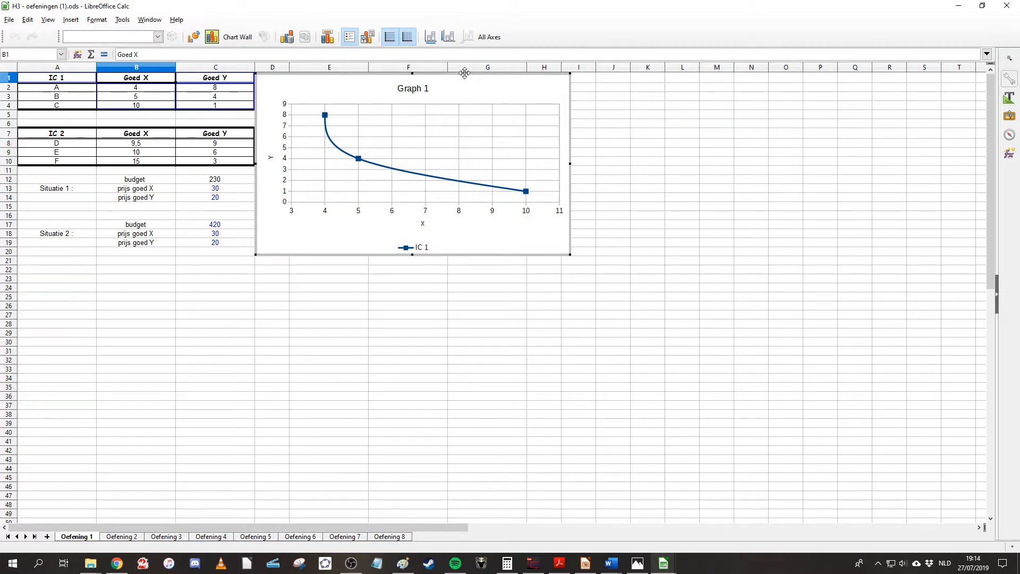
Move the chart below the Situatie 2 data, starting at about row 24, and leave chart editing.
{"action": "left_click_drag", "start_coordinate": [463, 73], "coordinate": [298, 292]}
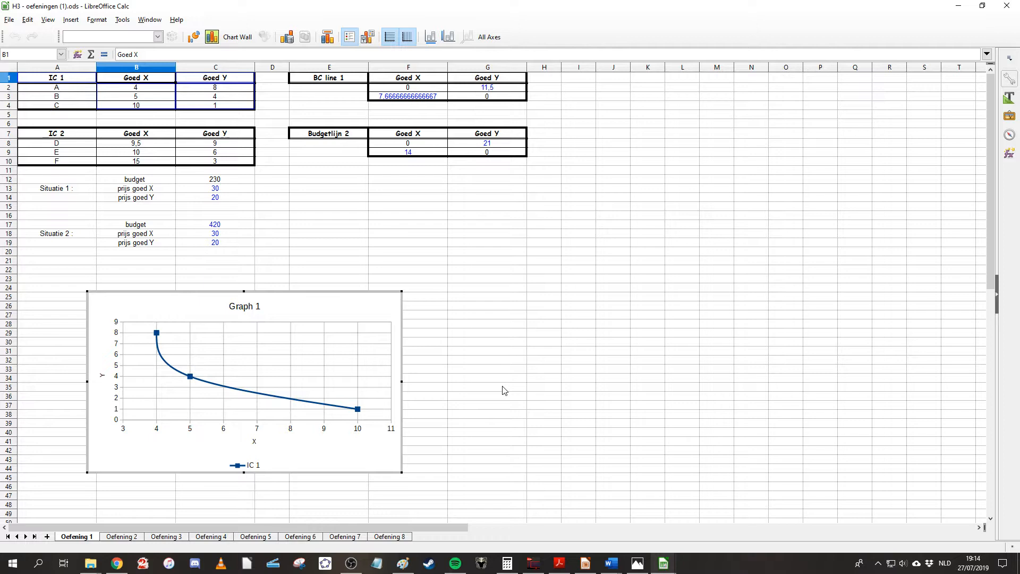
{"action": "left_click", "coordinate": [416, 222]}
{"action": "left_click_drag", "start_coordinate": [481, 290], "coordinate": [180, 170]}
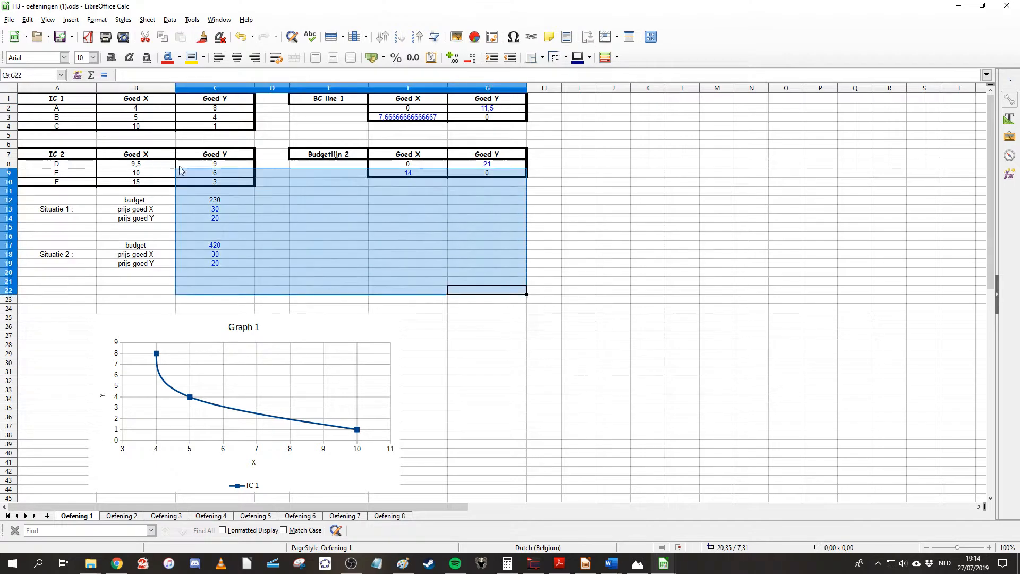
{"action": "left_click_drag", "start_coordinate": [578, 318], "coordinate": [582, 327]}
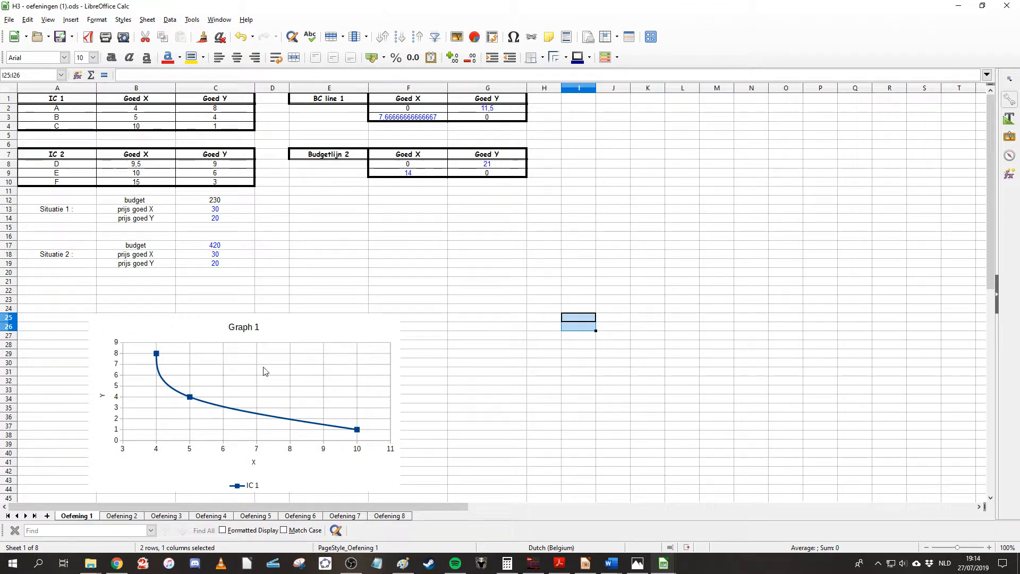
{"action": "left_click", "coordinate": [308, 388]}
{"action": "left_click", "coordinate": [484, 374]}
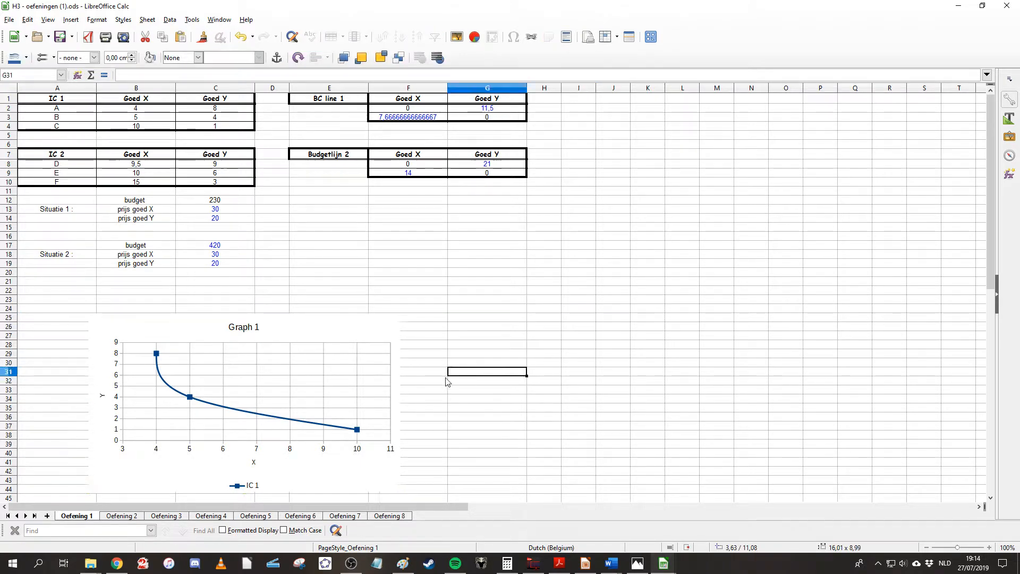
Reopen the data series of Graph 1 and add a second series named from cell A7, IC 2.
{"action": "left_click", "coordinate": [326, 397]}
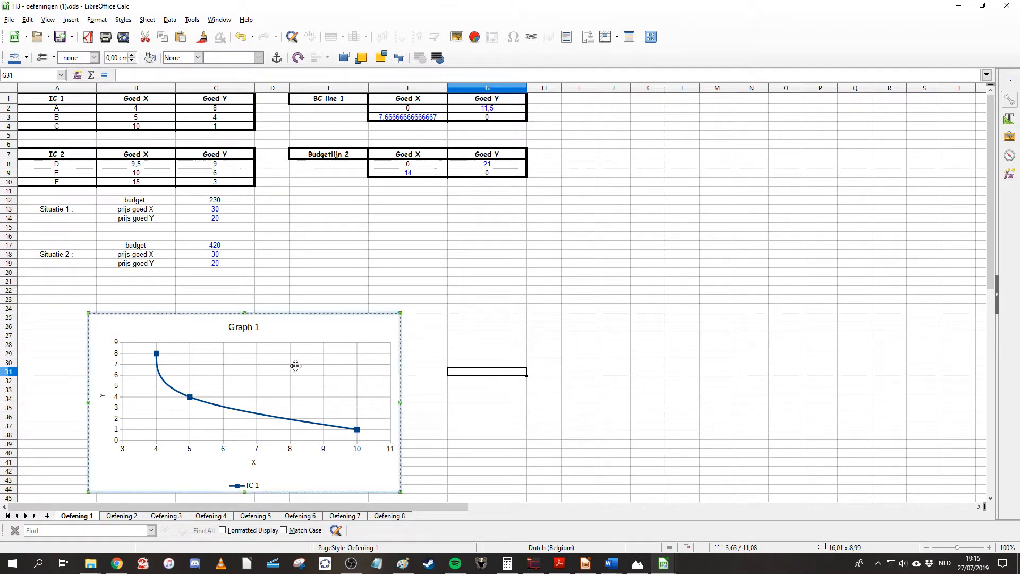
{"action": "double_click", "coordinate": [296, 365]}
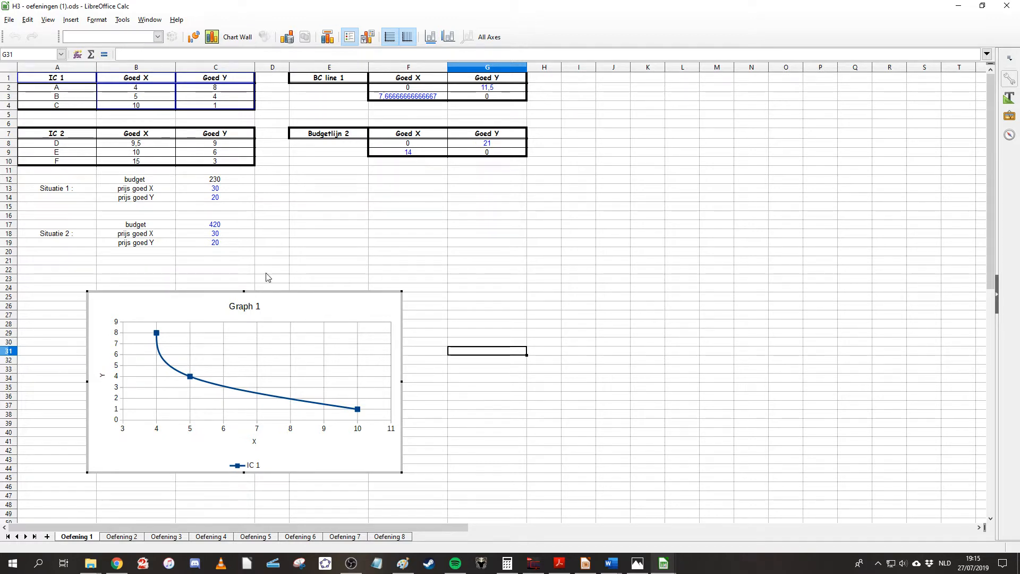
{"action": "left_click", "coordinate": [292, 386]}
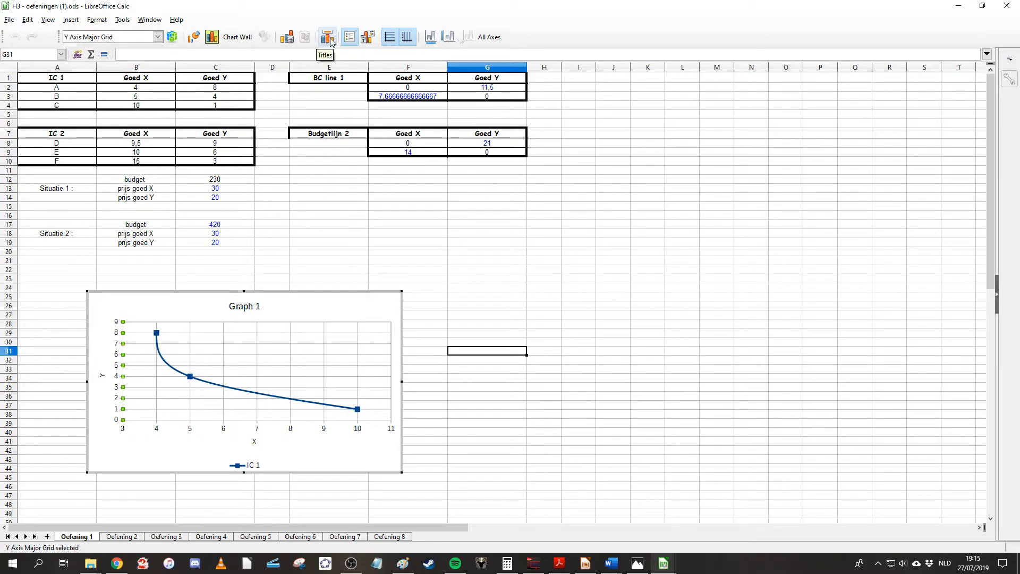
{"action": "left_click", "coordinate": [291, 40]}
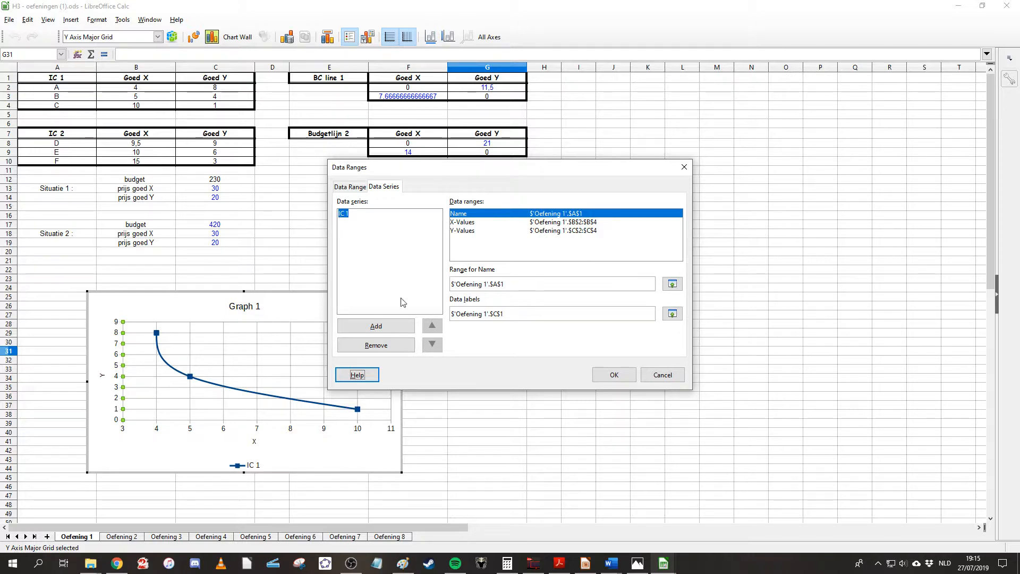
{"action": "left_click", "coordinate": [377, 326]}
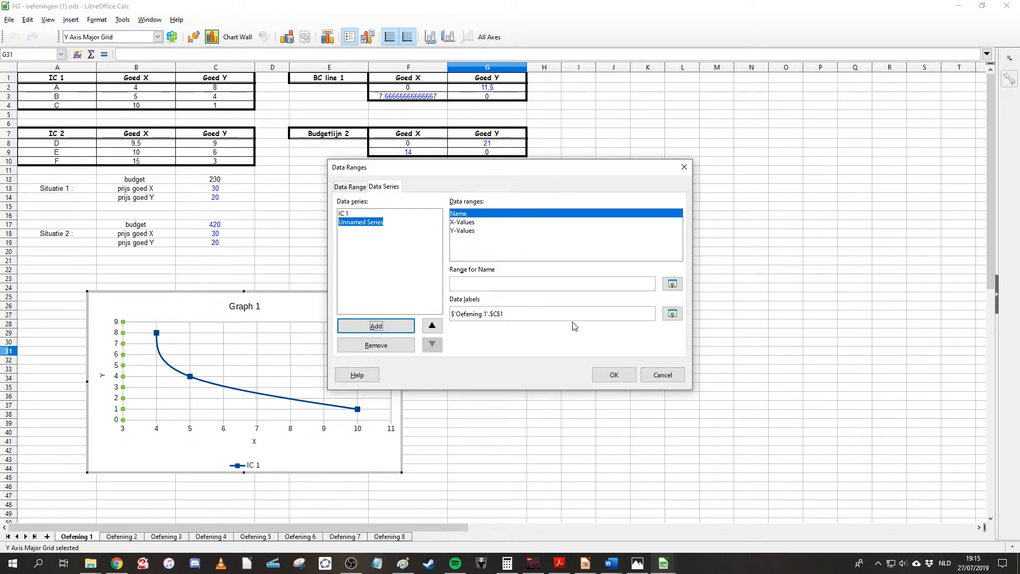
{"action": "left_click", "coordinate": [672, 285]}
{"action": "left_click", "coordinate": [77, 136]}
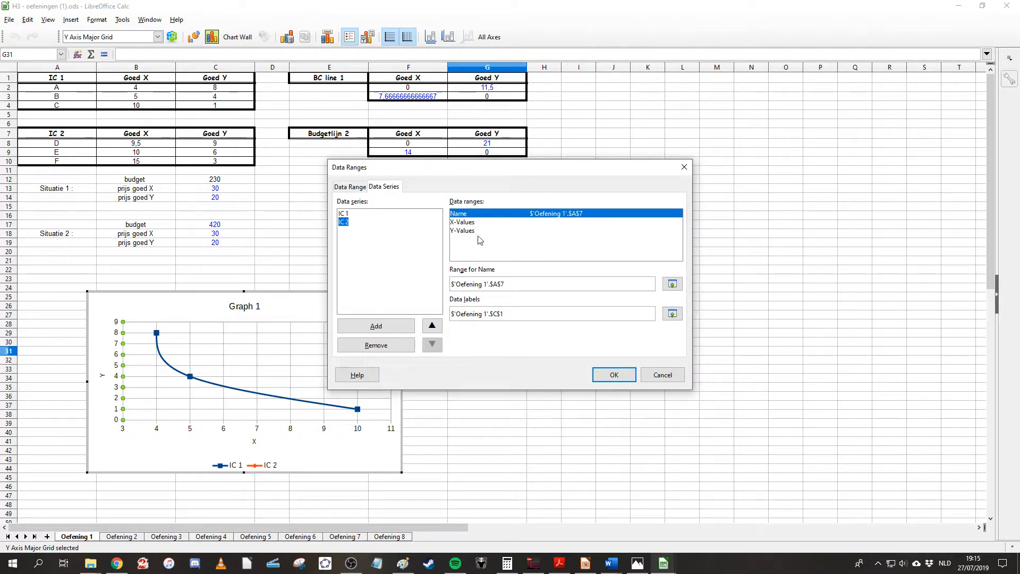
Set the X-Values range of the IC 2 series to B8:B10 and its data labels range to B7.
{"action": "left_click", "coordinate": [468, 222]}
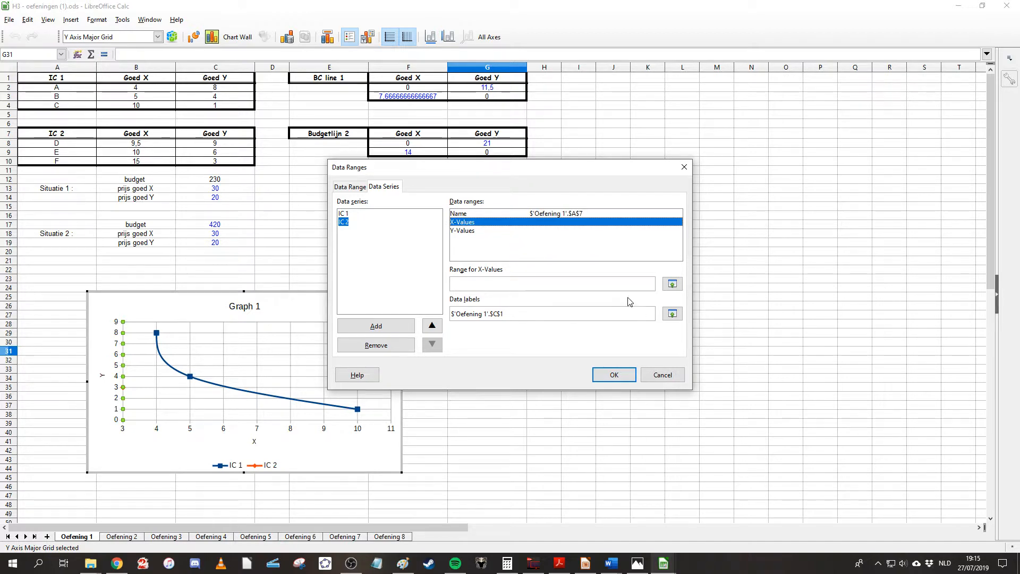
{"action": "left_click", "coordinate": [672, 284]}
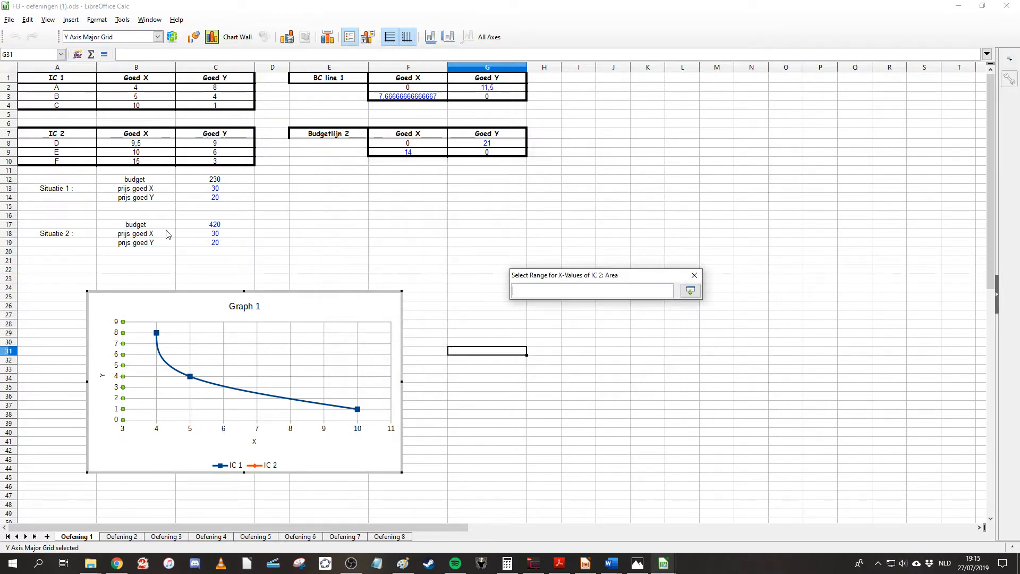
{"action": "left_click_drag", "start_coordinate": [142, 146], "coordinate": [143, 162]}
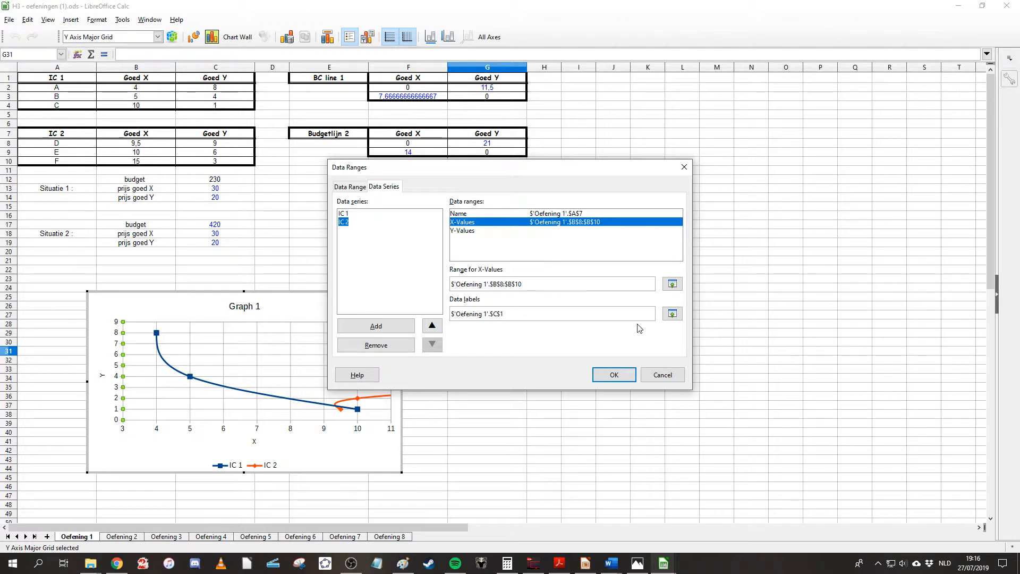
{"action": "left_click", "coordinate": [673, 314]}
{"action": "left_click", "coordinate": [152, 134]}
Set the Y-Values range of the IC 2 series to C8:C10 and its data labels range to C7.
{"action": "left_click", "coordinate": [466, 231]}
{"action": "left_click", "coordinate": [672, 284]}
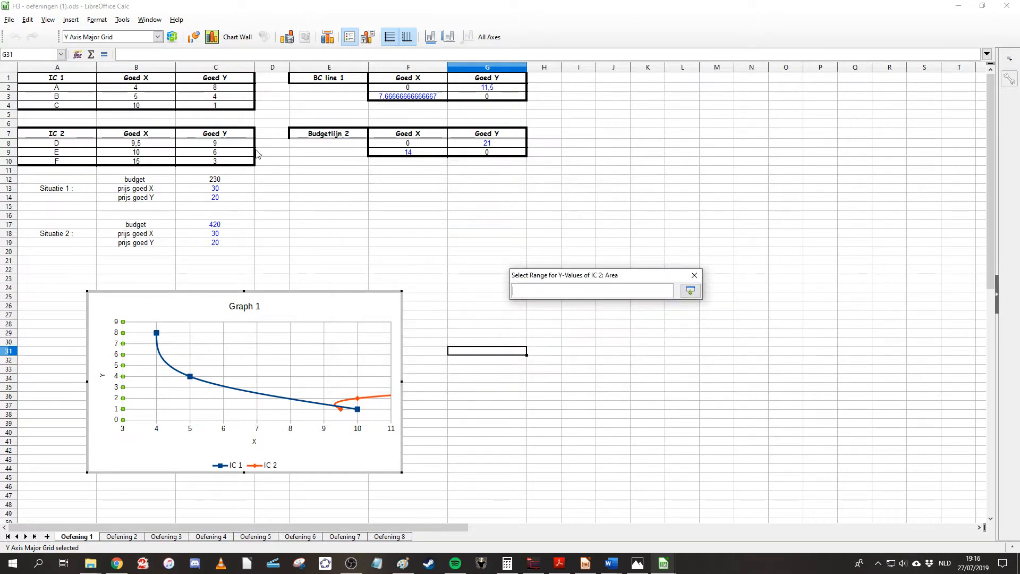
{"action": "left_click_drag", "start_coordinate": [214, 143], "coordinate": [215, 161]}
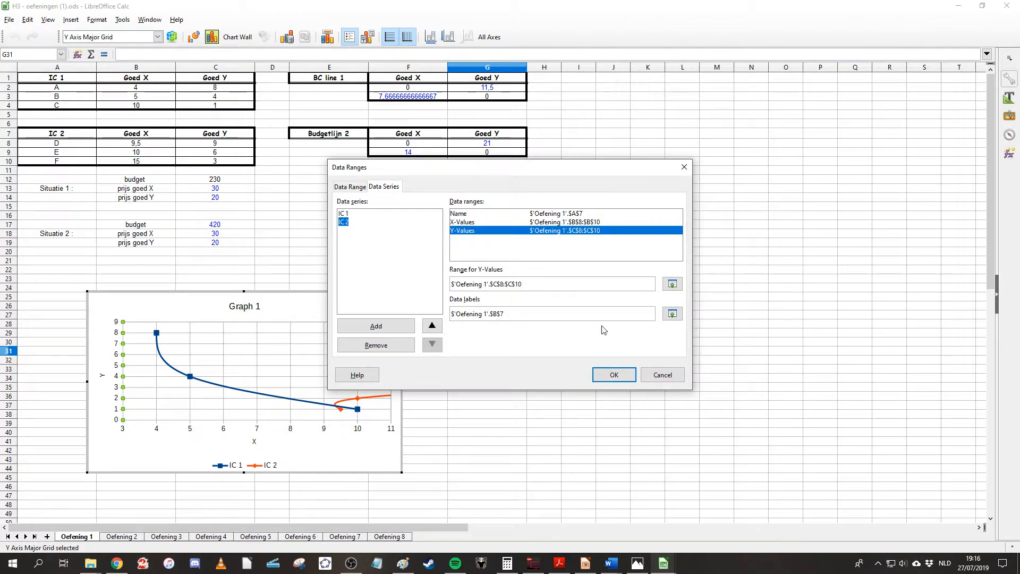
{"action": "left_click", "coordinate": [672, 314]}
{"action": "left_click", "coordinate": [215, 133]}
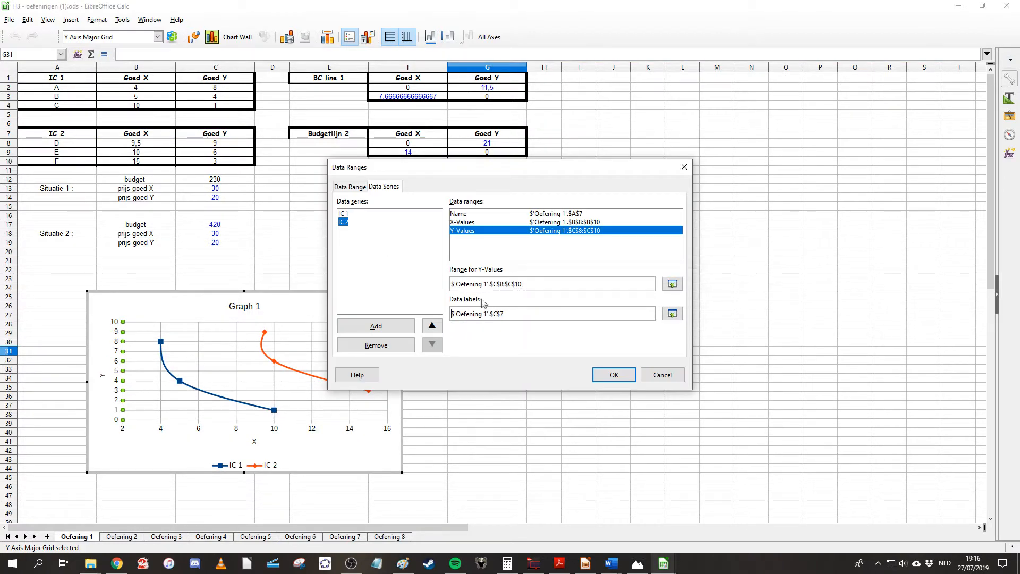
Move the data ranges dialog off the chart and add a third series named from cell E1, BC line 1.
{"action": "left_click_drag", "start_coordinate": [420, 175], "coordinate": [556, 212]}
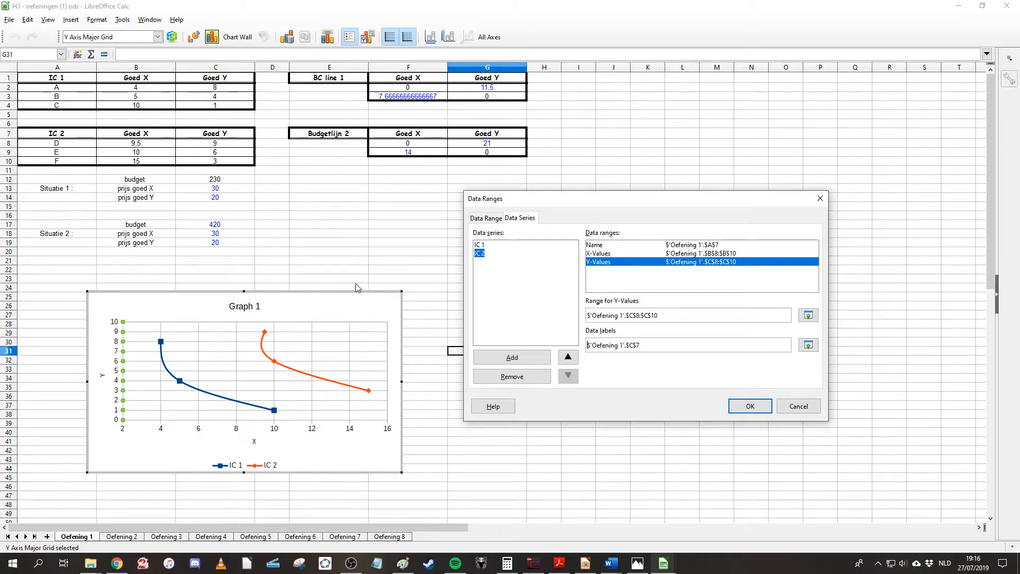
{"action": "left_click", "coordinate": [512, 357]}
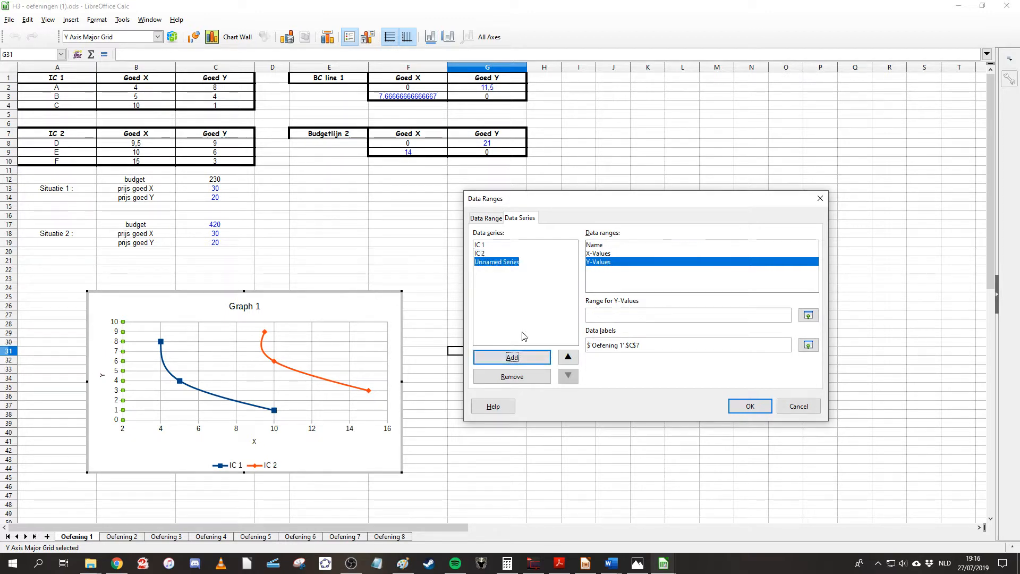
{"action": "left_click", "coordinate": [599, 245]}
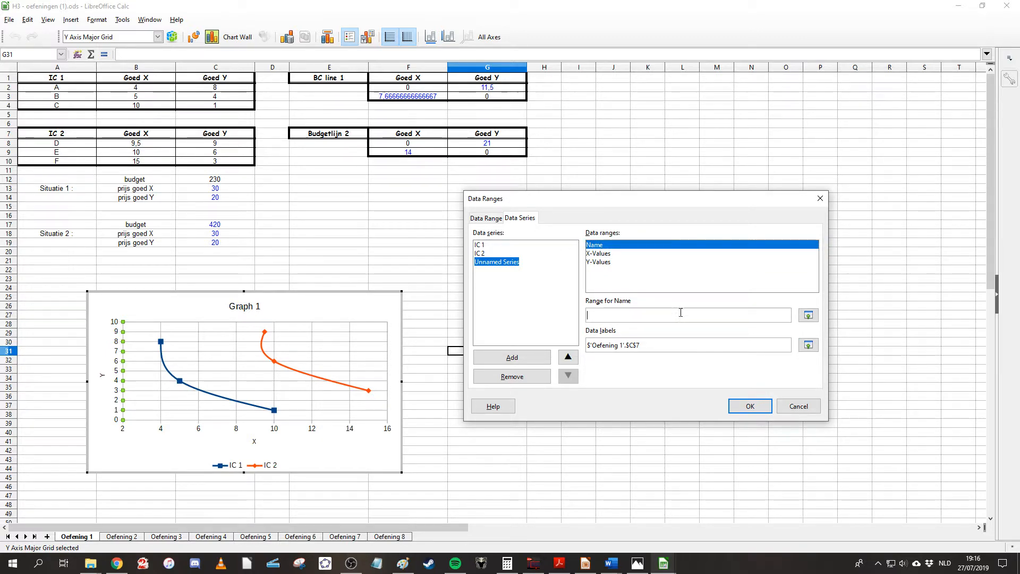
{"action": "left_click", "coordinate": [808, 316]}
{"action": "left_click", "coordinate": [329, 77]}
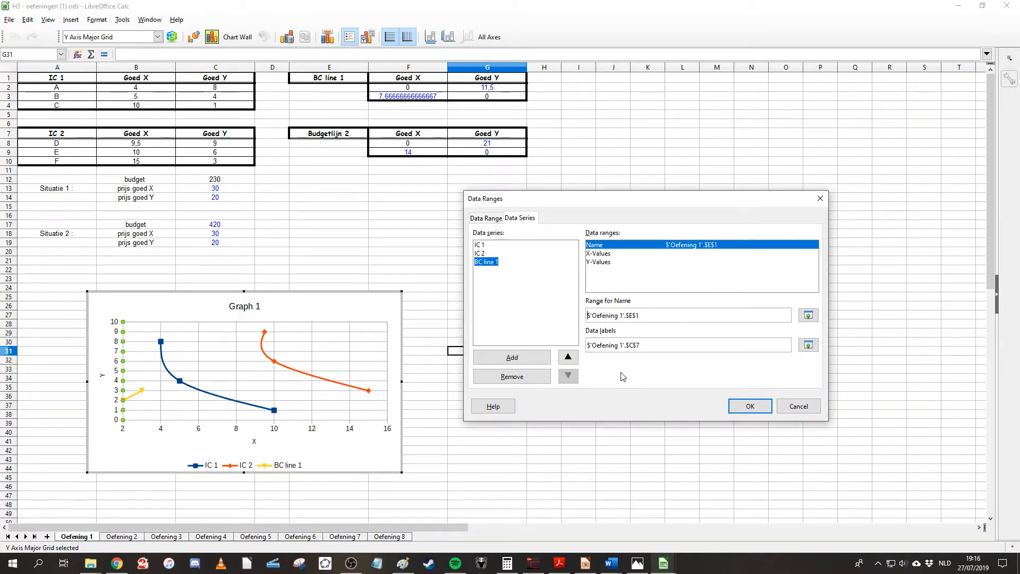
Set the X-Values range of the BC line 1 series to F2:F3 and its data labels range to F1.
{"action": "left_click", "coordinate": [597, 253]}
{"action": "left_click", "coordinate": [808, 316]}
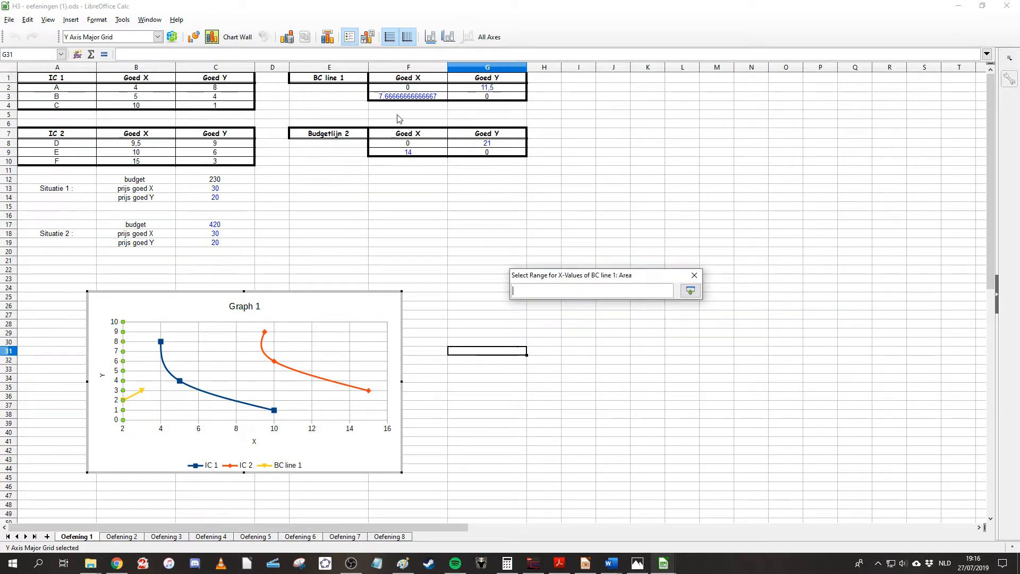
{"action": "left_click_drag", "start_coordinate": [407, 87], "coordinate": [415, 99]}
{"action": "left_click", "coordinate": [808, 345]}
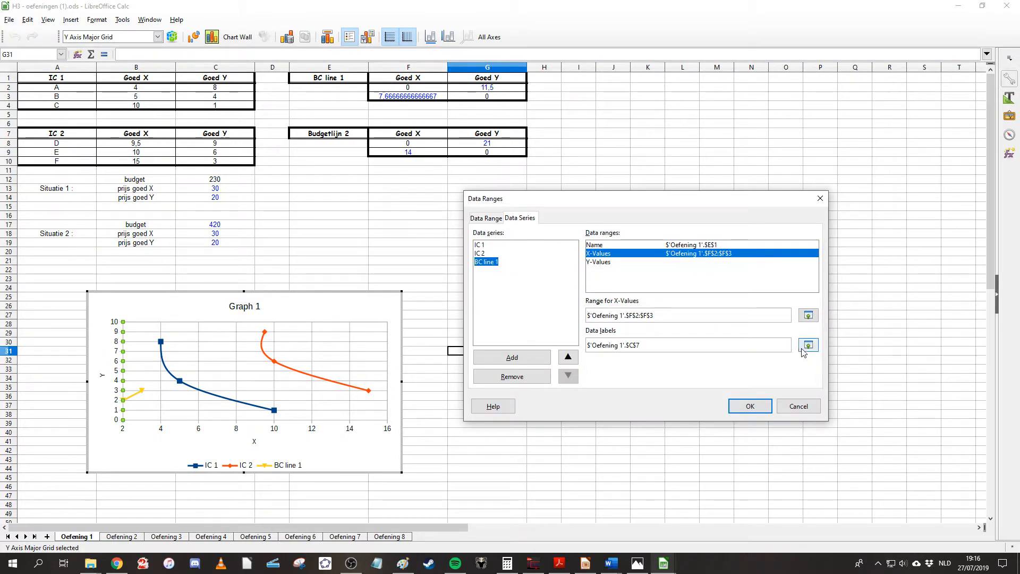
{"action": "left_click", "coordinate": [408, 78]}
{"action": "key", "text": "Return"}
Set the Y-Values range of the BC line 1 series to G2:G3 and its data labels range to G1.
{"action": "left_click", "coordinate": [604, 262]}
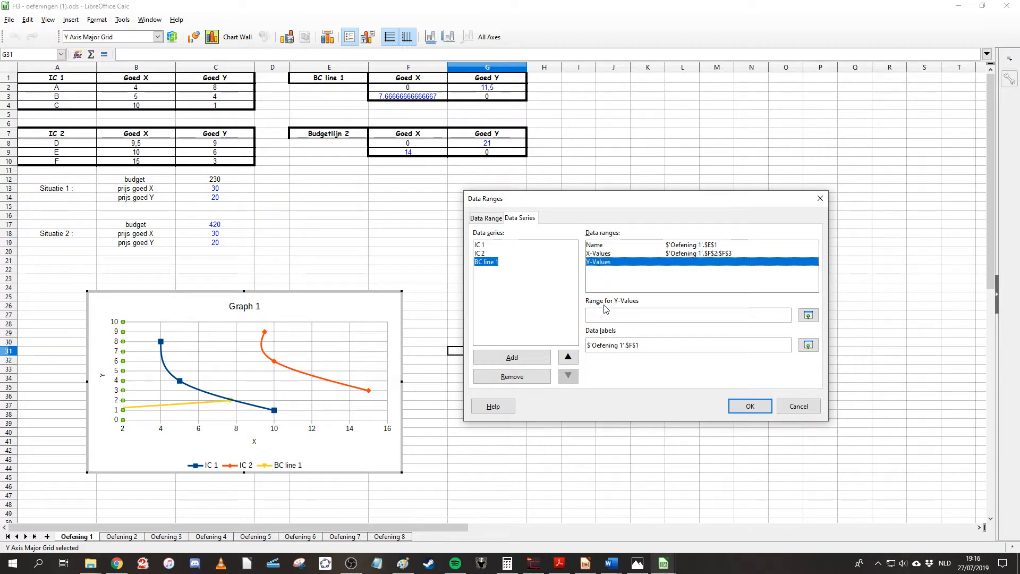
{"action": "left_click", "coordinate": [808, 317]}
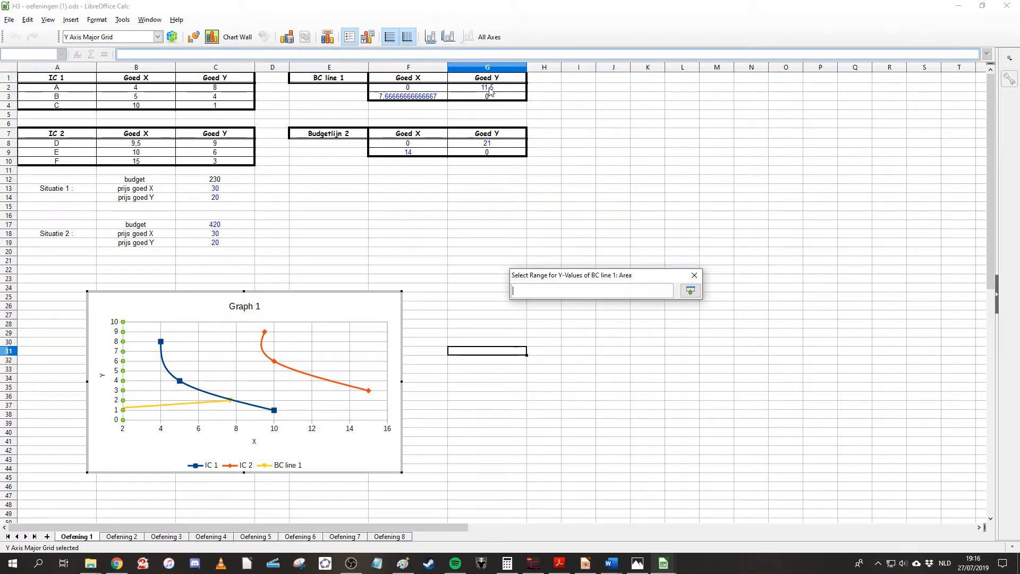
{"action": "left_click_drag", "start_coordinate": [490, 90], "coordinate": [492, 99]}
{"action": "left_click", "coordinate": [808, 345]}
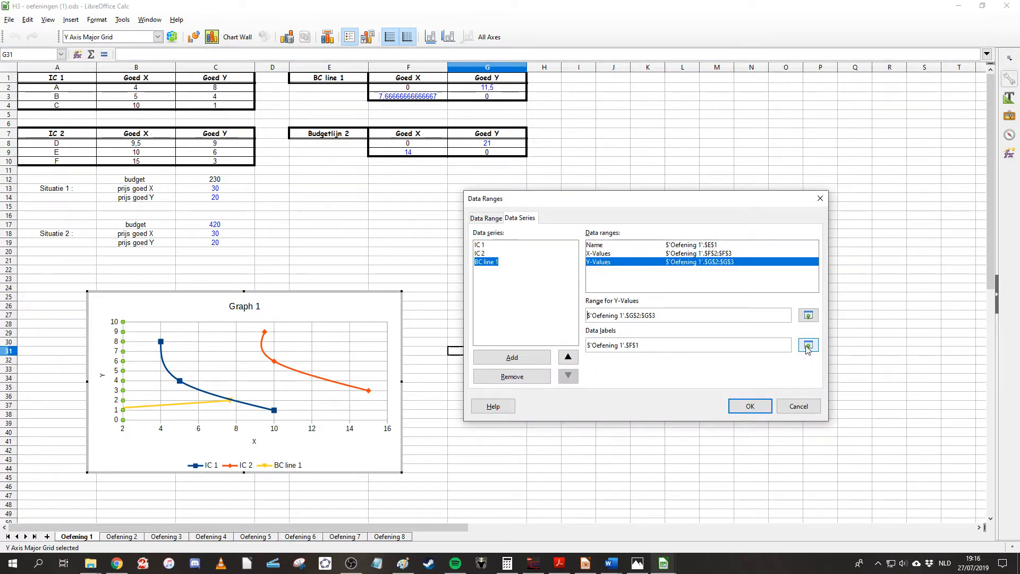
{"action": "left_click", "coordinate": [487, 77]}
Add a fourth data series named from cell E7, Budgetlijn 2.
{"action": "left_click", "coordinate": [513, 357]}
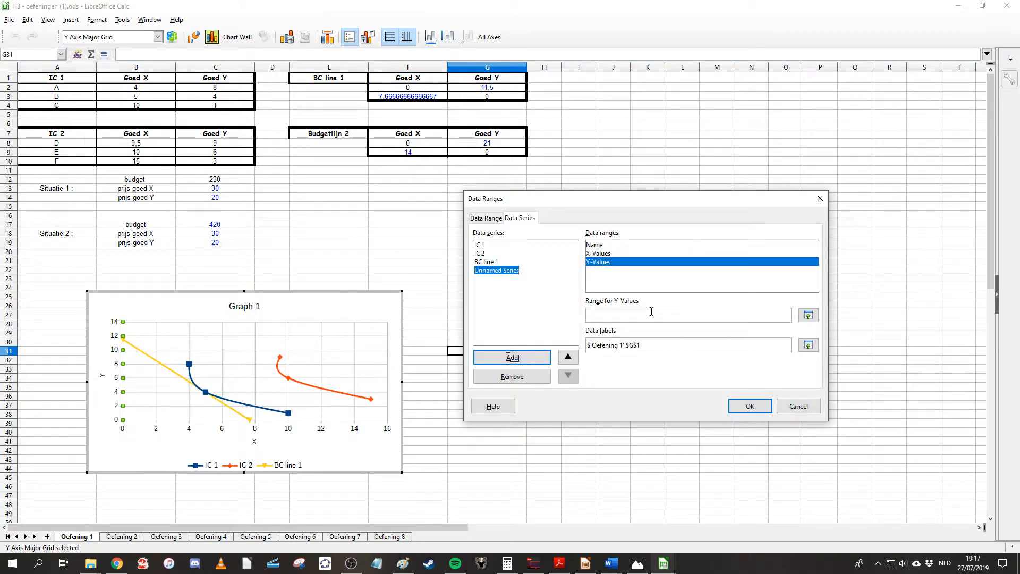
{"action": "left_click", "coordinate": [598, 245]}
{"action": "left_click", "coordinate": [808, 315]}
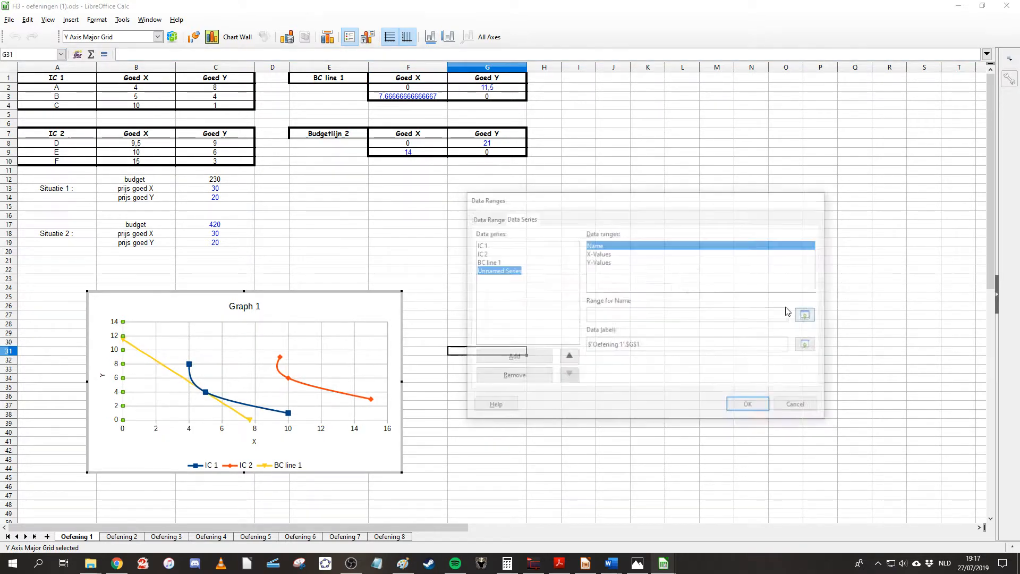
{"action": "left_click", "coordinate": [320, 135]}
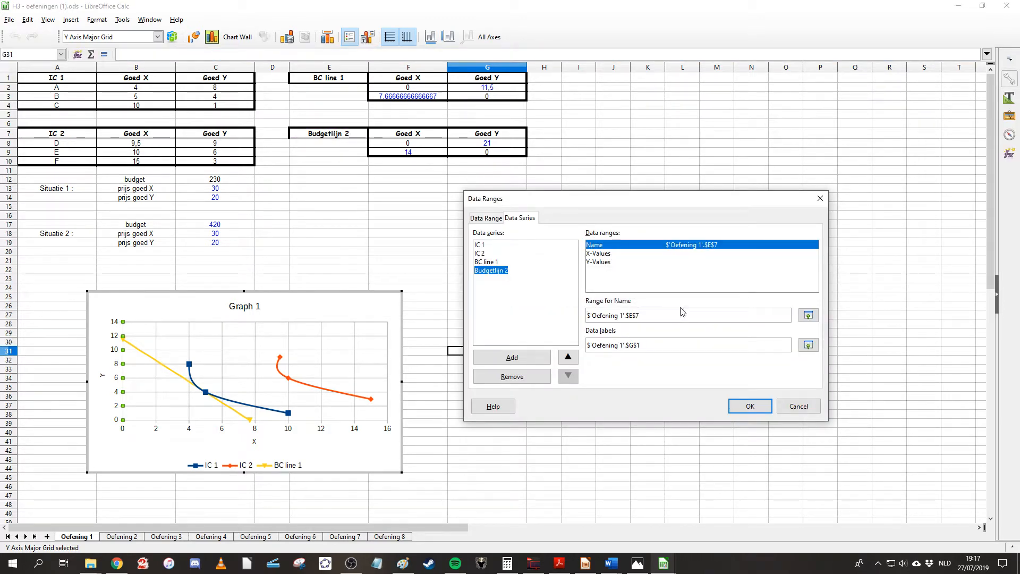
Set the X-Values range of the Budgetlijn 2 series to F8:F9 and its data labels range to F7.
{"action": "left_click", "coordinate": [600, 254]}
{"action": "left_click", "coordinate": [808, 315]}
{"action": "left_click_drag", "start_coordinate": [420, 143], "coordinate": [419, 153]}
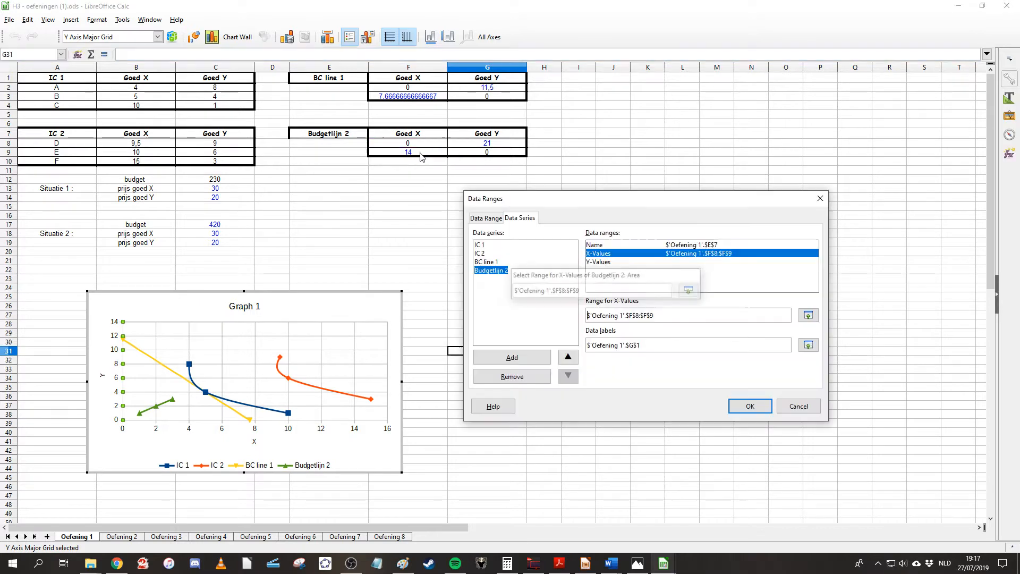
{"action": "left_click", "coordinate": [808, 345]}
{"action": "left_click", "coordinate": [408, 133]}
{"action": "left_click", "coordinate": [690, 358]}
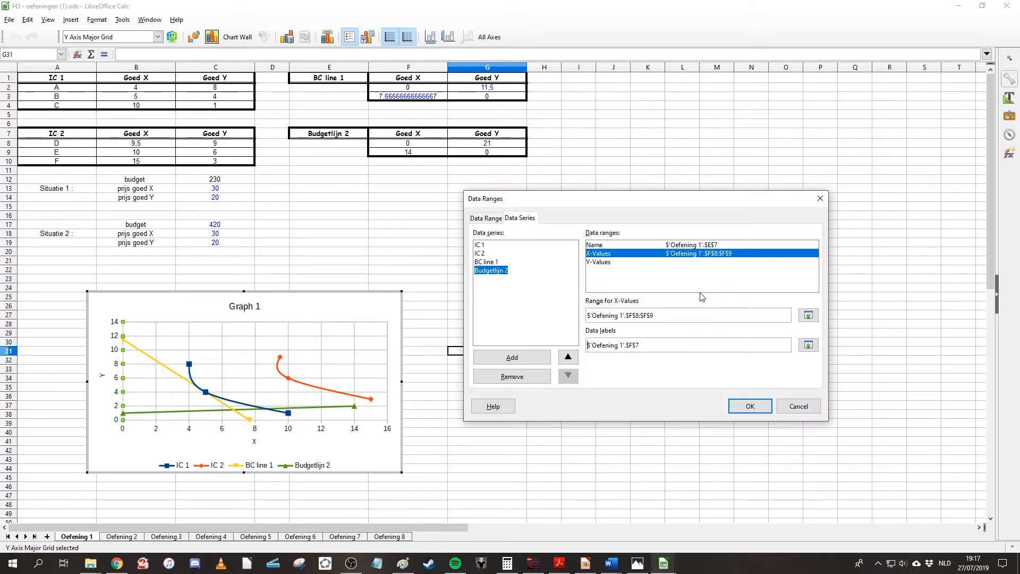
Set the Y-Values range of the Budgetlijn 2 series to G8:G9 and its data labels range to G7, and apply the data ranges.
{"action": "left_click", "coordinate": [598, 262]}
{"action": "left_click", "coordinate": [808, 315]}
{"action": "left_click_drag", "start_coordinate": [473, 143], "coordinate": [478, 154]}
{"action": "left_click", "coordinate": [808, 345]}
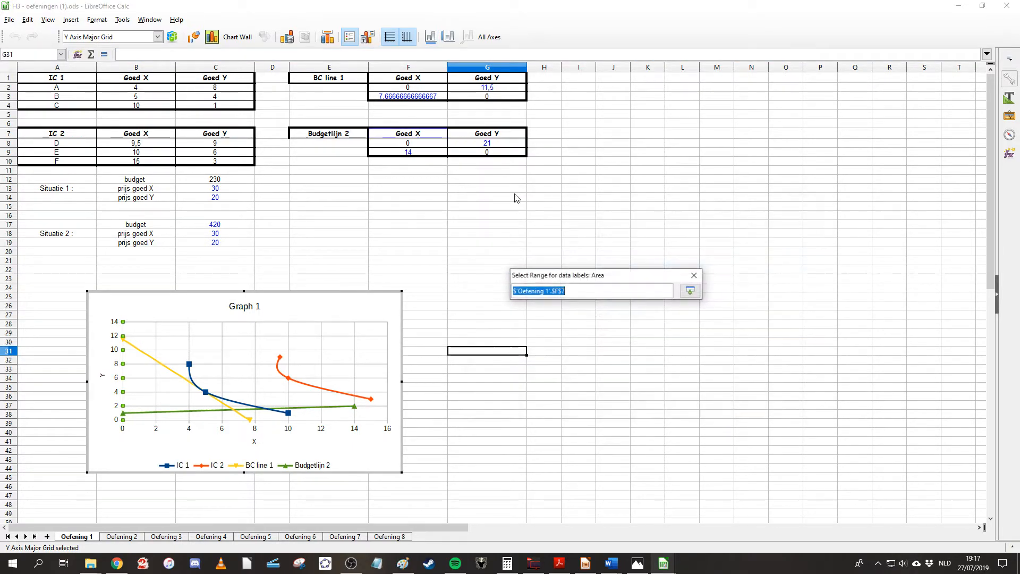
{"action": "left_click", "coordinate": [487, 133]}
{"action": "left_click", "coordinate": [690, 292]}
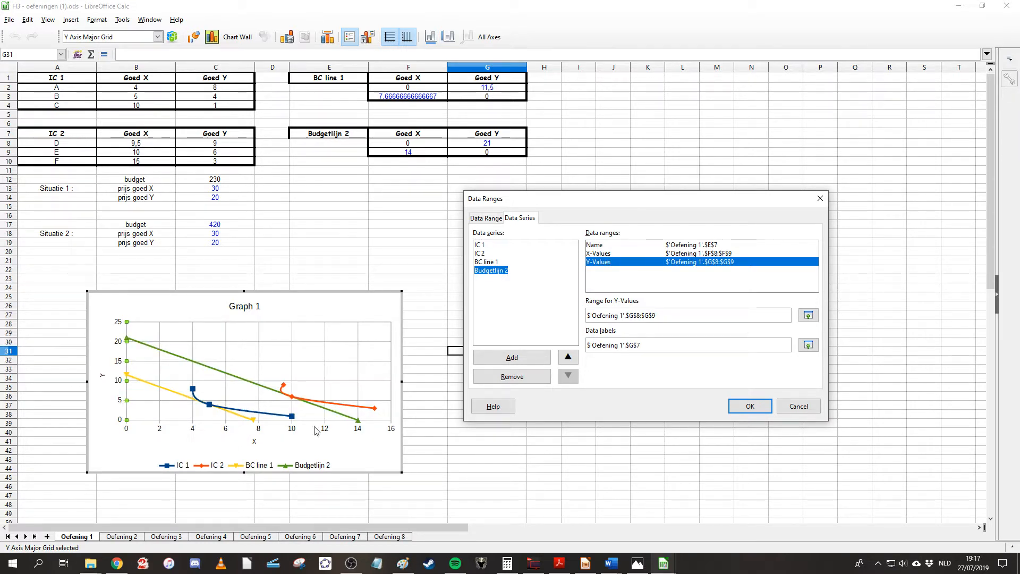
{"action": "left_click", "coordinate": [750, 406]}
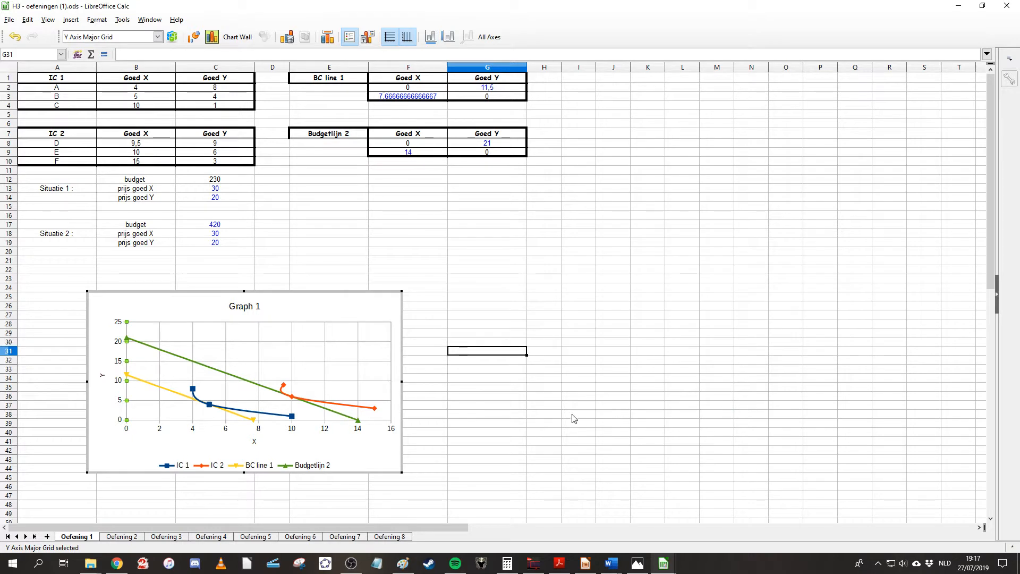
Enlarge Graph 1 to reach about column H and row 54, and check the point where BC line 1 meets IC 1.
{"action": "scroll", "coordinate": [574, 419], "scroll_direction": "down", "scroll_amount": 3}
{"action": "left_click_drag", "start_coordinate": [402, 388], "coordinate": [549, 480]}
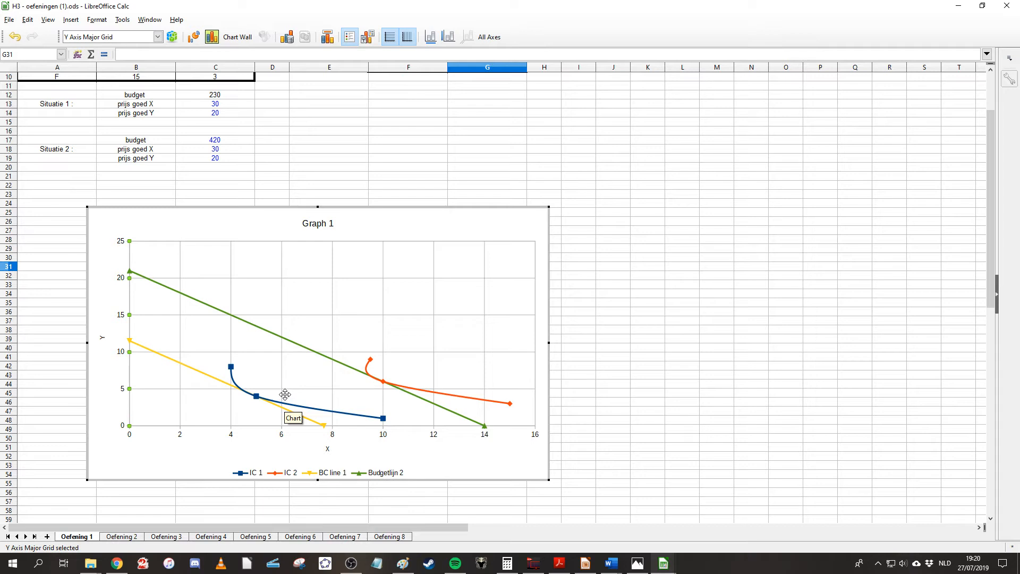
{"action": "mouse_move", "coordinate": [260, 402]}
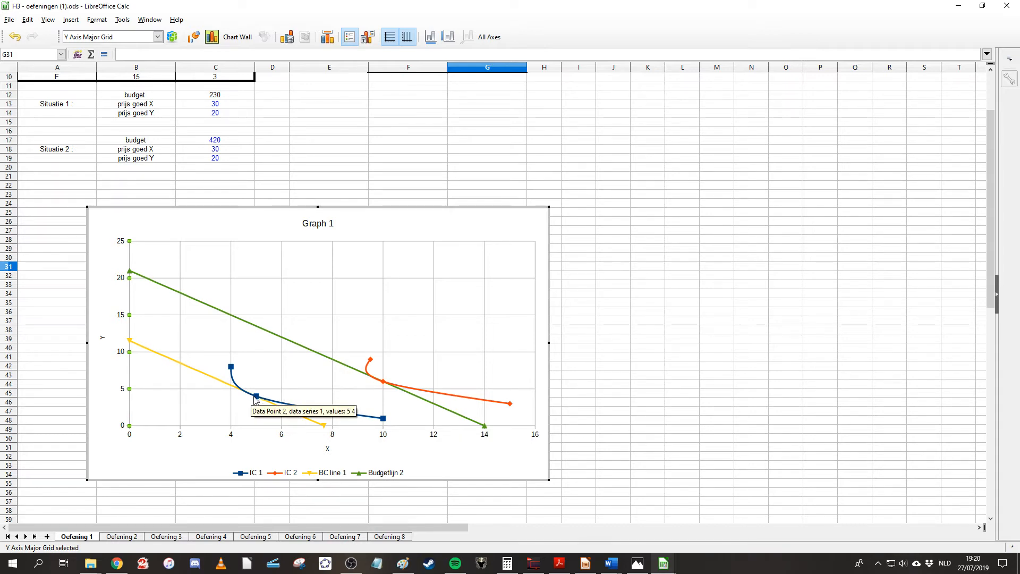
{"action": "scroll", "coordinate": [186, 149], "scroll_direction": "up", "scroll_amount": 3}
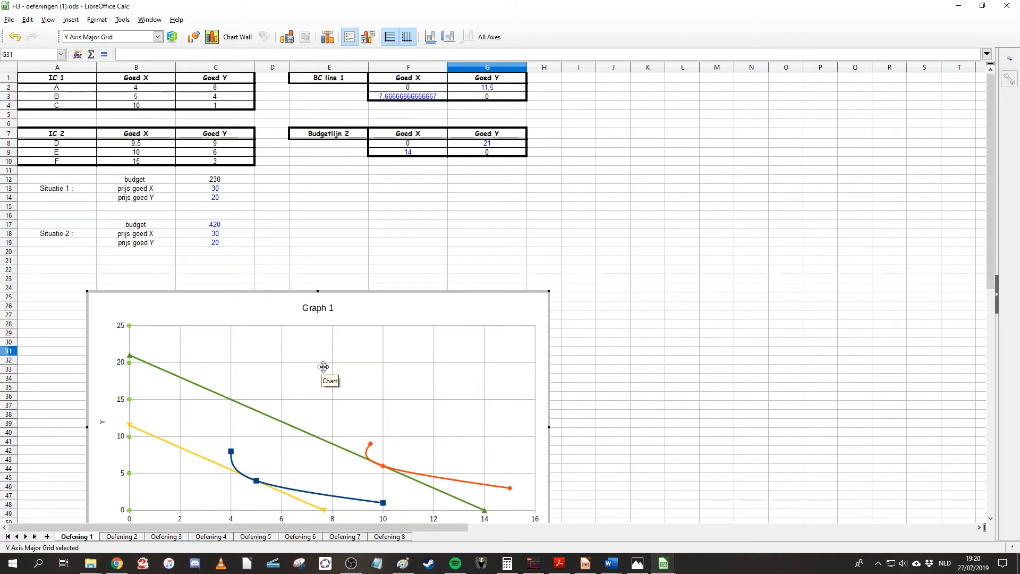
{"action": "scroll", "coordinate": [652, 443], "scroll_direction": "down", "scroll_amount": 3}
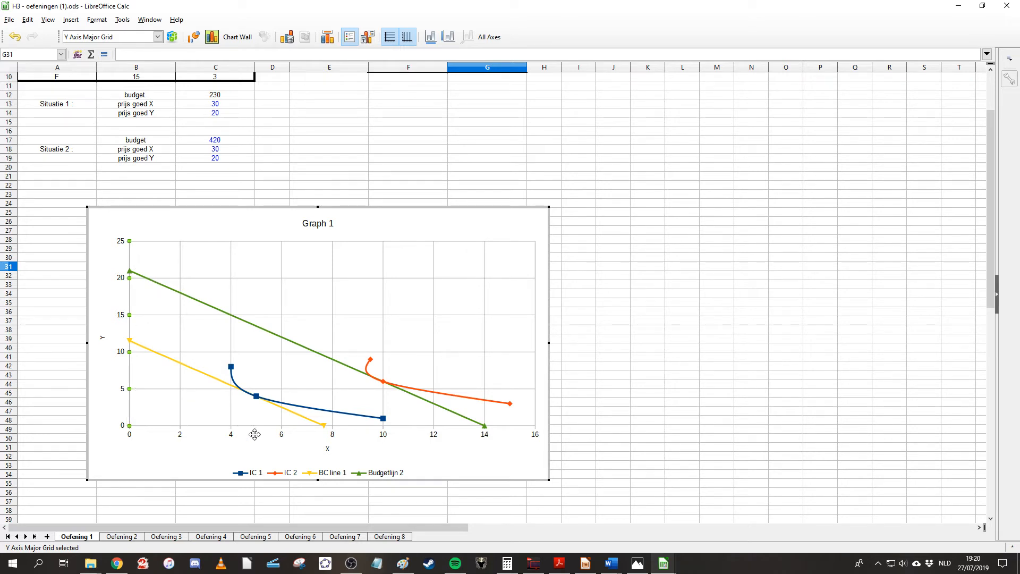
{"action": "scroll", "coordinate": [205, 230], "scroll_direction": "up", "scroll_amount": 3}
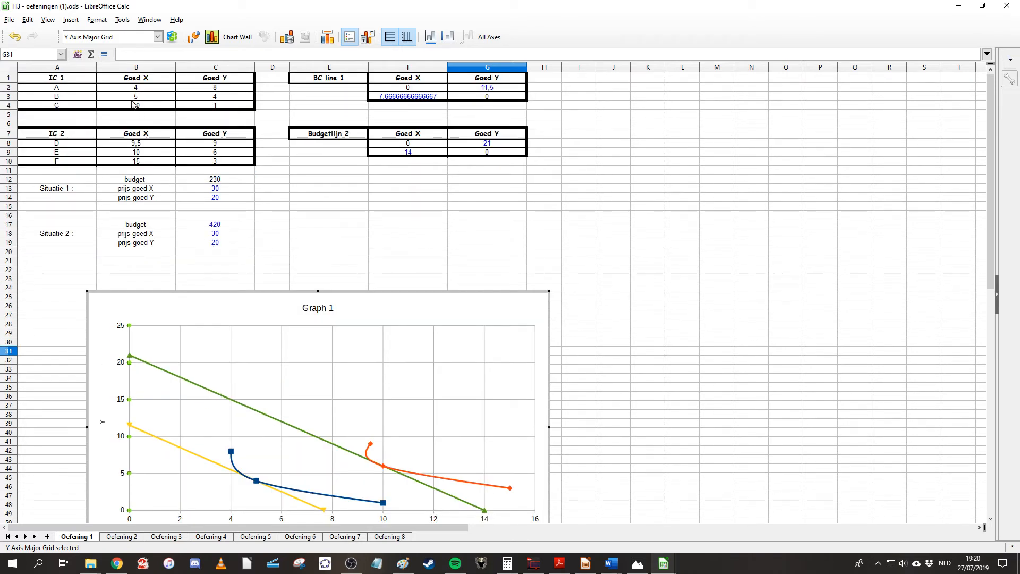
Highlight the row of point B in the IC 1 table, cells A3:C3, in yellow.
{"action": "left_click", "coordinate": [133, 105]}
{"action": "left_click", "coordinate": [136, 115]}
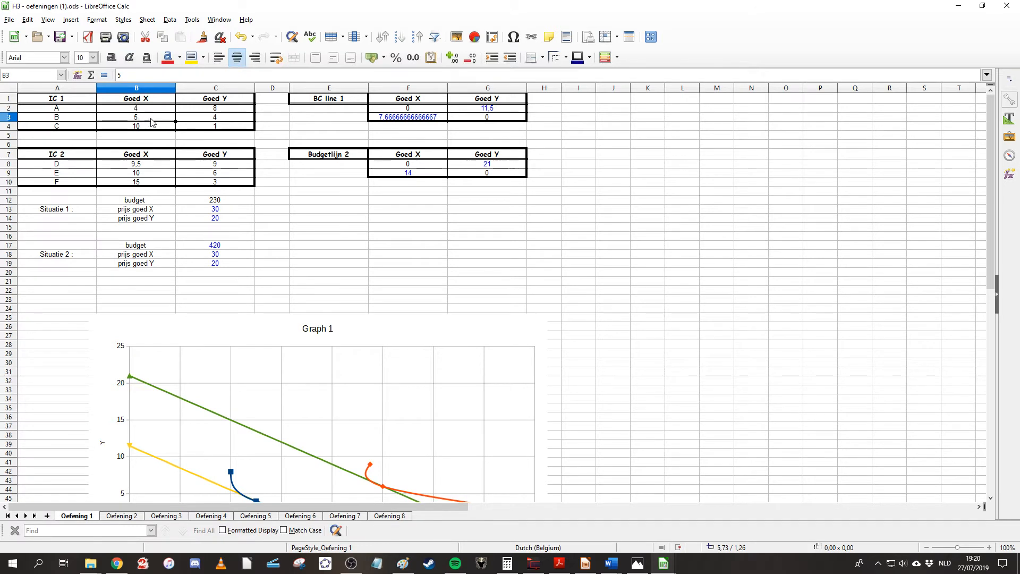
{"action": "left_click_drag", "start_coordinate": [152, 123], "coordinate": [192, 122]}
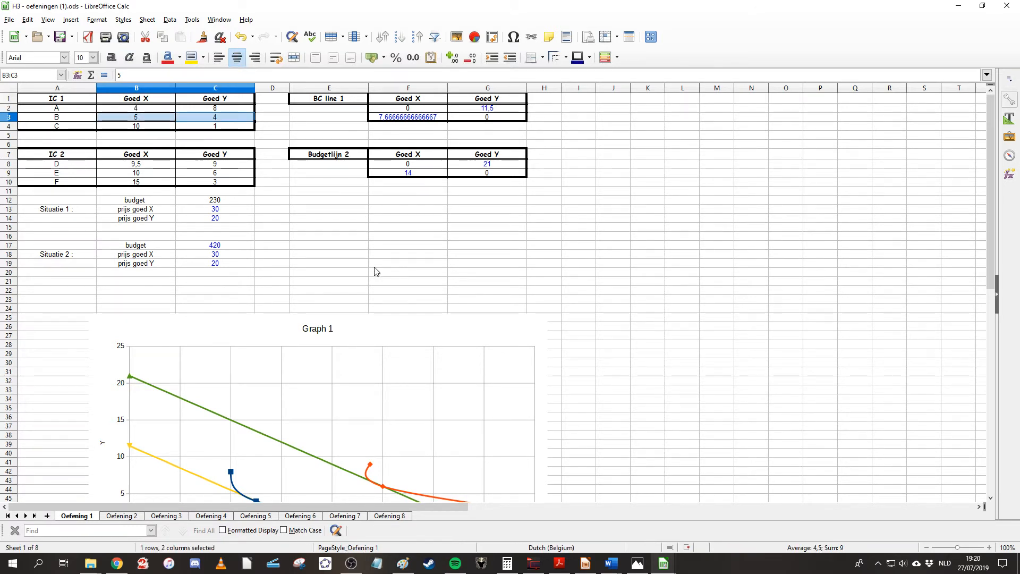
{"action": "left_click", "coordinate": [57, 119]}
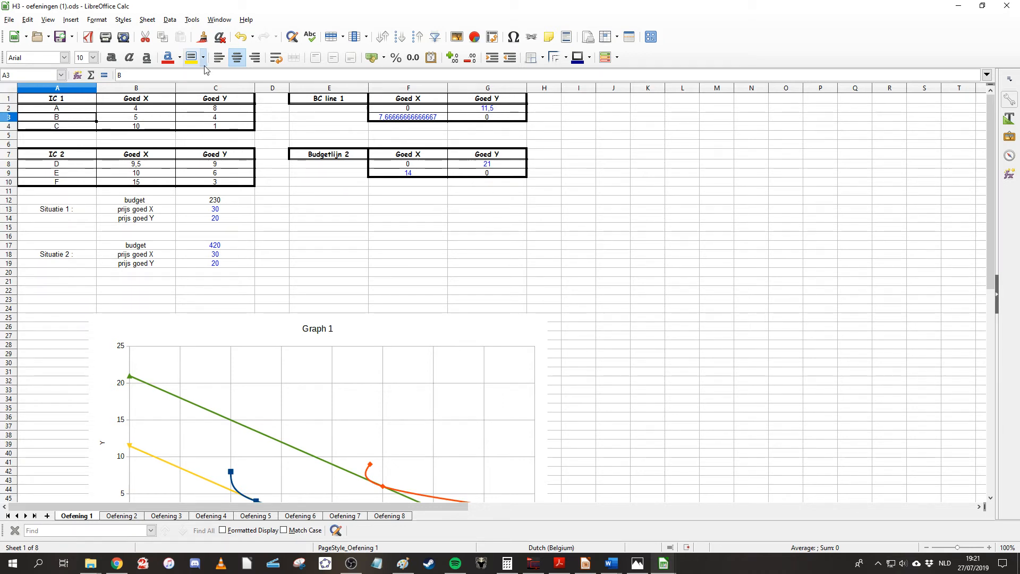
{"action": "left_click_drag", "start_coordinate": [58, 122], "coordinate": [194, 119]}
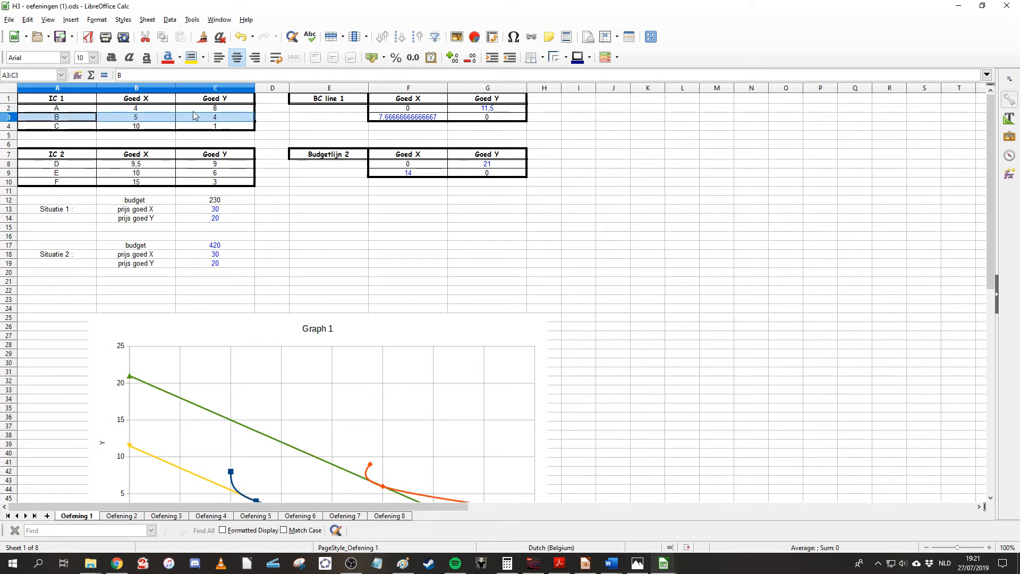
{"action": "left_click", "coordinate": [190, 57]}
{"action": "left_click", "coordinate": [307, 264]}
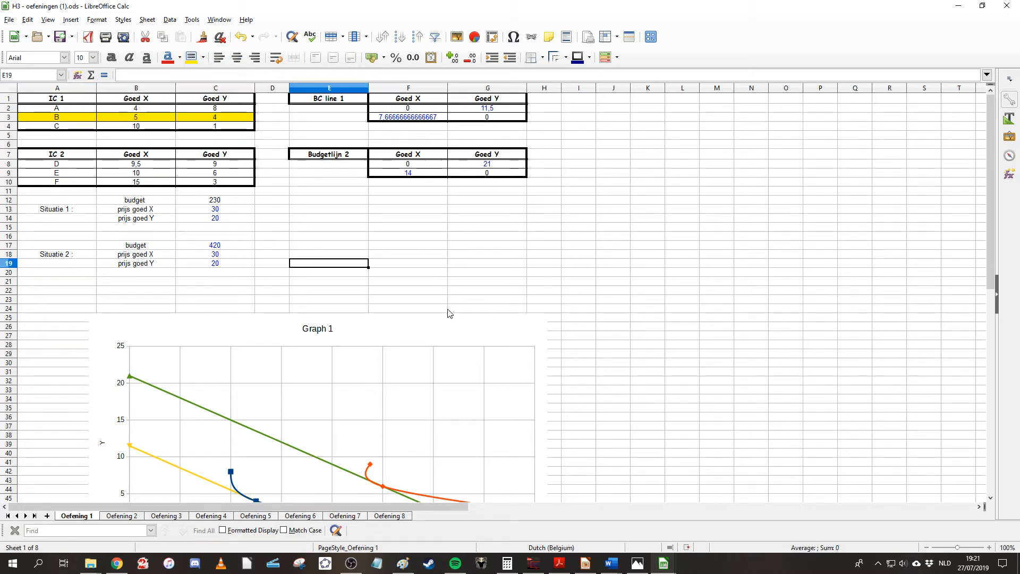
Examine where IC 1 and BC line 1 meet in Graph 1 and compare it with the tables above.
{"action": "scroll", "coordinate": [432, 276], "scroll_direction": "down", "scroll_amount": 1}
{"action": "scroll", "coordinate": [393, 324], "scroll_direction": "down", "scroll_amount": 2}
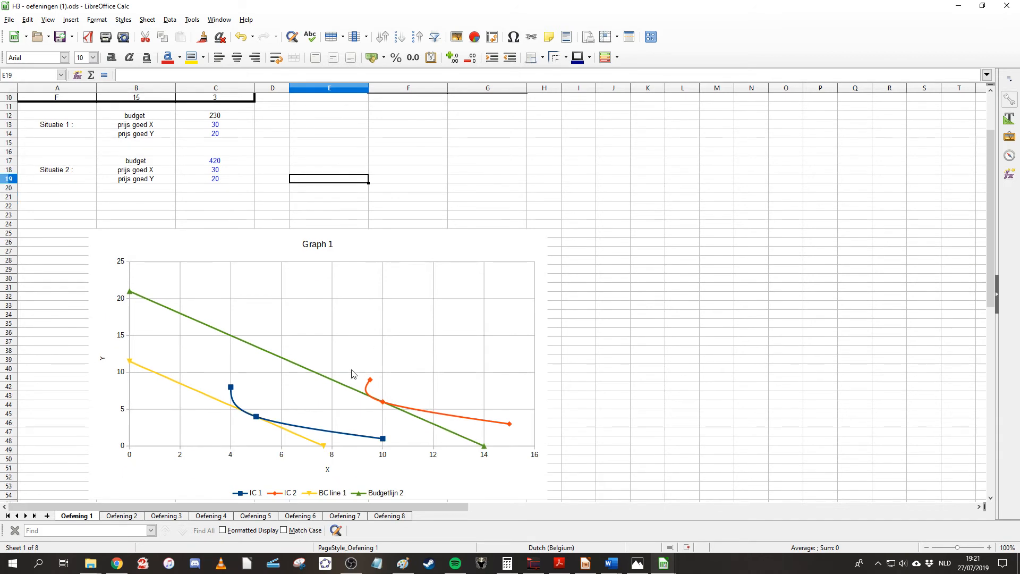
{"action": "scroll", "coordinate": [278, 351], "scroll_direction": "up", "scroll_amount": 3}
{"action": "scroll", "coordinate": [366, 372], "scroll_direction": "down", "scroll_amount": 2}
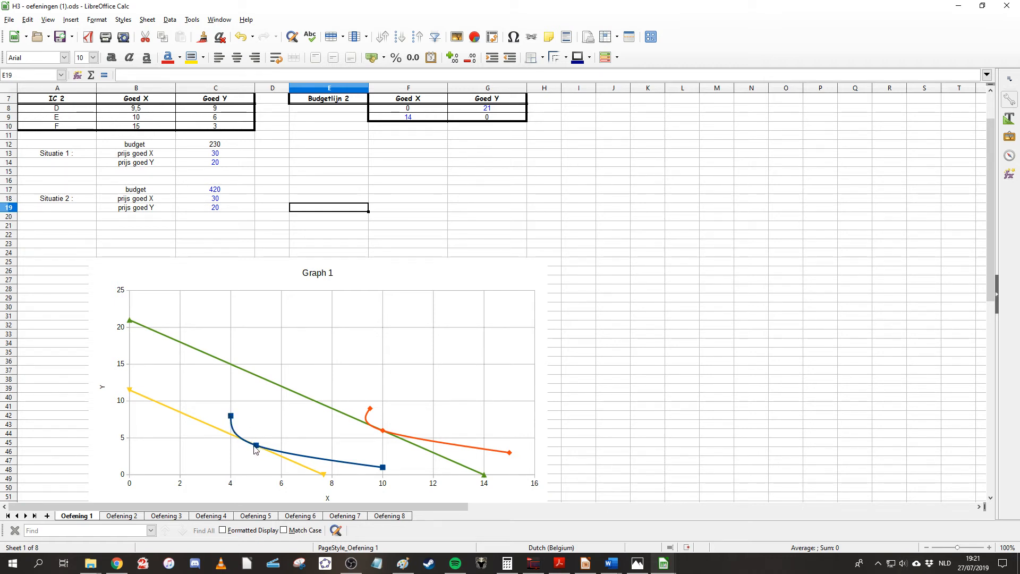
{"action": "scroll", "coordinate": [333, 424], "scroll_direction": "up", "scroll_amount": 1}
{"action": "scroll", "coordinate": [333, 423], "scroll_direction": "up", "scroll_amount": 1}
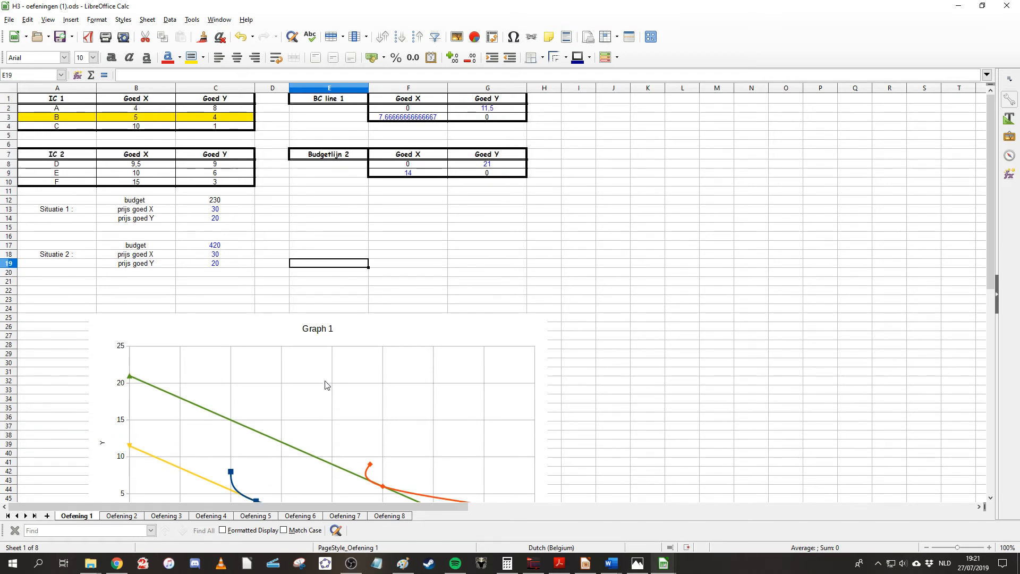
{"action": "scroll", "coordinate": [316, 365], "scroll_direction": "down", "scroll_amount": 1}
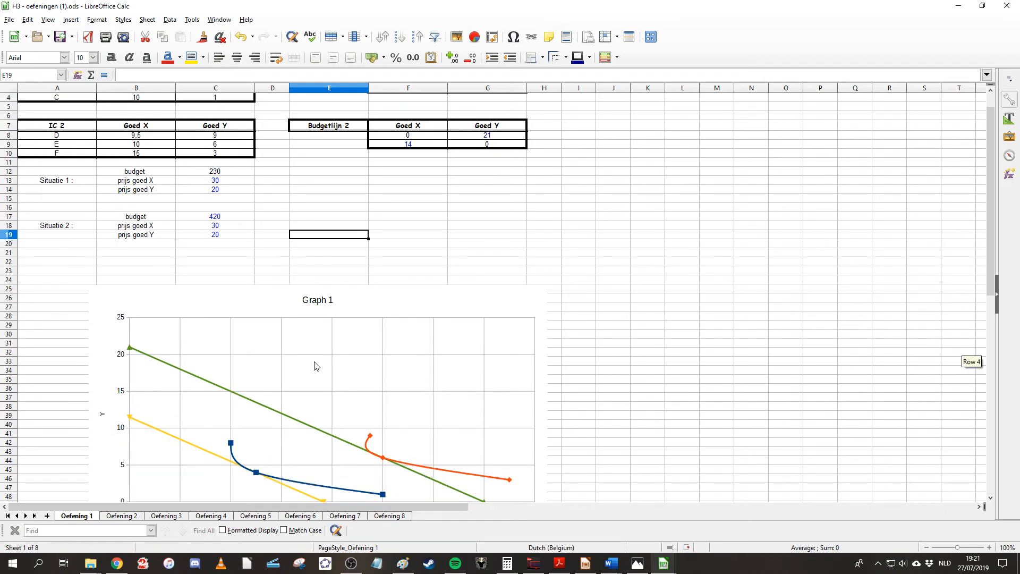
{"action": "scroll", "coordinate": [316, 366], "scroll_direction": "down", "scroll_amount": 1}
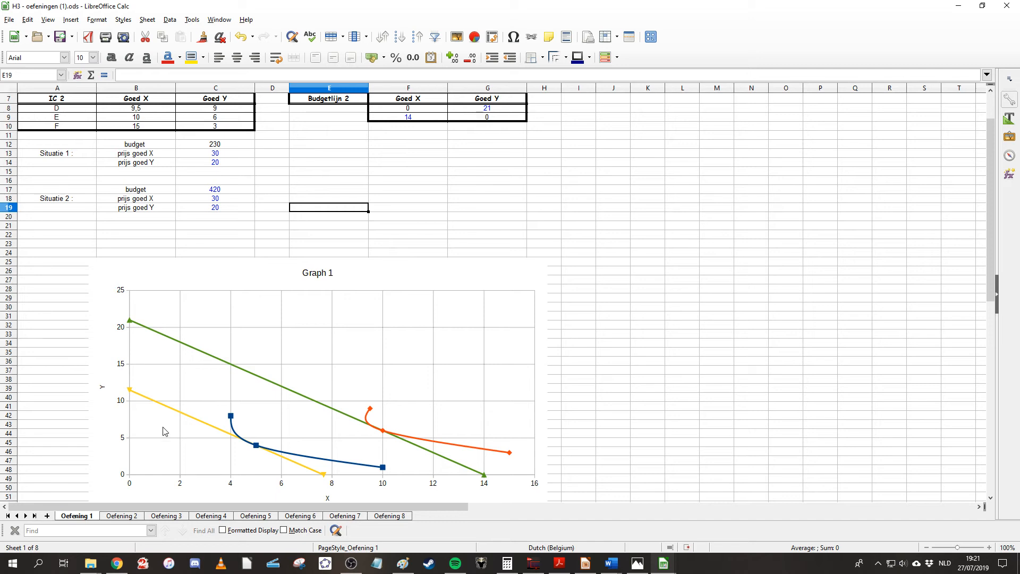
{"action": "scroll", "coordinate": [165, 426], "scroll_direction": "up", "scroll_amount": 2}
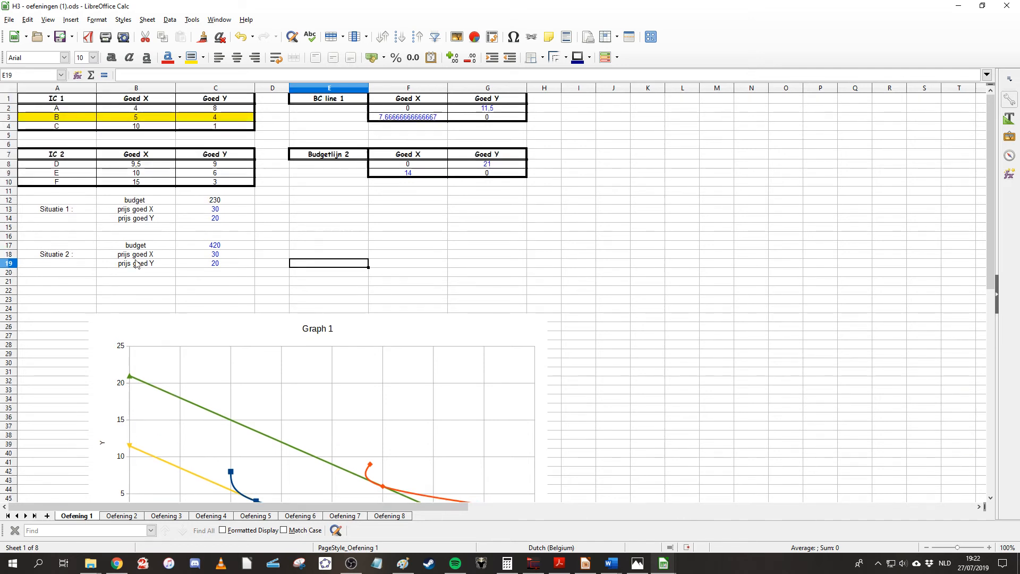
Highlight the row of point E in the IC 2 table, cells A9:C9, in yellow.
{"action": "scroll", "coordinate": [139, 226], "scroll_direction": "down", "scroll_amount": 1}
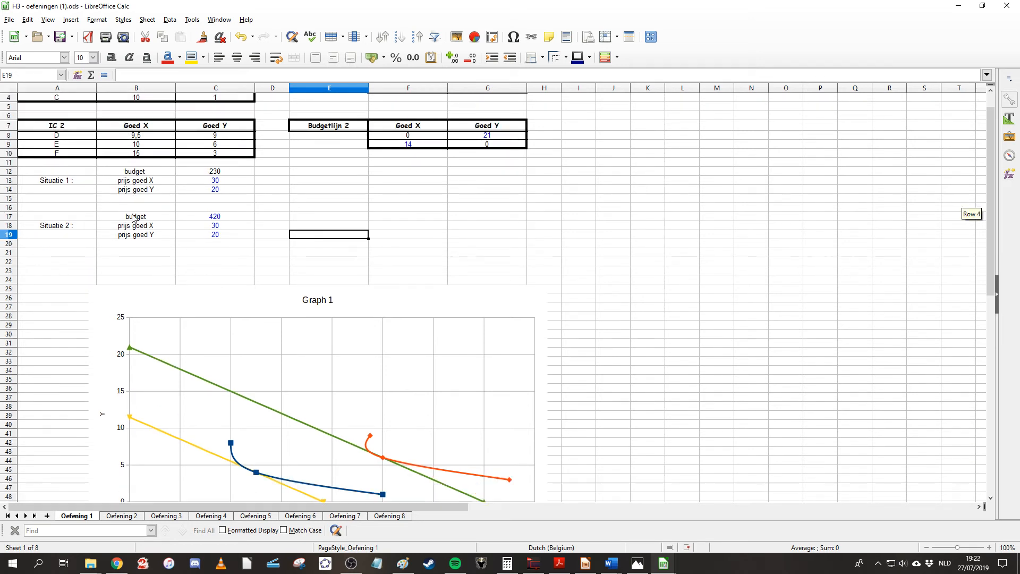
{"action": "left_click_drag", "start_coordinate": [67, 145], "coordinate": [202, 150]}
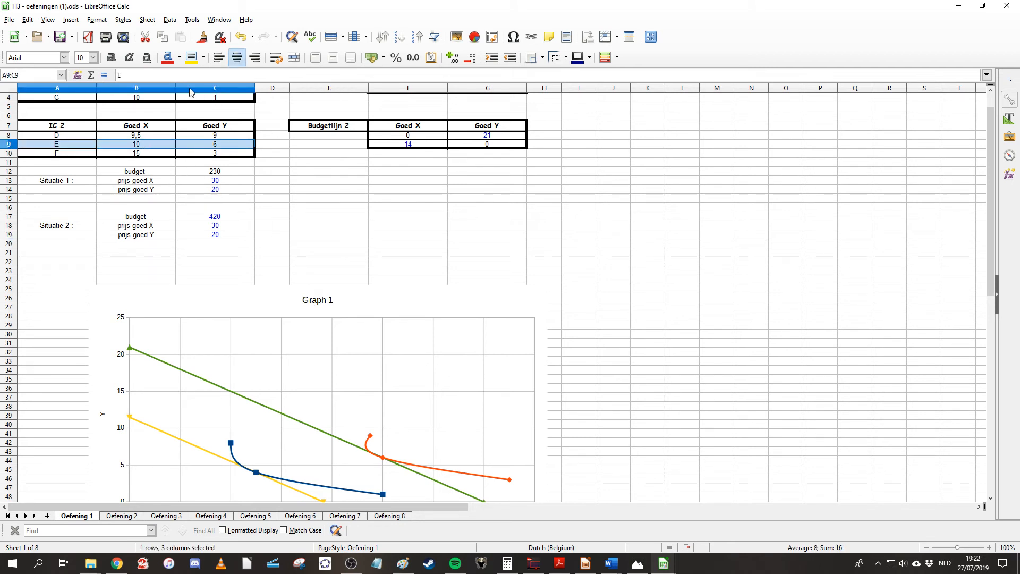
{"action": "left_click", "coordinate": [191, 57]}
{"action": "left_click", "coordinate": [329, 207]}
{"action": "scroll", "coordinate": [132, 187], "scroll_direction": "up", "scroll_amount": 1}
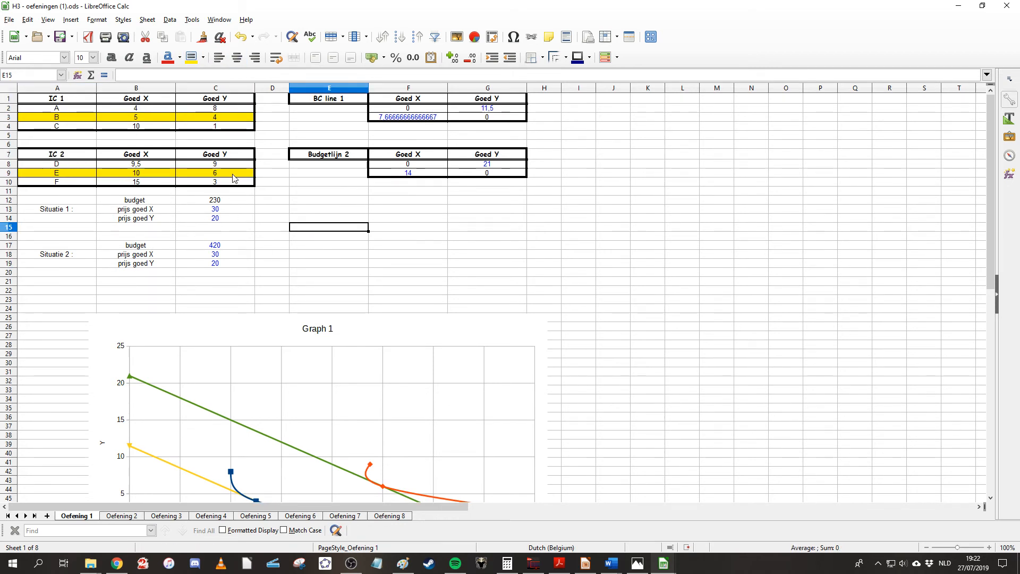
Review both indifference curves and budget lines in Graph 1 against the highlighted points and the two budget situations.
{"action": "scroll", "coordinate": [375, 263], "scroll_direction": "down", "scroll_amount": 1}
{"action": "scroll", "coordinate": [408, 456], "scroll_direction": "down", "scroll_amount": 2}
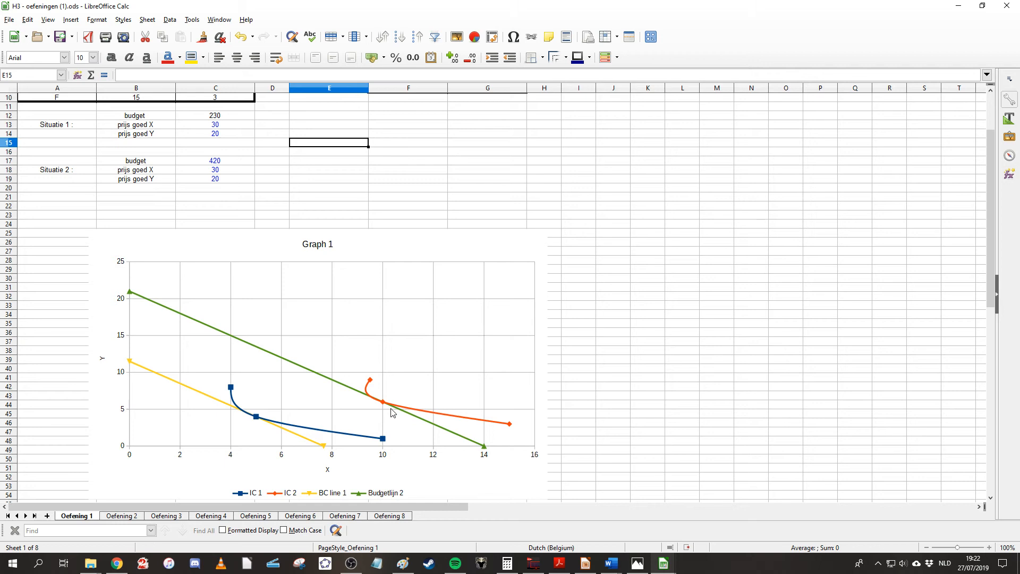
{"action": "scroll", "coordinate": [391, 412], "scroll_direction": "up", "scroll_amount": 3}
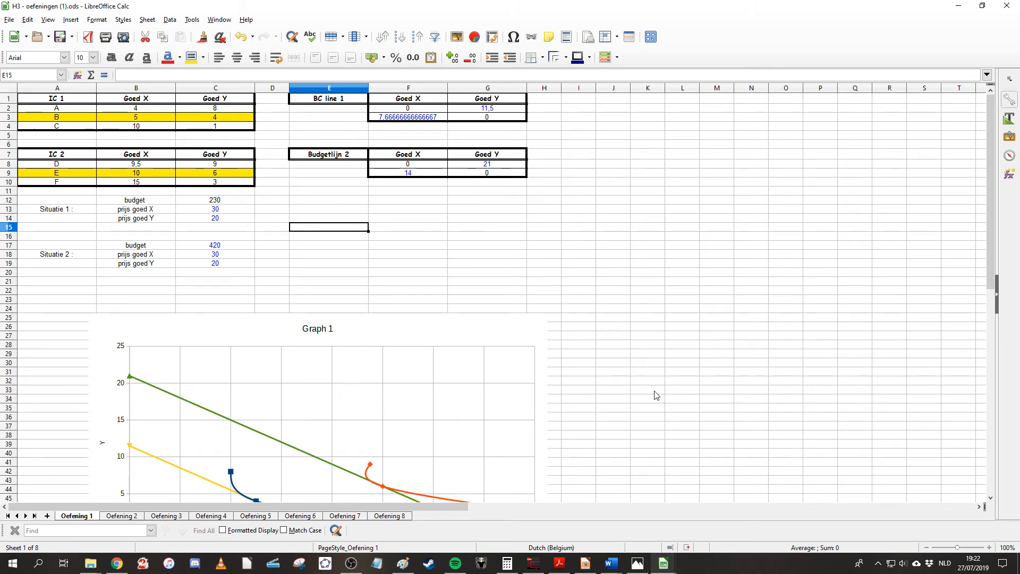
{"action": "scroll", "coordinate": [648, 357], "scroll_direction": "down", "scroll_amount": 7}
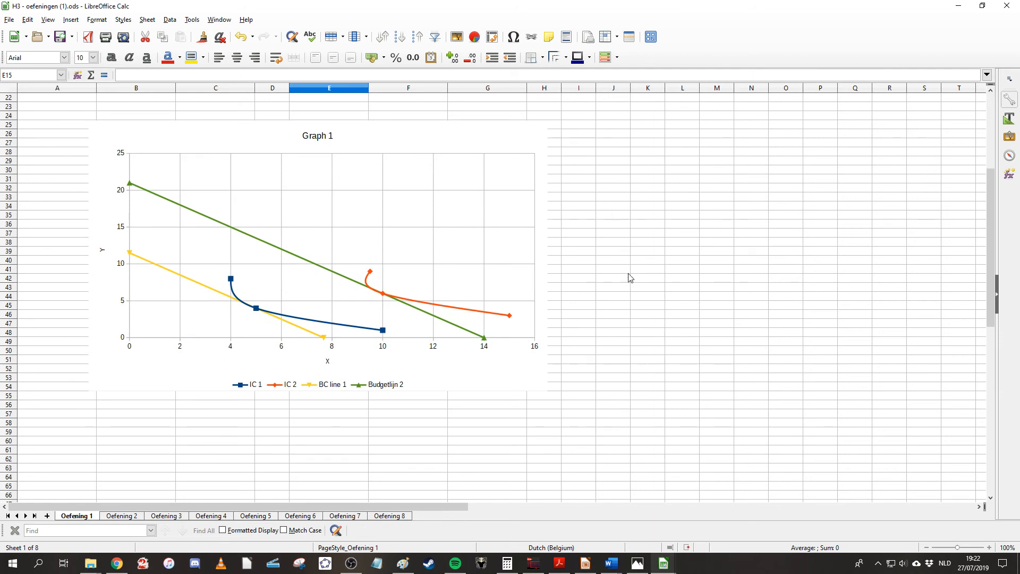
{"action": "scroll", "coordinate": [630, 277], "scroll_direction": "up", "scroll_amount": 1}
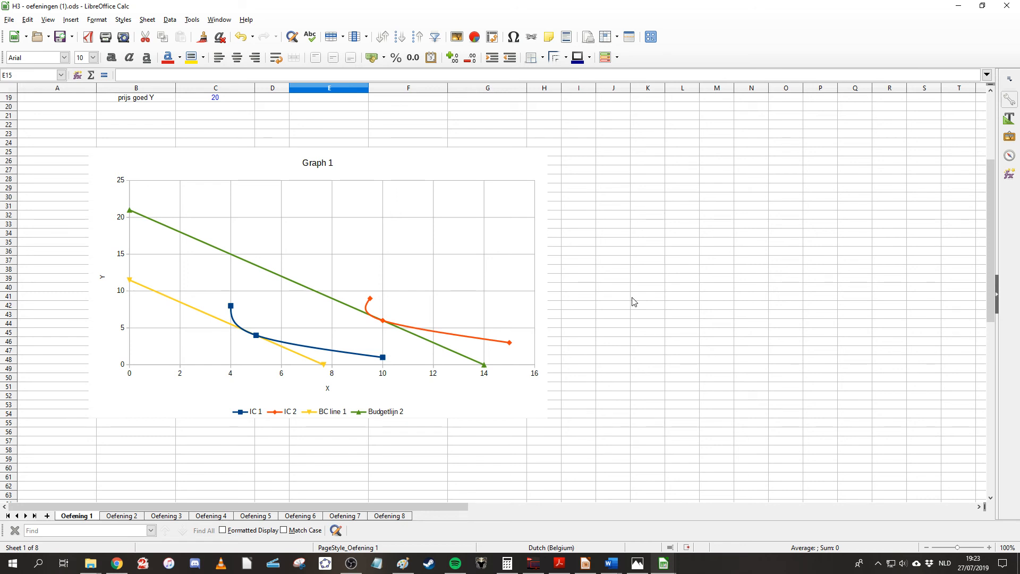
{"action": "scroll", "coordinate": [632, 300], "scroll_direction": "up", "scroll_amount": 6}
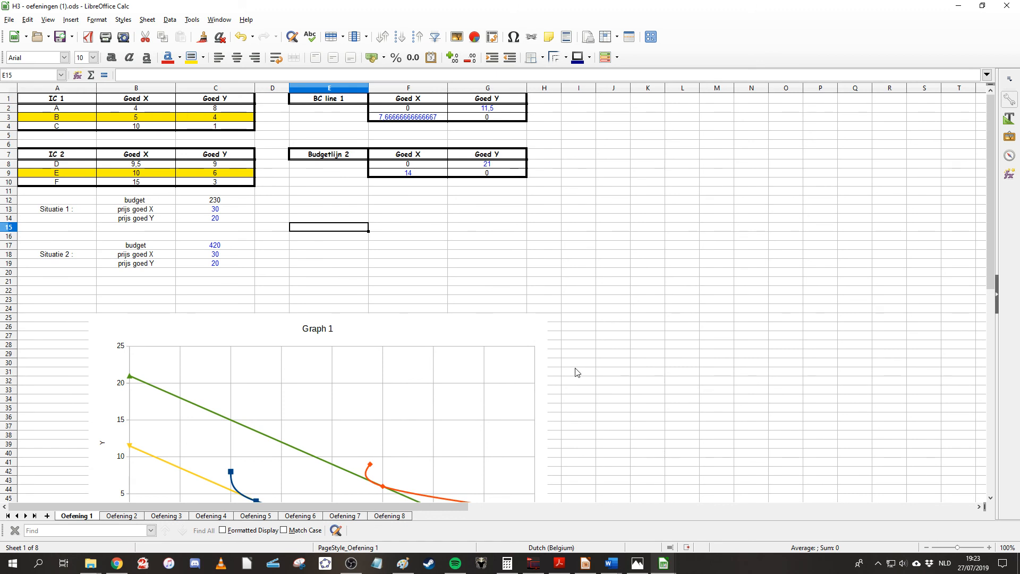
{"action": "scroll", "coordinate": [575, 372], "scroll_direction": "down", "scroll_amount": 2}
{"action": "scroll", "coordinate": [575, 372], "scroll_direction": "up", "scroll_amount": 2}
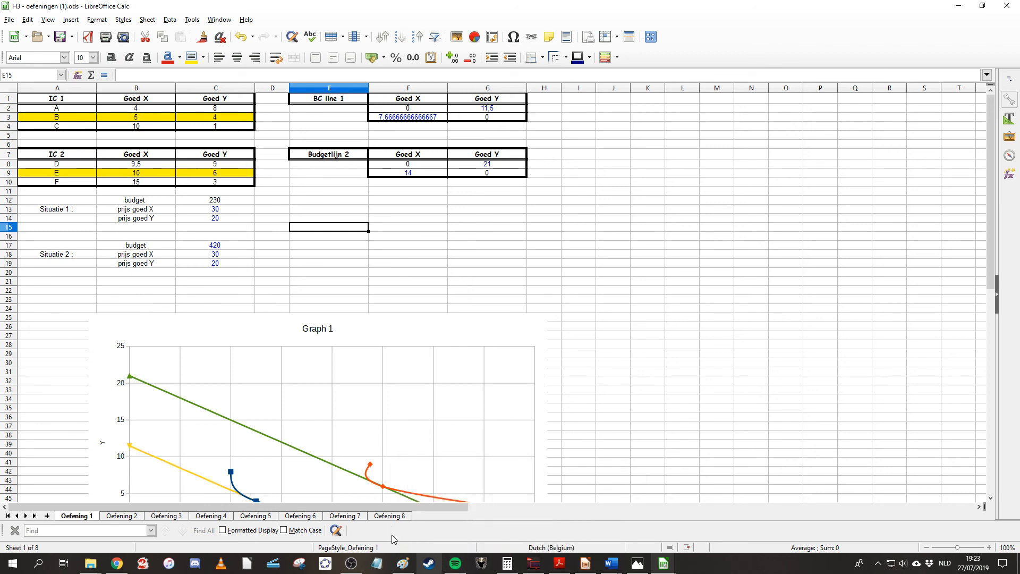
{"action": "left_click", "coordinate": [351, 563]}
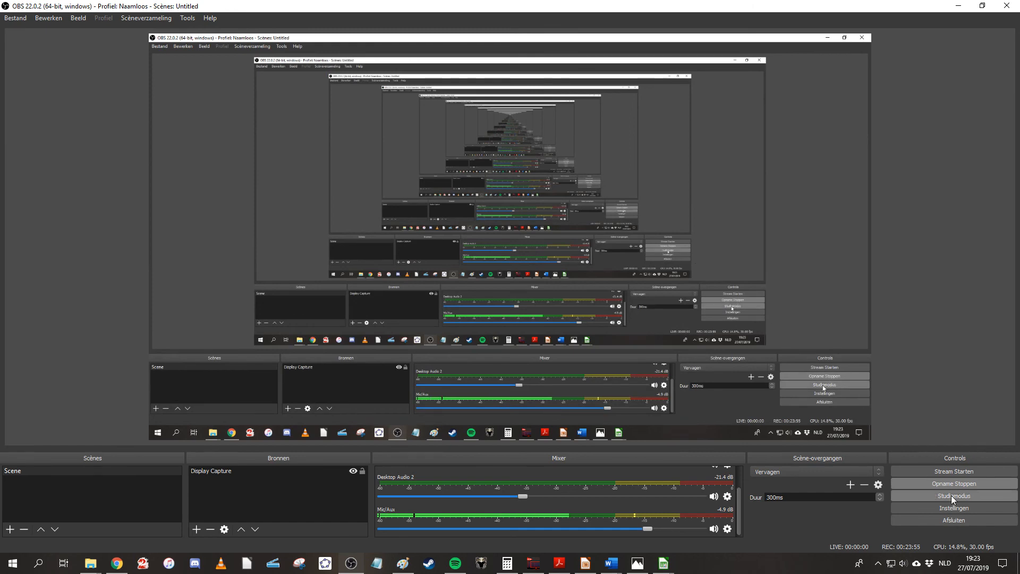